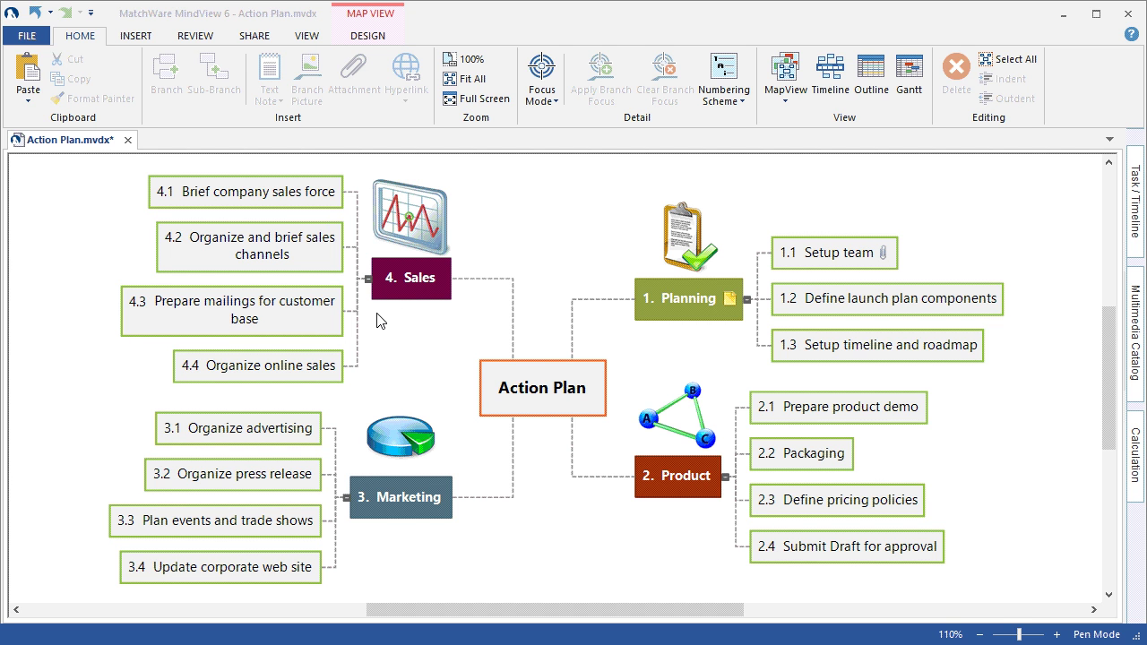
- Renumber all topics with the 1, 1.1, 1.1.1 numbering scheme
{"action": "left_click", "coordinate": [718, 105]}
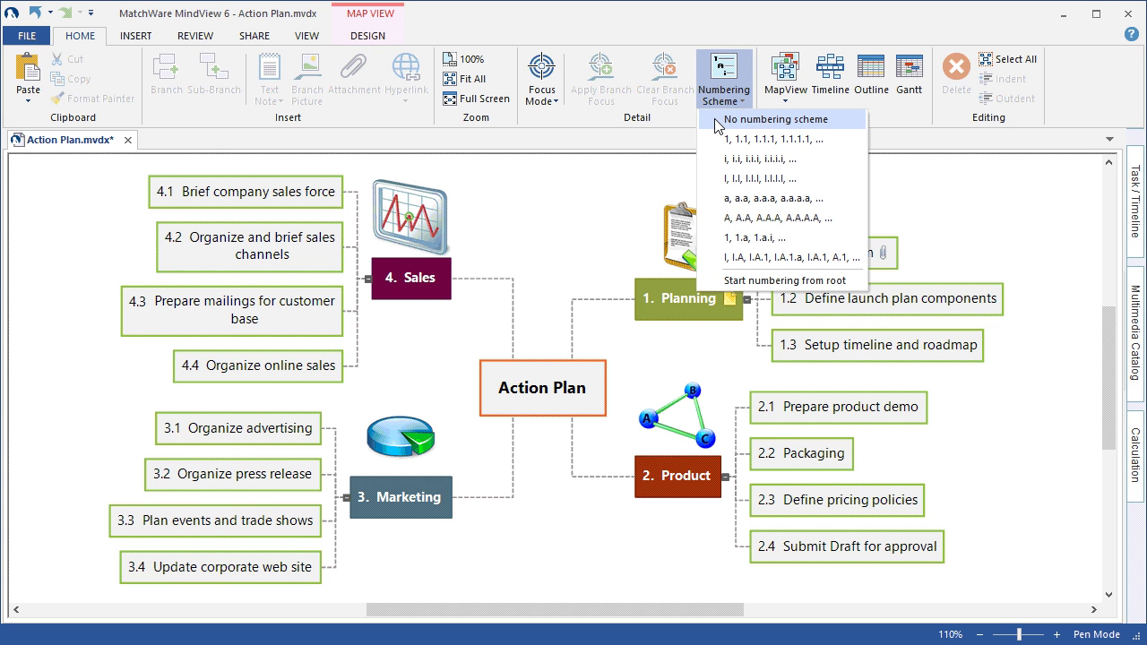
{"action": "left_click", "coordinate": [718, 119]}
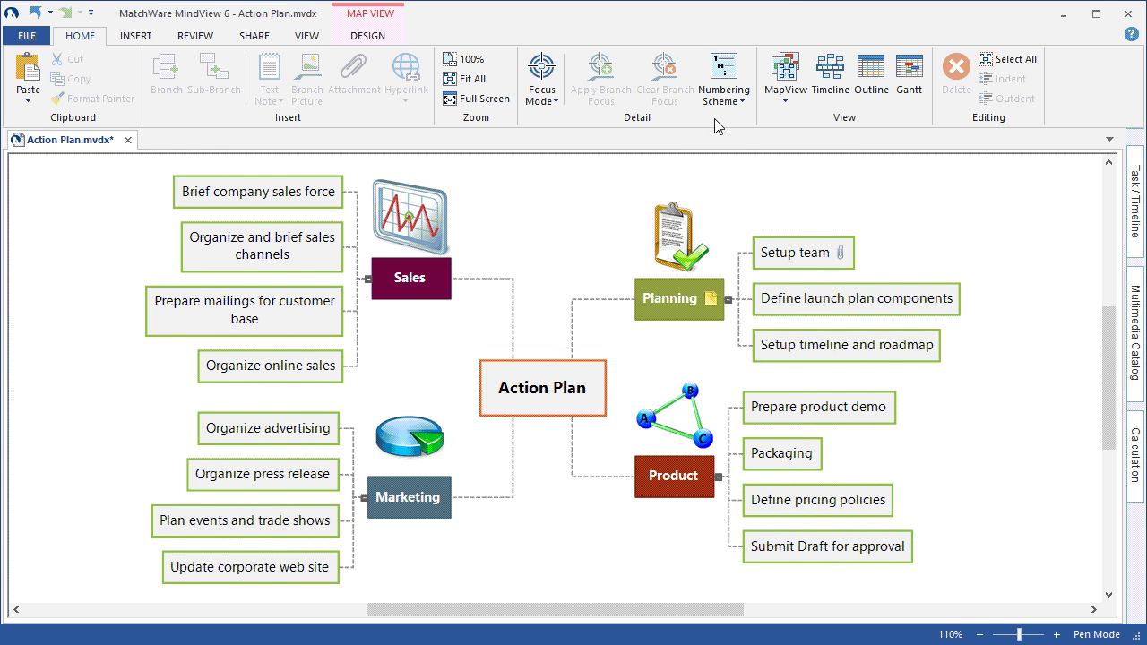
{"action": "left_click", "coordinate": [717, 97]}
{"action": "left_click", "coordinate": [718, 139]}
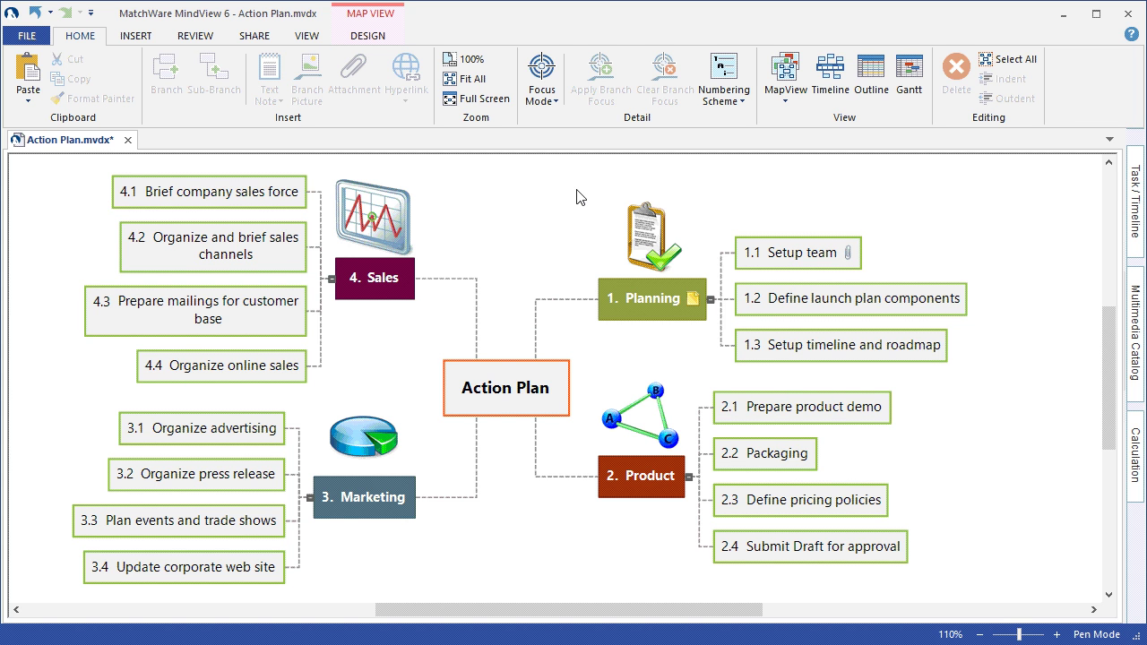
- Give topic 1.2 Define launch plan components a Priority 1 icon
{"action": "left_click", "coordinate": [134, 36]}
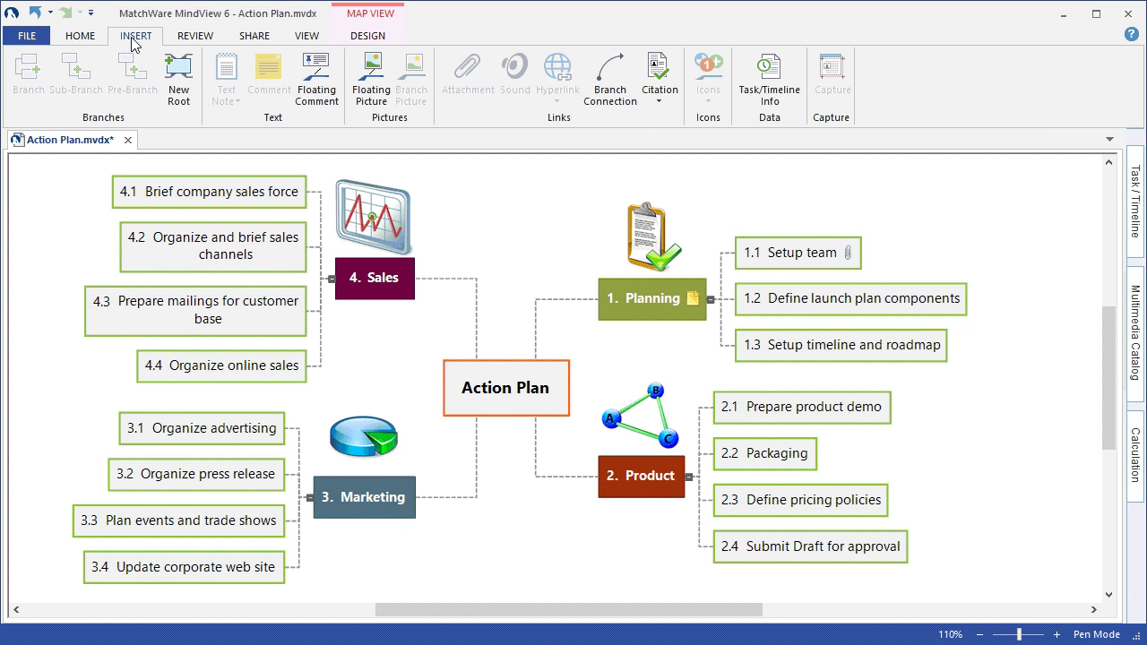
{"action": "left_click", "coordinate": [795, 305]}
{"action": "left_click", "coordinate": [710, 82]}
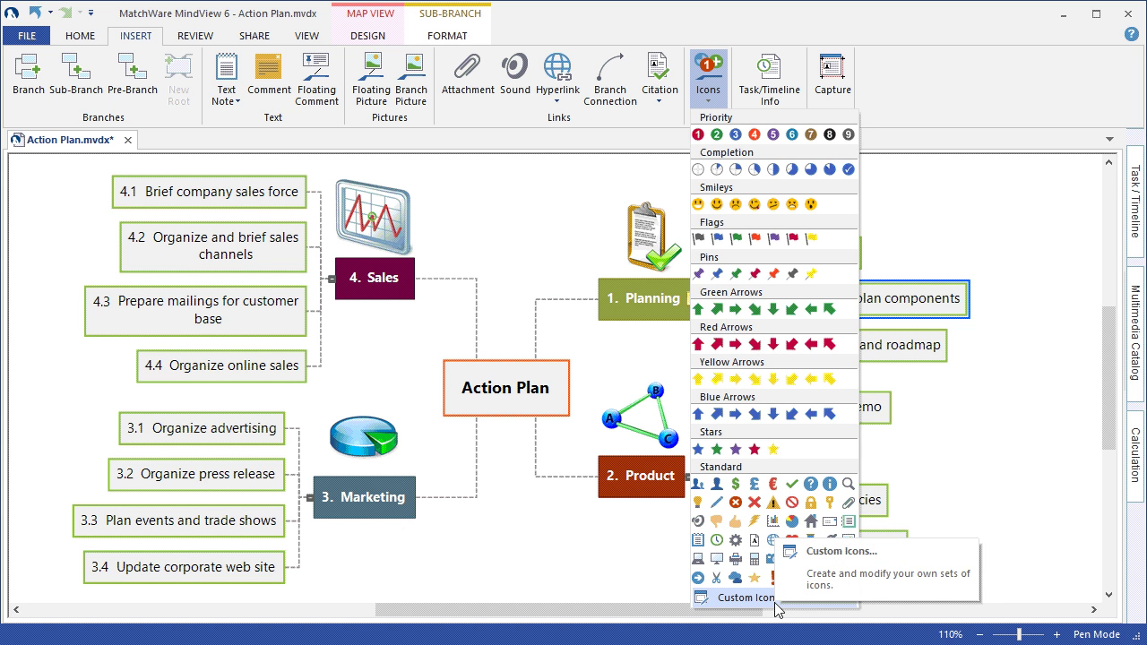
{"action": "left_click", "coordinate": [698, 134]}
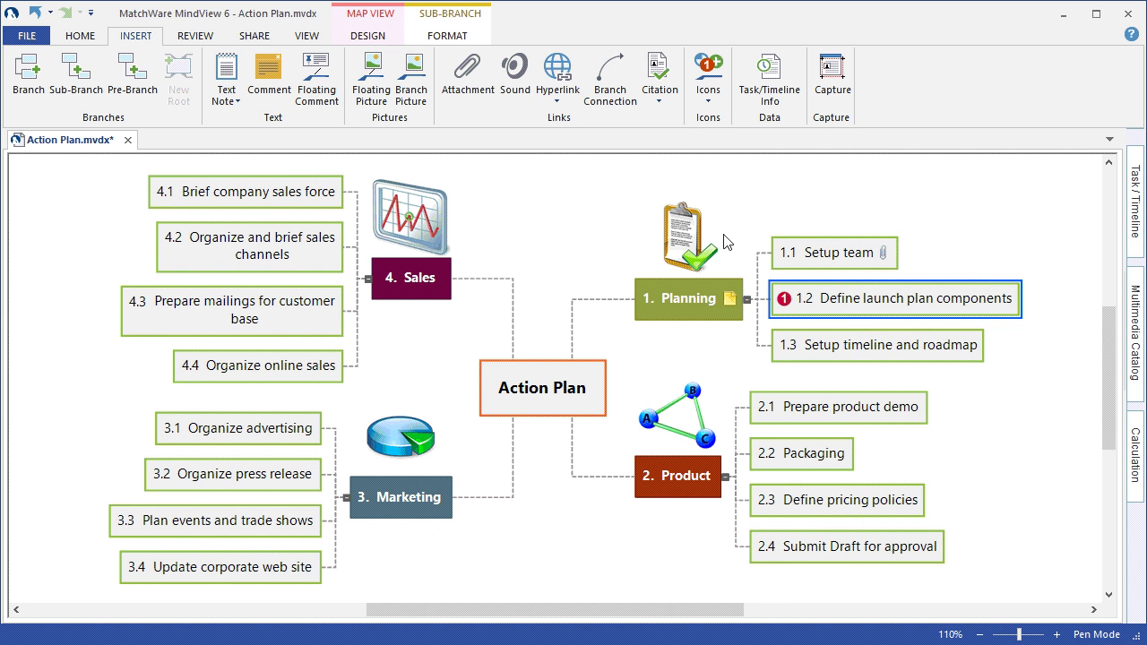
- Add a Priority 1 icon to topics 2.3, 3.2 and 4.2 together
{"action": "left_click", "coordinate": [811, 503]}
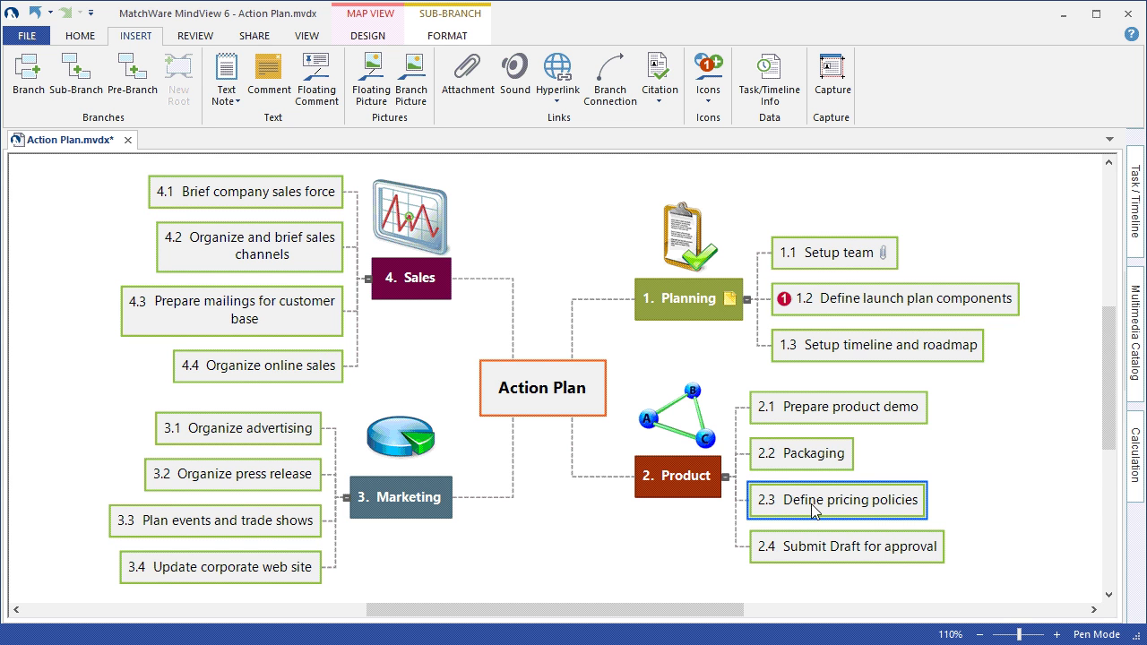
{"action": "left_click", "coordinate": [239, 476], "text": "ctrl"}
{"action": "left_click", "coordinate": [276, 254], "text": "ctrl"}
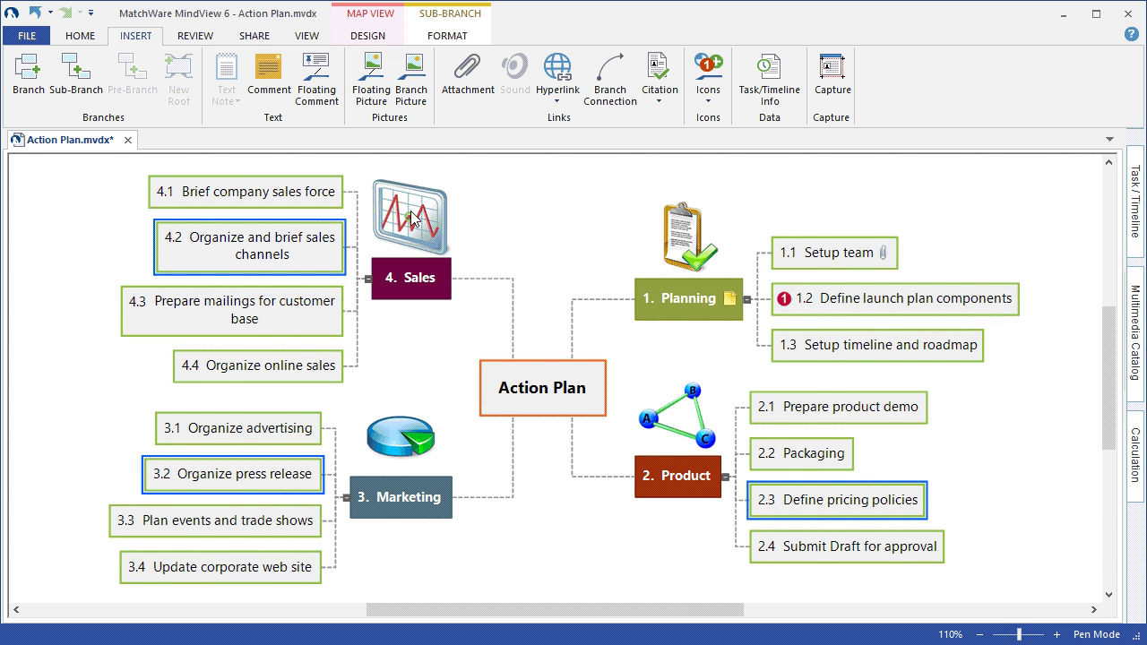
{"action": "left_click", "coordinate": [709, 98]}
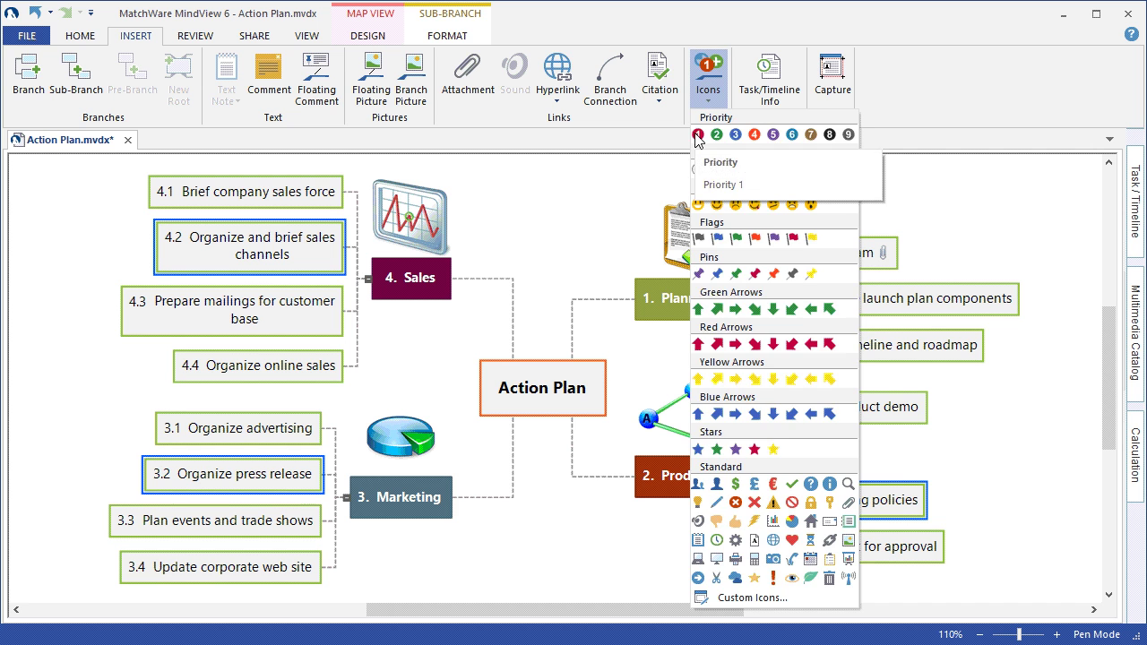
{"action": "left_click", "coordinate": [698, 134]}
{"action": "left_click", "coordinate": [537, 203]}
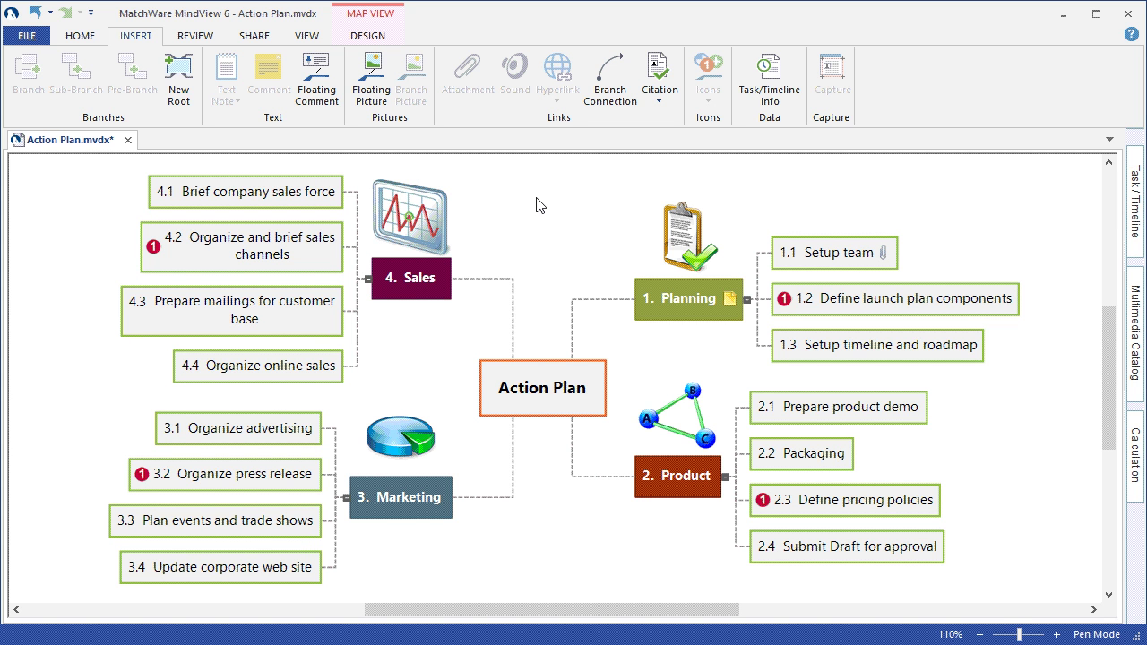
- Switch the map to the Top Down layout and select the Planning branch
{"action": "left_click", "coordinate": [320, 39]}
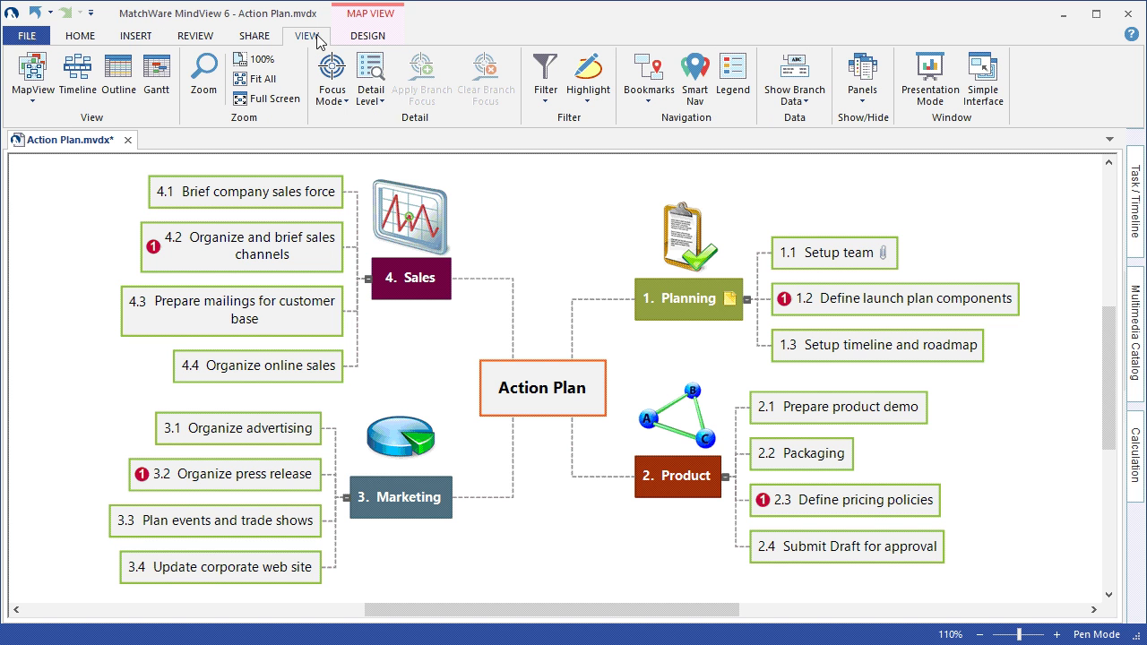
{"action": "left_click", "coordinate": [40, 97]}
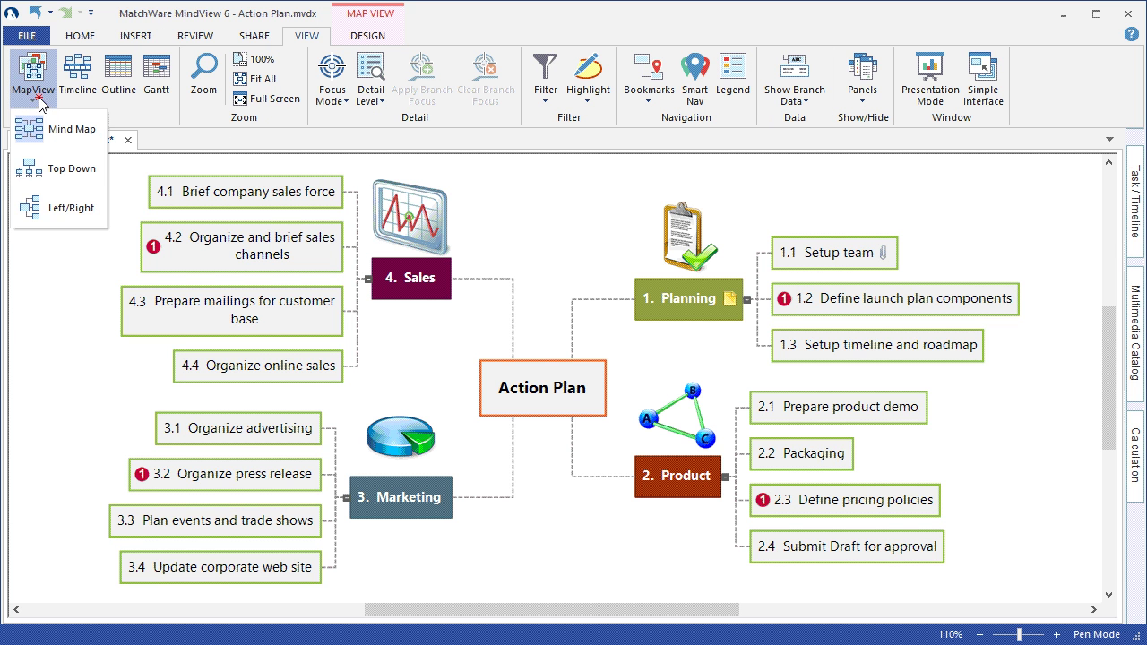
{"action": "left_click", "coordinate": [72, 169]}
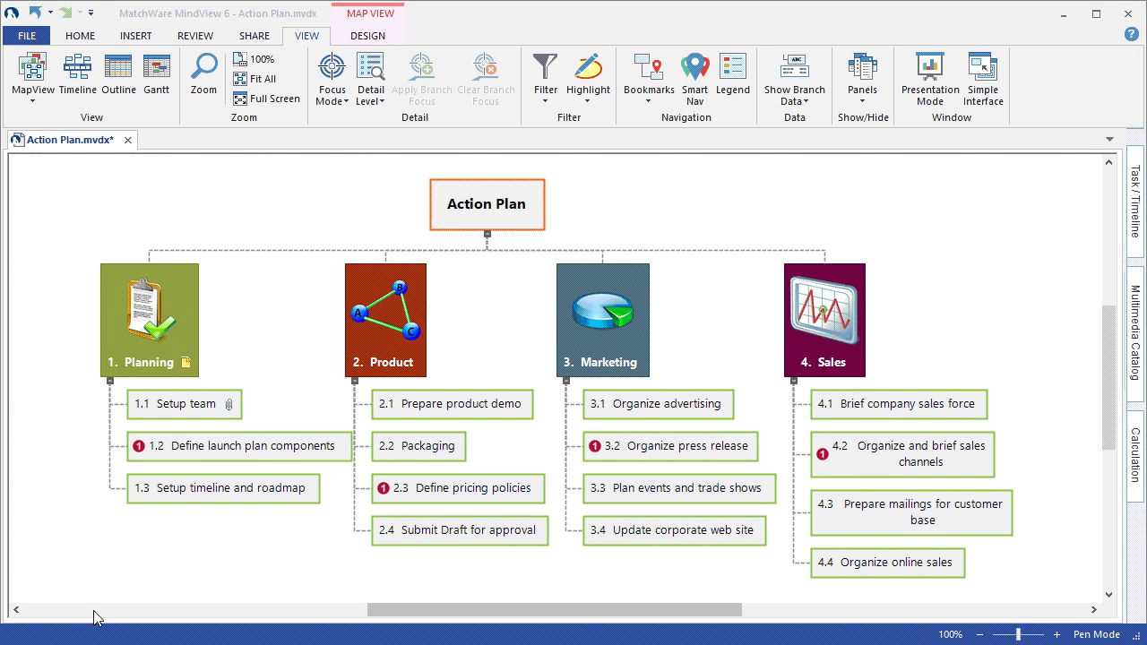
{"action": "left_click", "coordinate": [161, 329]}
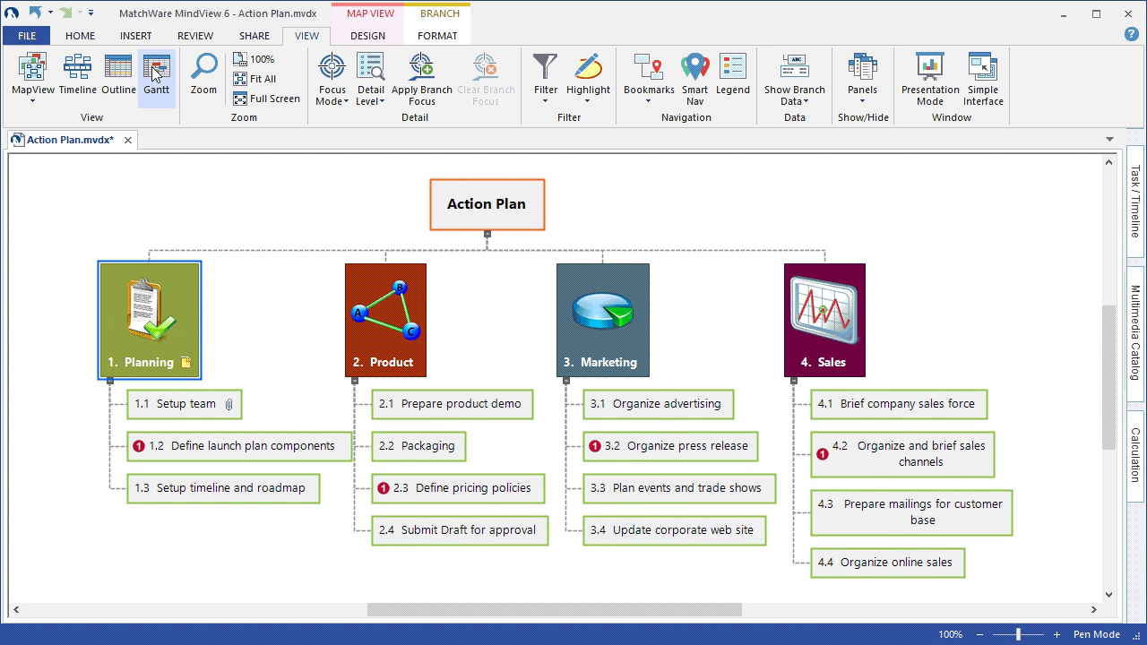
- Apply Branch Focus to Planning, then select the 1.1 Setup team task
{"action": "left_click", "coordinate": [408, 97]}
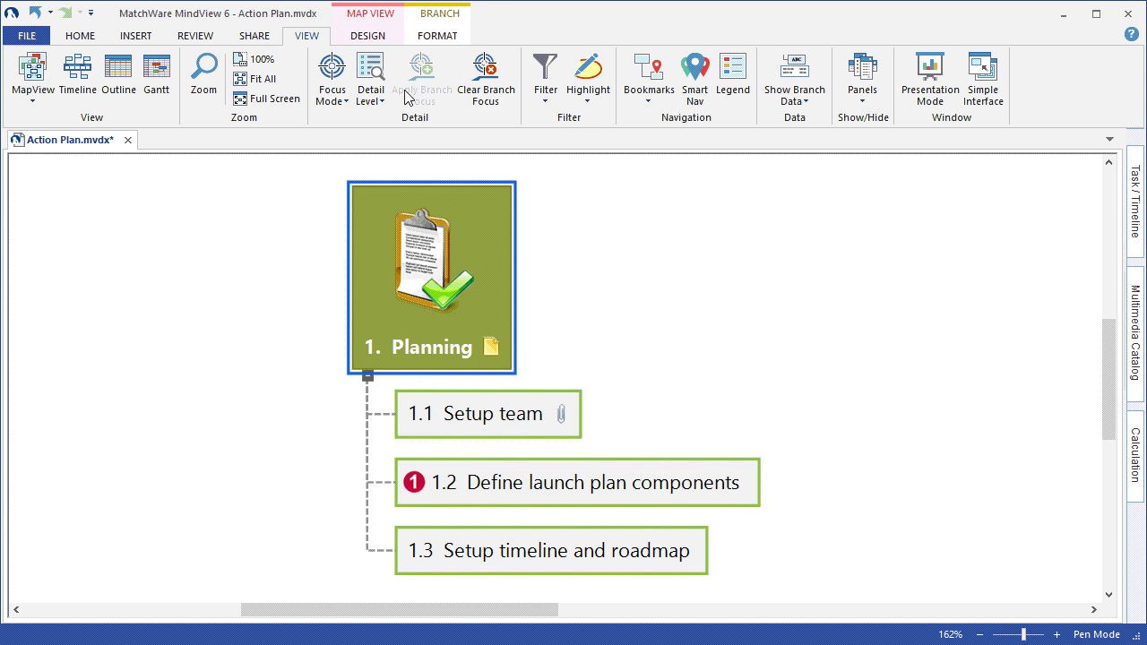
{"action": "left_click", "coordinate": [257, 222]}
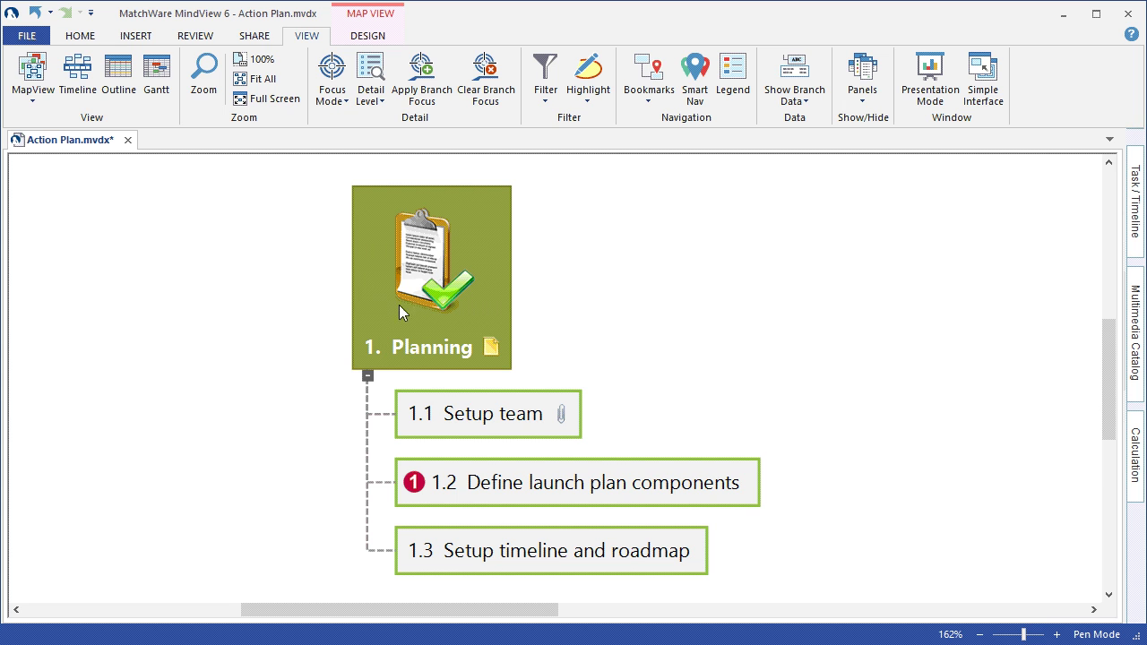
{"action": "left_click", "coordinate": [468, 409]}
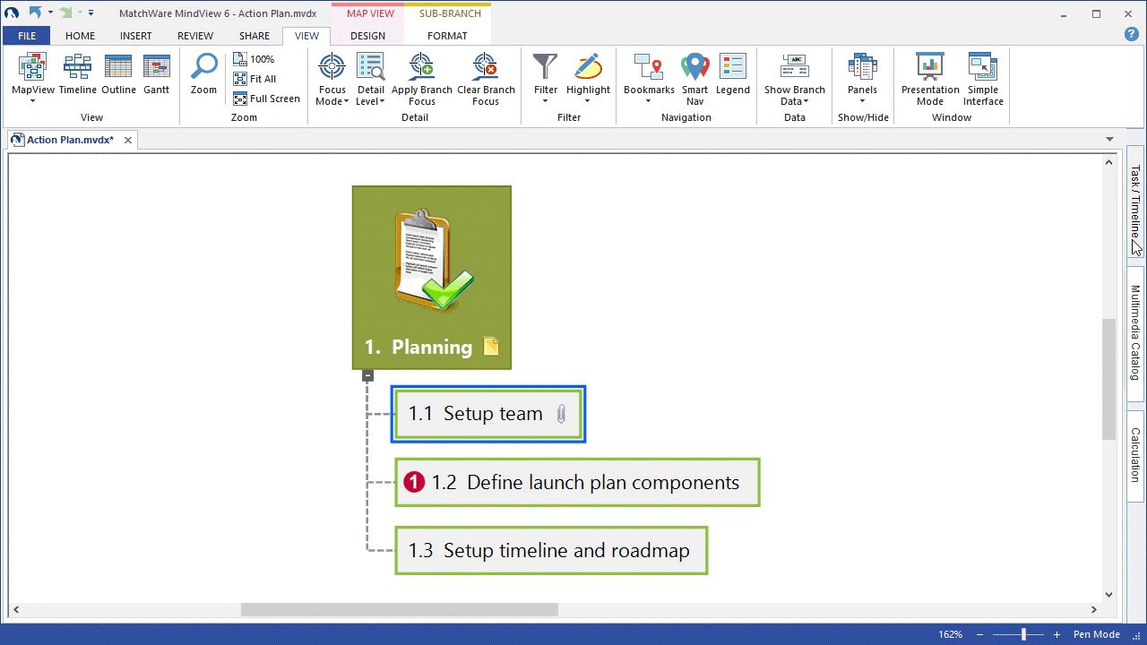
- Show the Task / Timeline panel for the 1.1 Setup team task
{"action": "left_click", "coordinate": [1136, 206]}
{"action": "left_click", "coordinate": [505, 377]}
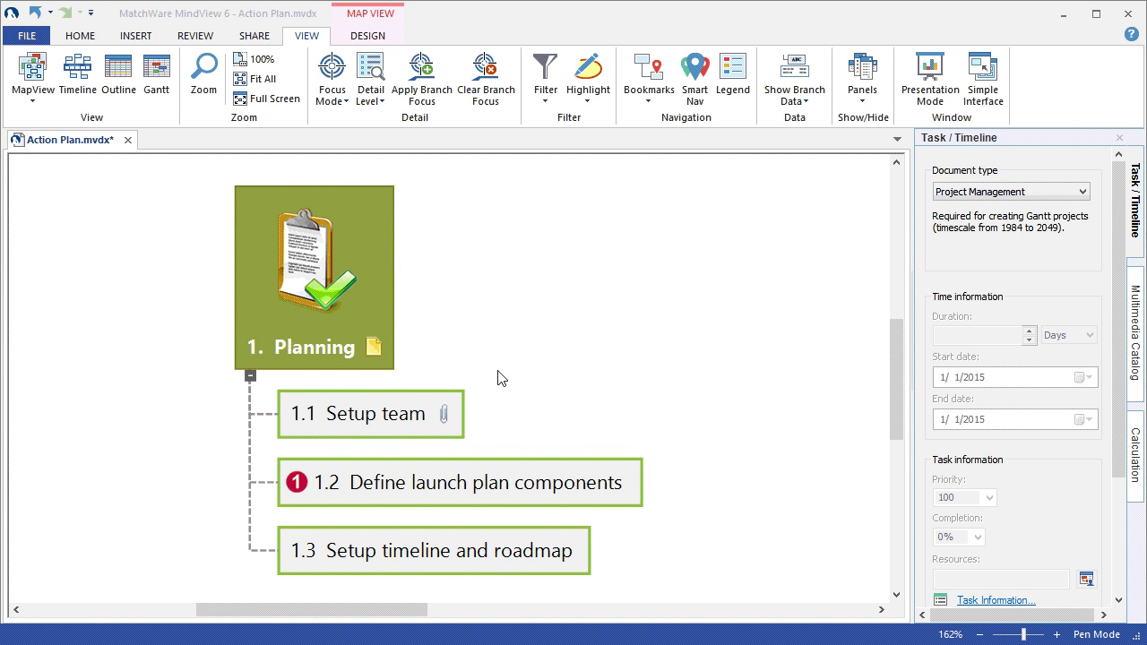
{"action": "left_click", "coordinate": [400, 399]}
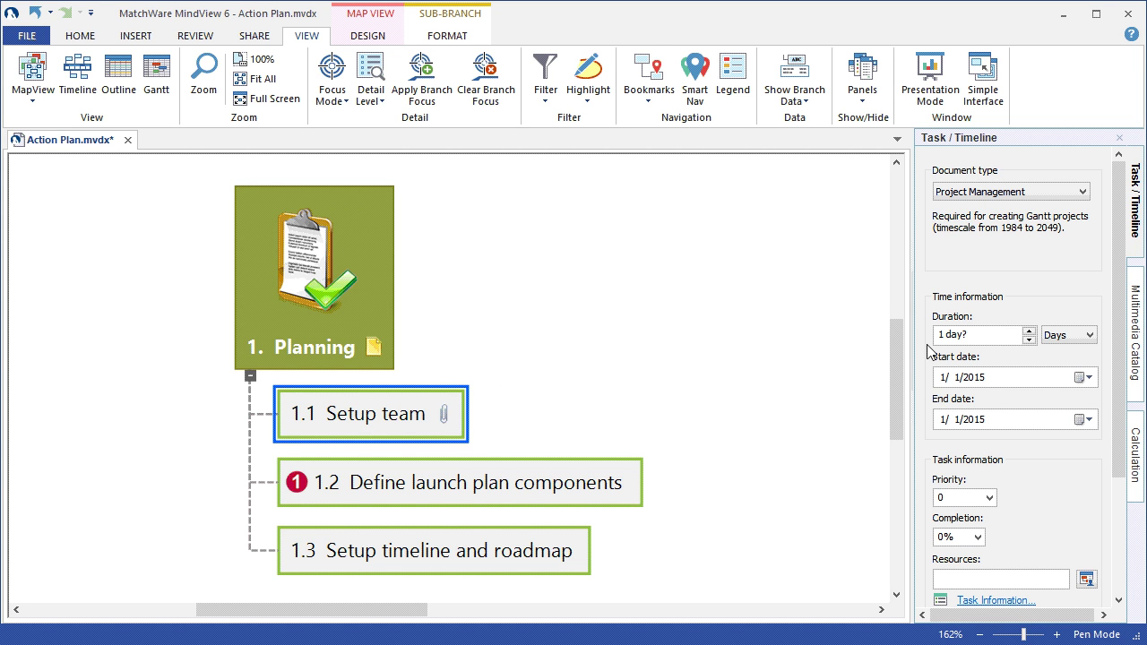
- Review the task's Days duration unit and start date, scrolling to the Project section
{"action": "left_click", "coordinate": [1090, 336]}
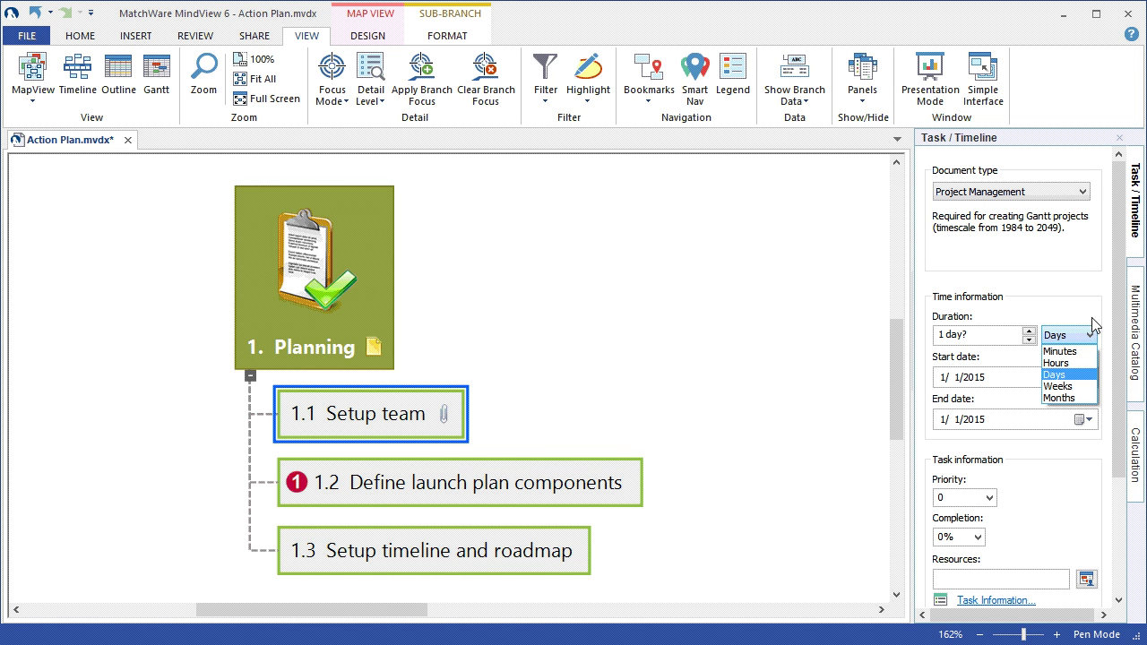
{"action": "left_click", "coordinate": [1092, 309]}
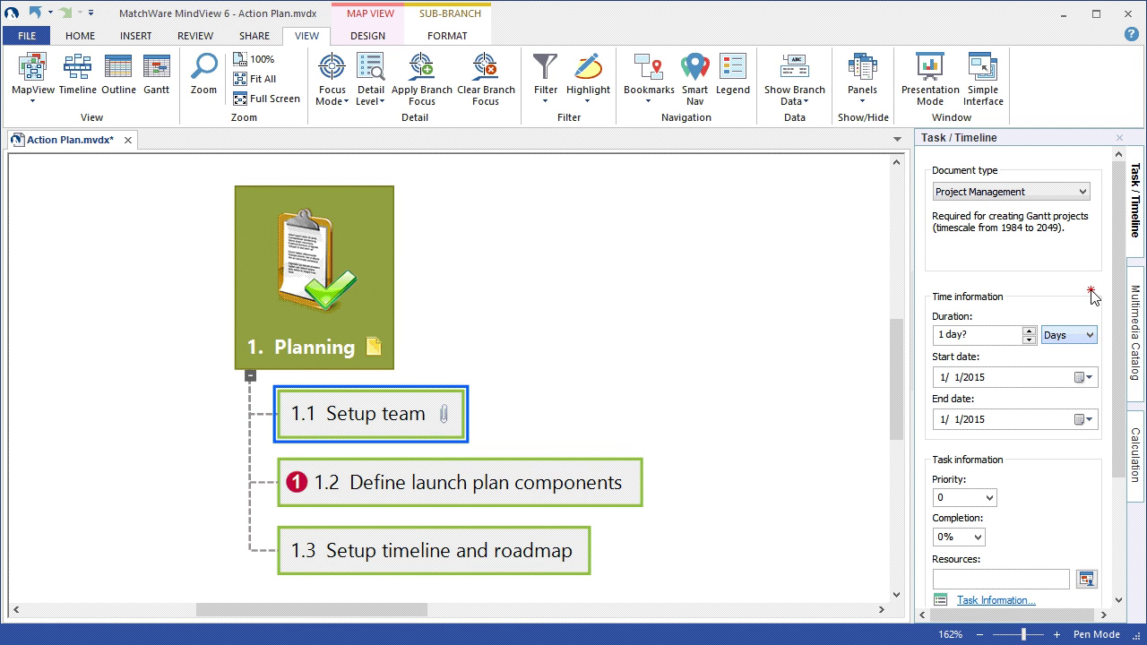
{"action": "left_click", "coordinate": [1089, 378]}
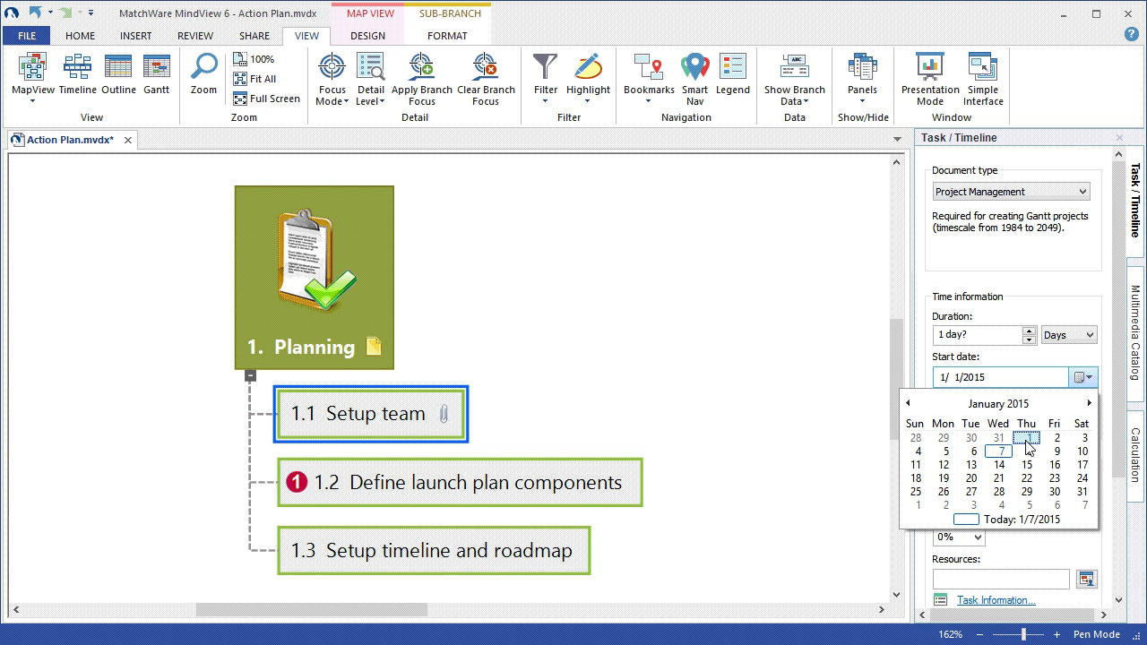
{"action": "left_click", "coordinate": [1063, 296]}
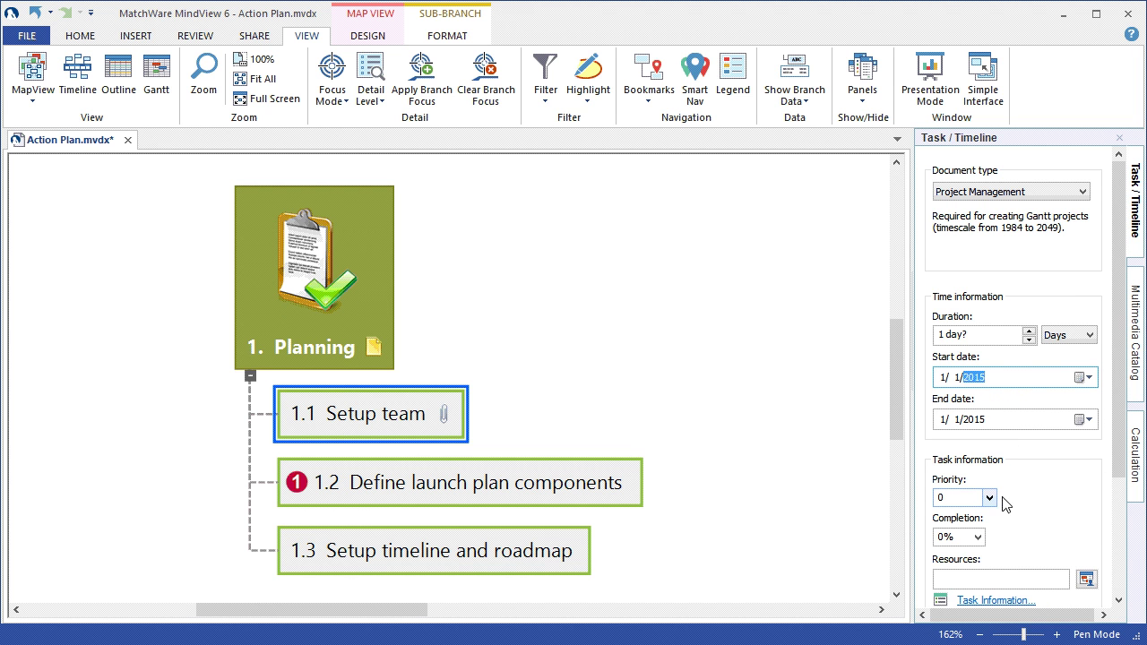
{"action": "key", "text": "shift+Tab"}
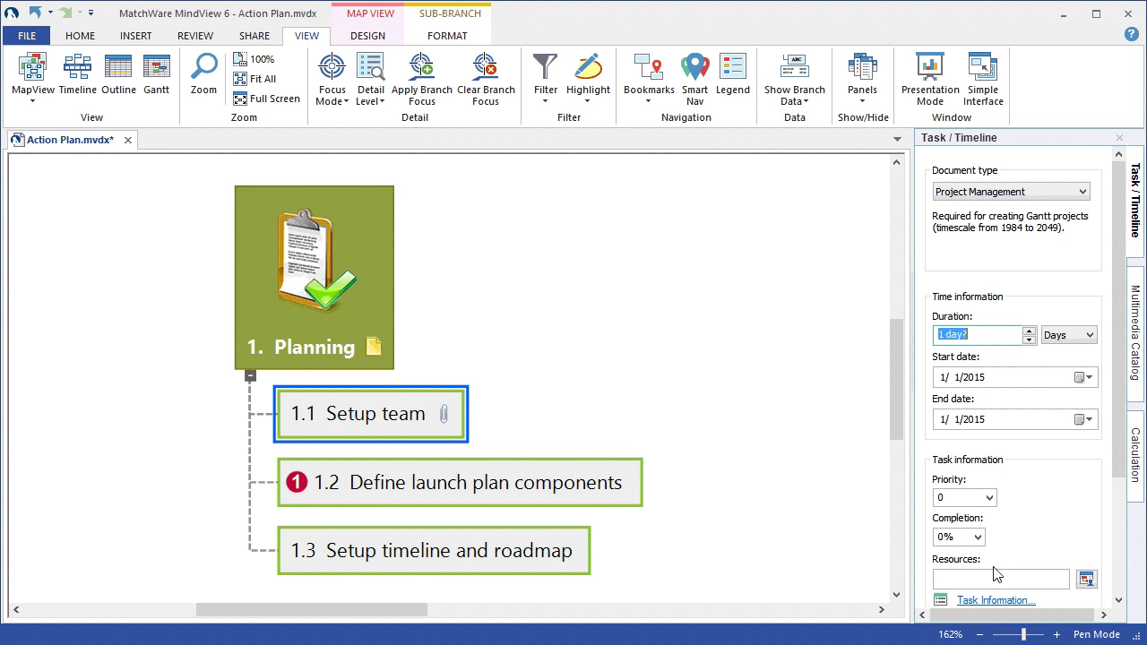
{"action": "left_click_drag", "start_coordinate": [1115, 372], "coordinate": [1104, 451]}
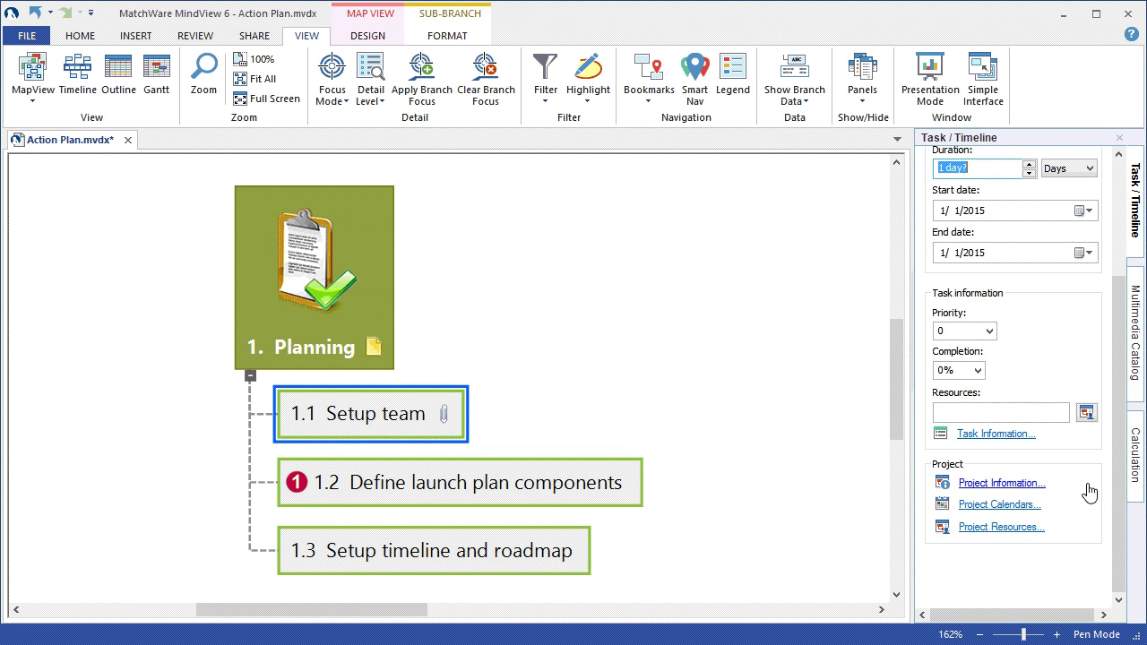
- Schedule the project from its start date, set to today, 1/7/2015
{"action": "left_click", "coordinate": [1028, 487]}
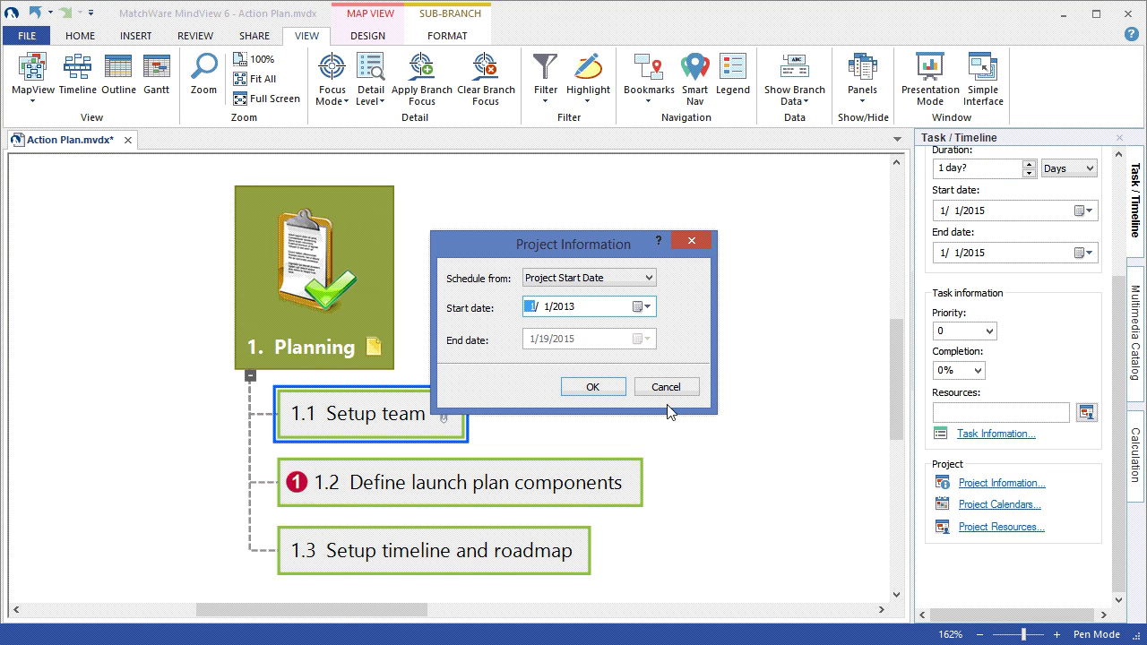
{"action": "left_click", "coordinate": [650, 280]}
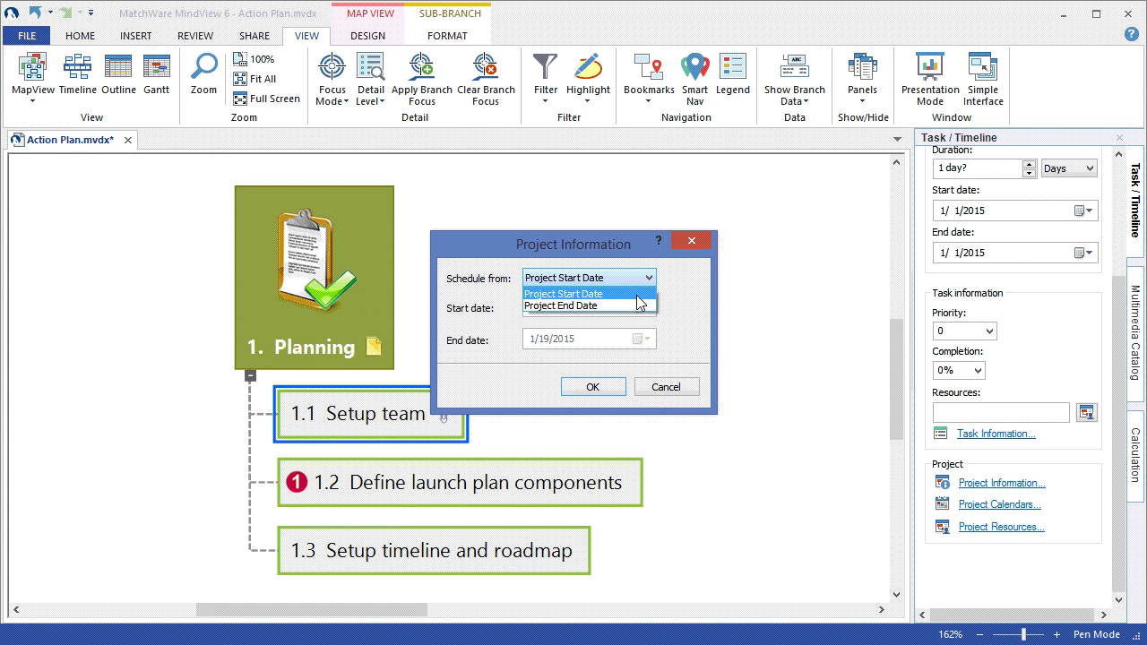
{"action": "left_click", "coordinate": [640, 295]}
{"action": "left_click", "coordinate": [646, 308]}
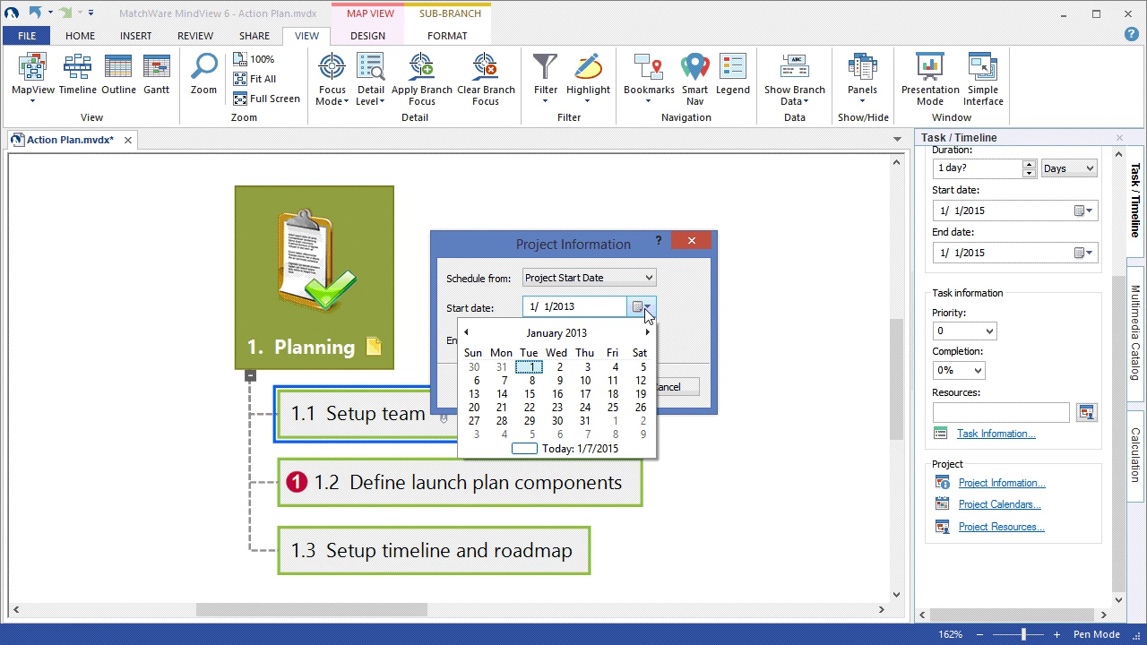
{"action": "left_click", "coordinate": [589, 454]}
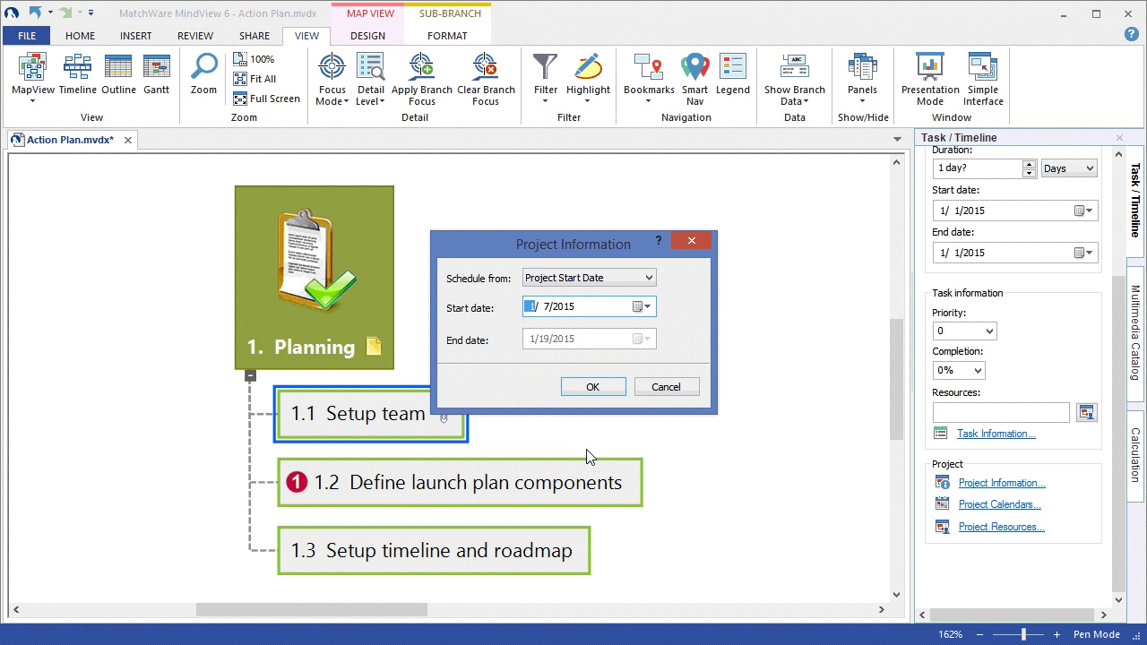
{"action": "left_click", "coordinate": [593, 388]}
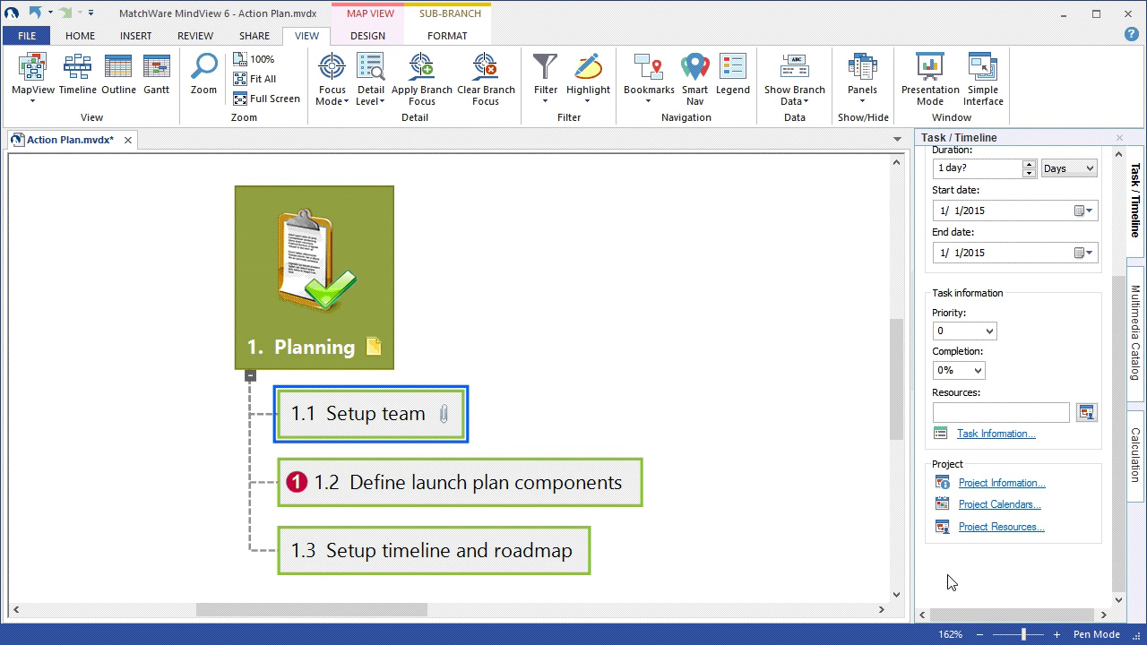
- Add a resource with the team member's name, e-mail address and a $25.00/h rate
{"action": "left_click", "coordinate": [1001, 527]}
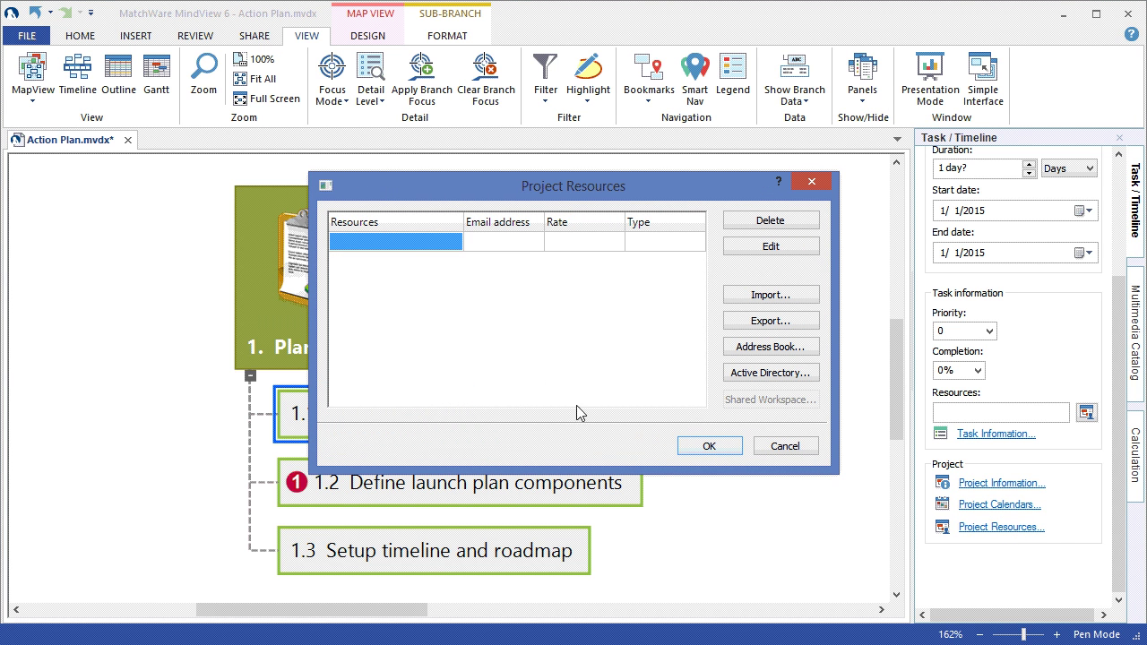
{"action": "left_click", "coordinate": [398, 249]}
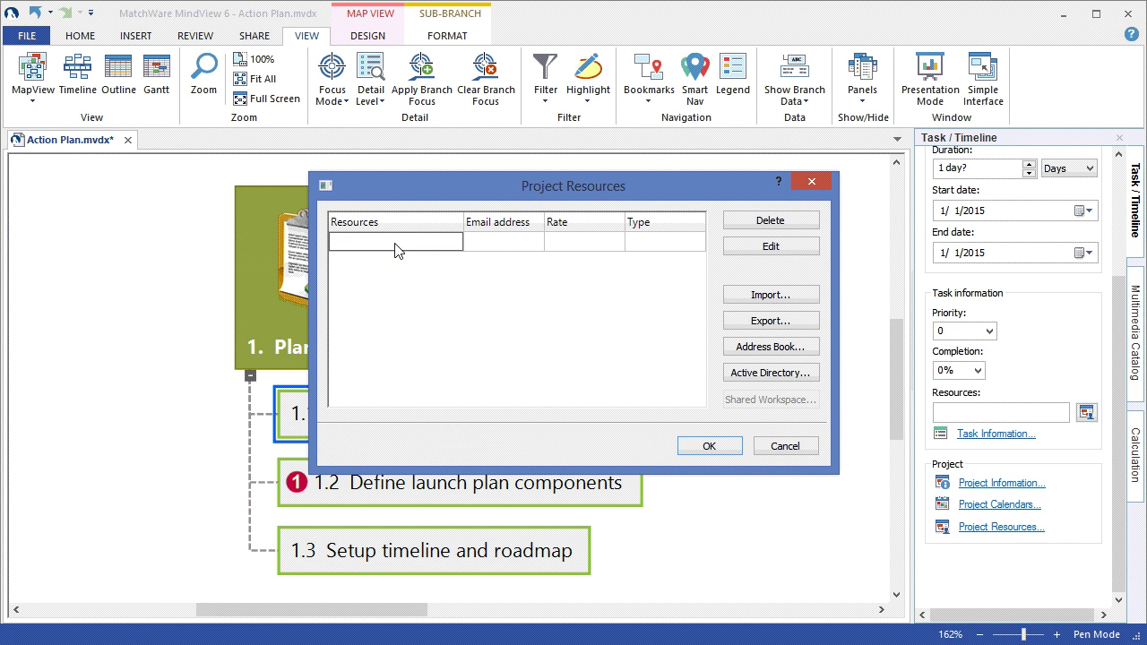
{"action": "type", "text": "Jim"}
{"action": "left_click", "coordinate": [477, 247]}
{"action": "left_click", "coordinate": [482, 249]}
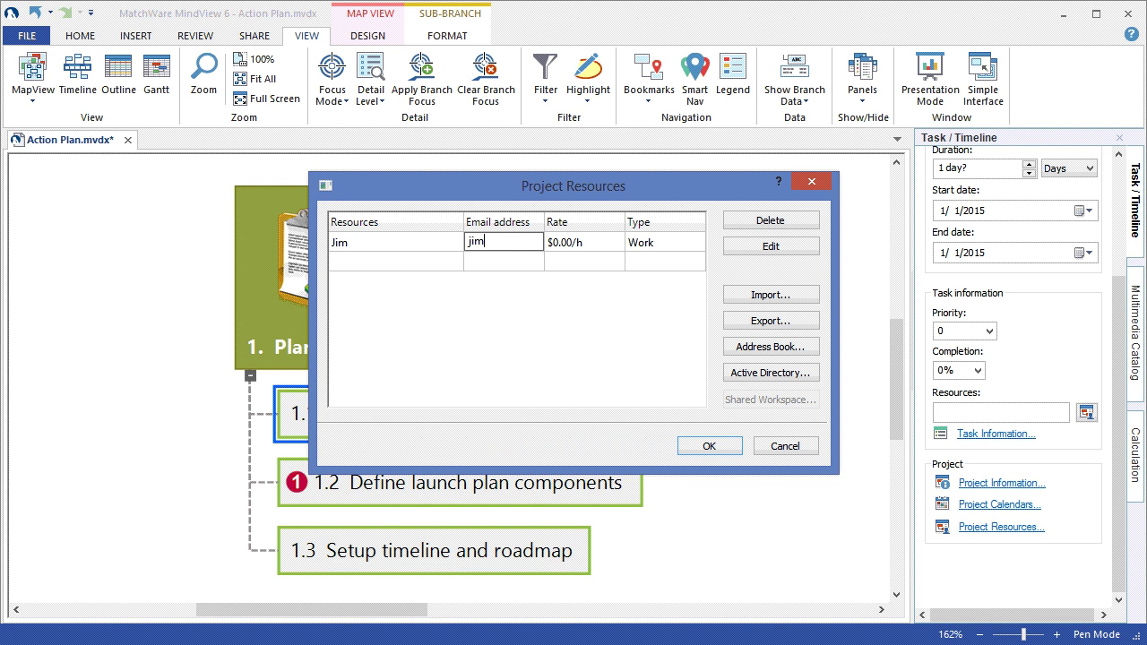
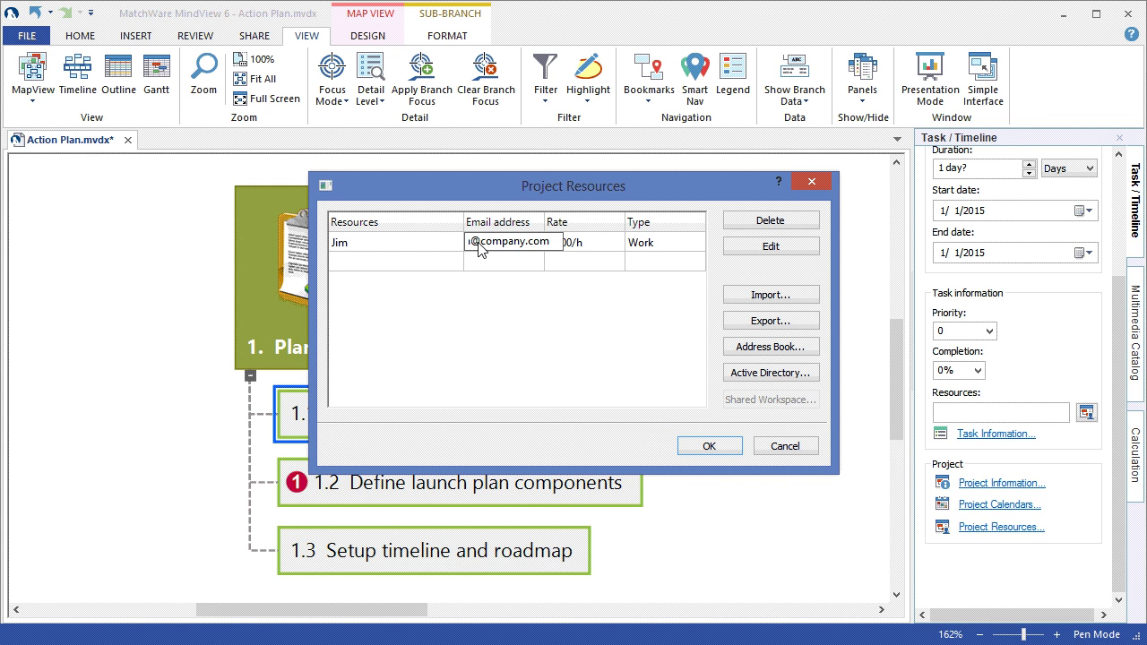
{"action": "left_click", "coordinate": [608, 256]}
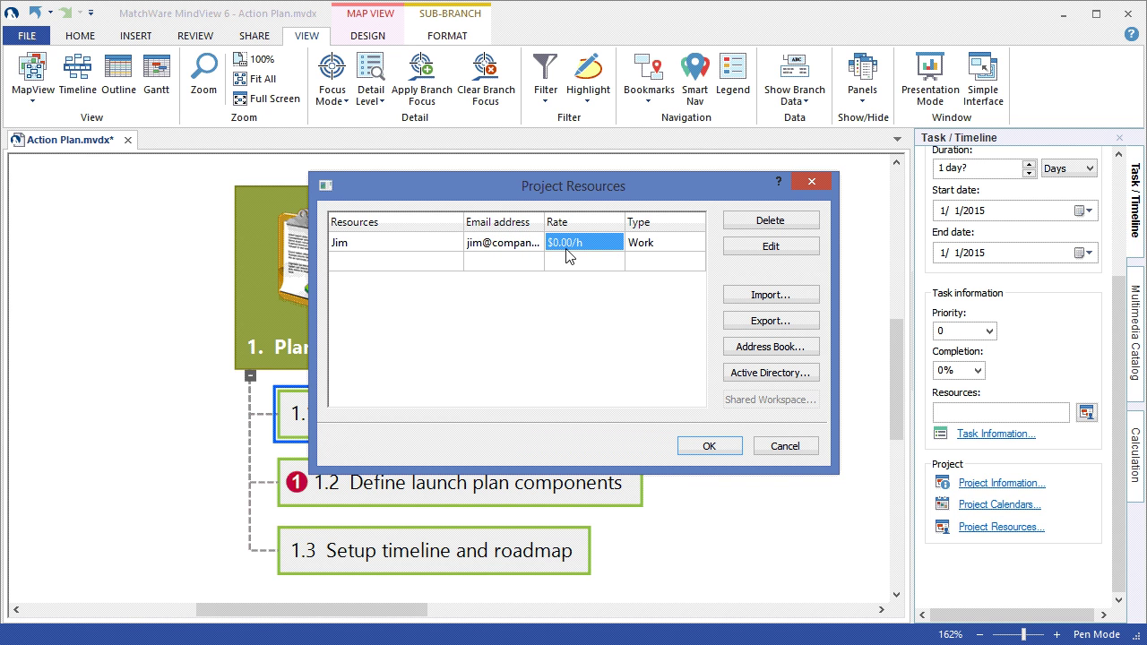
{"action": "left_click", "coordinate": [563, 248]}
{"action": "key", "text": "BackSpace"}
{"action": "type", "text": "25"}
{"action": "left_click", "coordinate": [502, 379]}
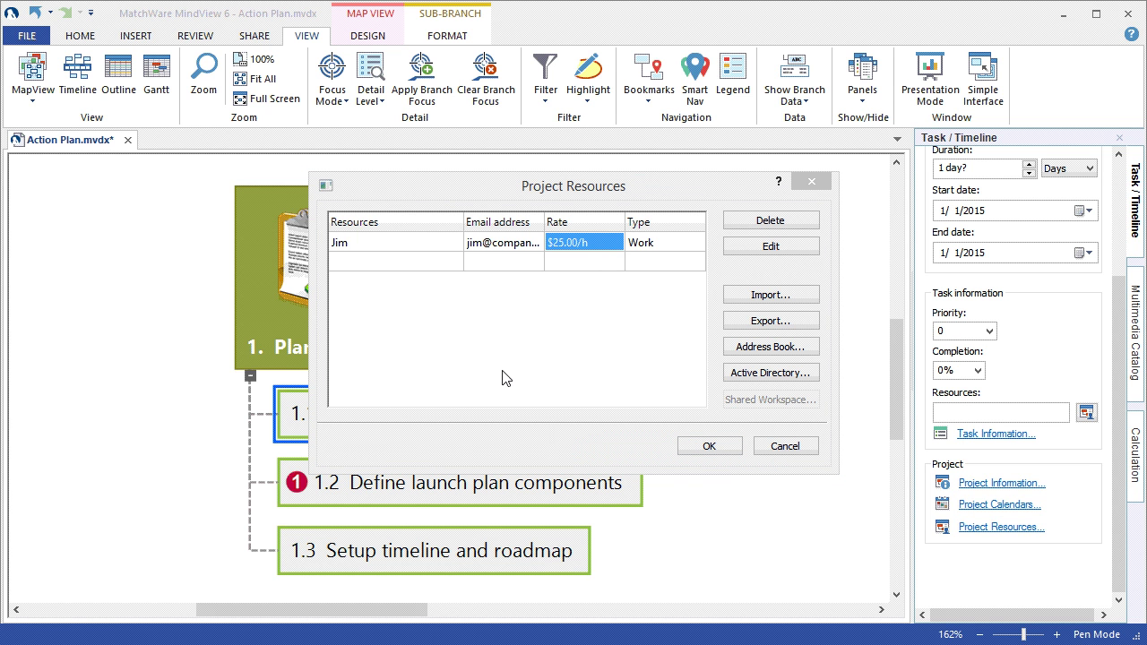
- Enter 'computer' as the second resource name
{"action": "left_click", "coordinate": [362, 266]}
{"action": "left_click", "coordinate": [360, 266]}
{"action": "type", "text": "computer"}
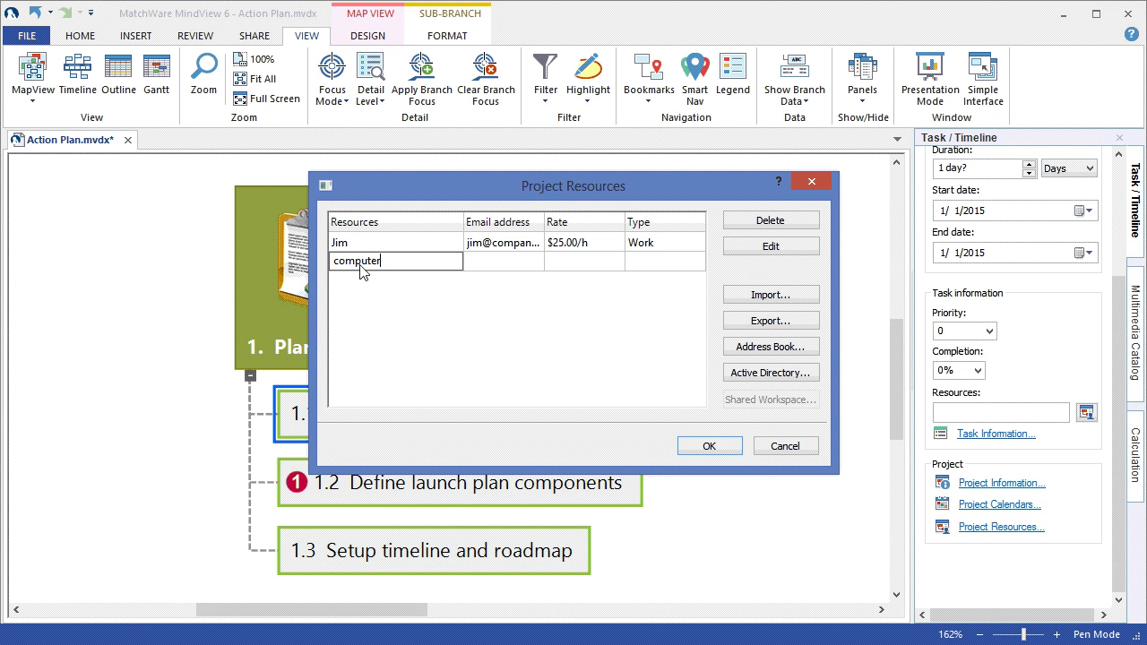
- Make computer a Material resource at $150.00 and close Project Resources with OK
{"action": "left_click", "coordinate": [652, 269]}
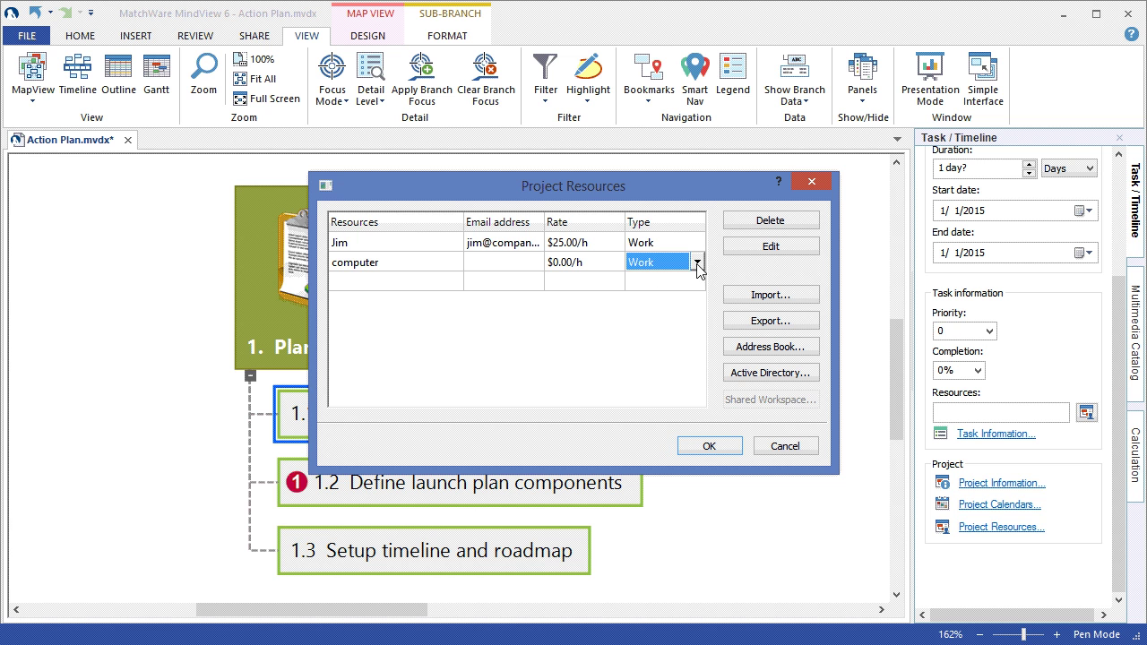
{"action": "left_click", "coordinate": [698, 263]}
{"action": "left_click", "coordinate": [681, 280]}
{"action": "left_click", "coordinate": [553, 267]}
{"action": "left_click", "coordinate": [556, 266]}
{"action": "key", "text": "Delete"}
{"action": "type", "text": "150"}
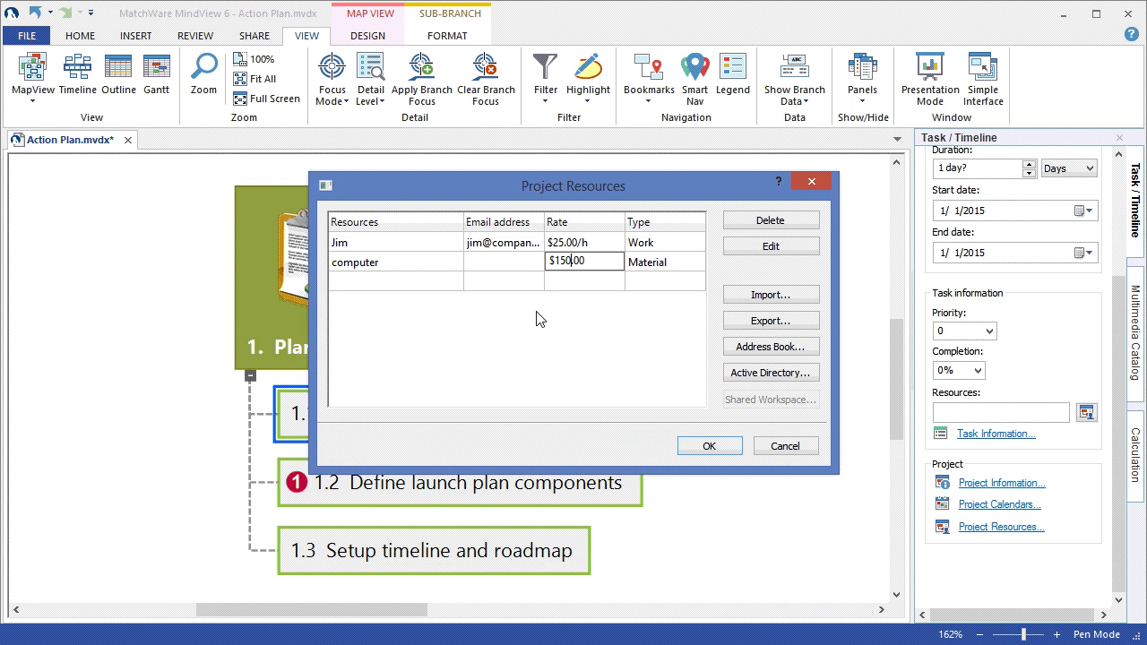
{"action": "key", "text": "Return"}
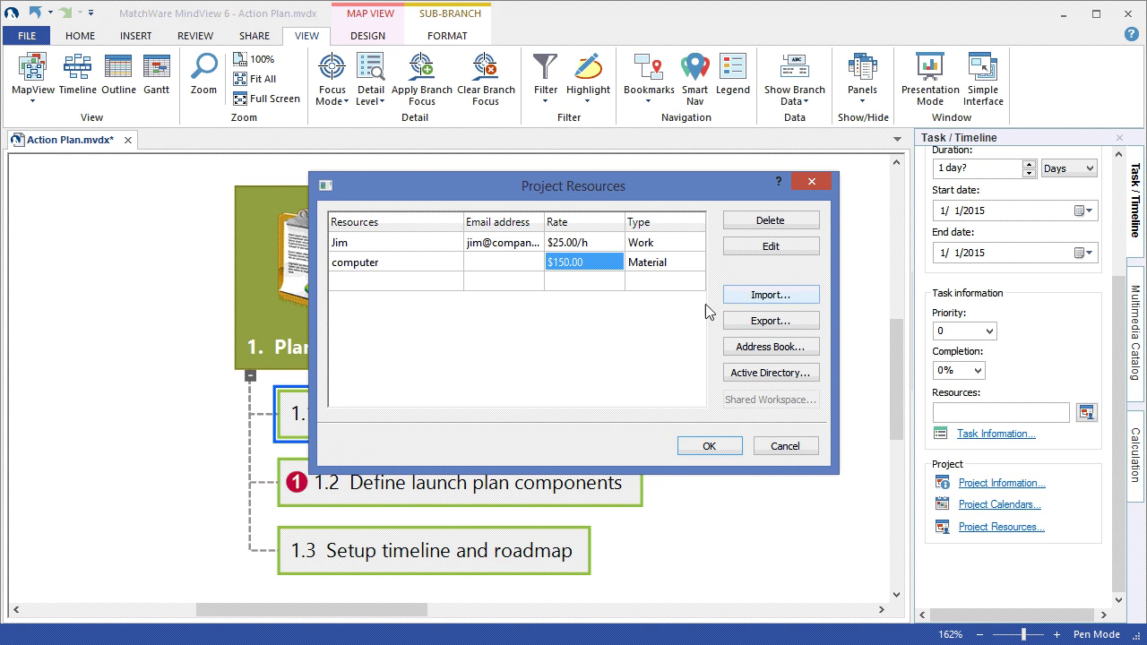
{"action": "left_click", "coordinate": [705, 446]}
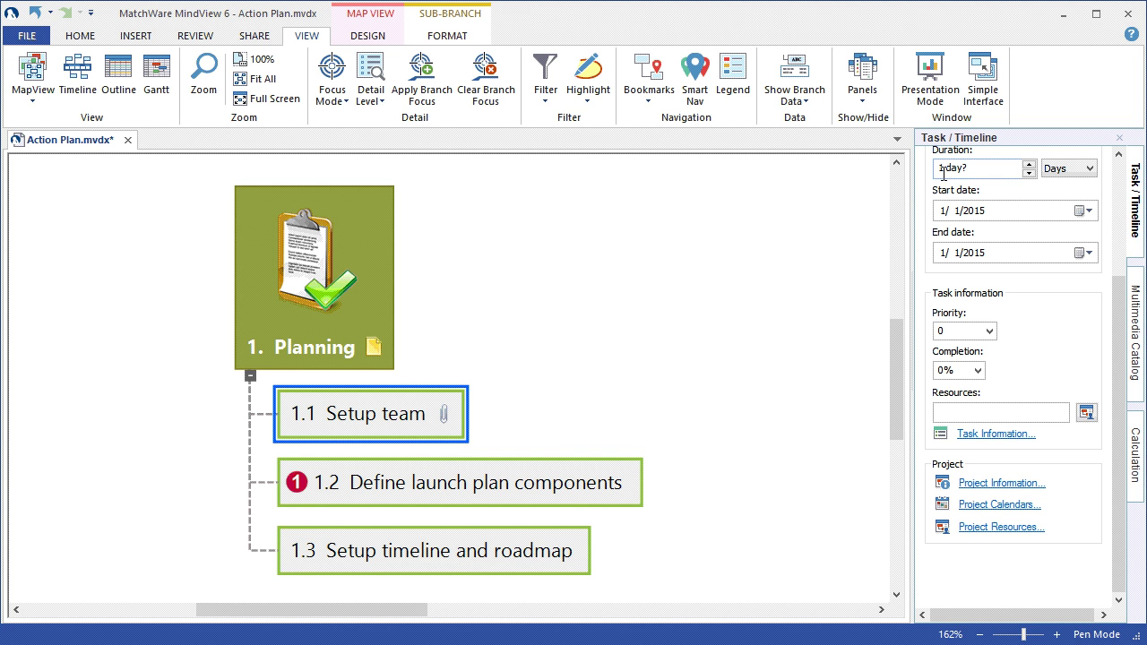
- Review the project calendar settings: 8.00 hours per day and 20 days per month
{"action": "left_click", "coordinate": [980, 506]}
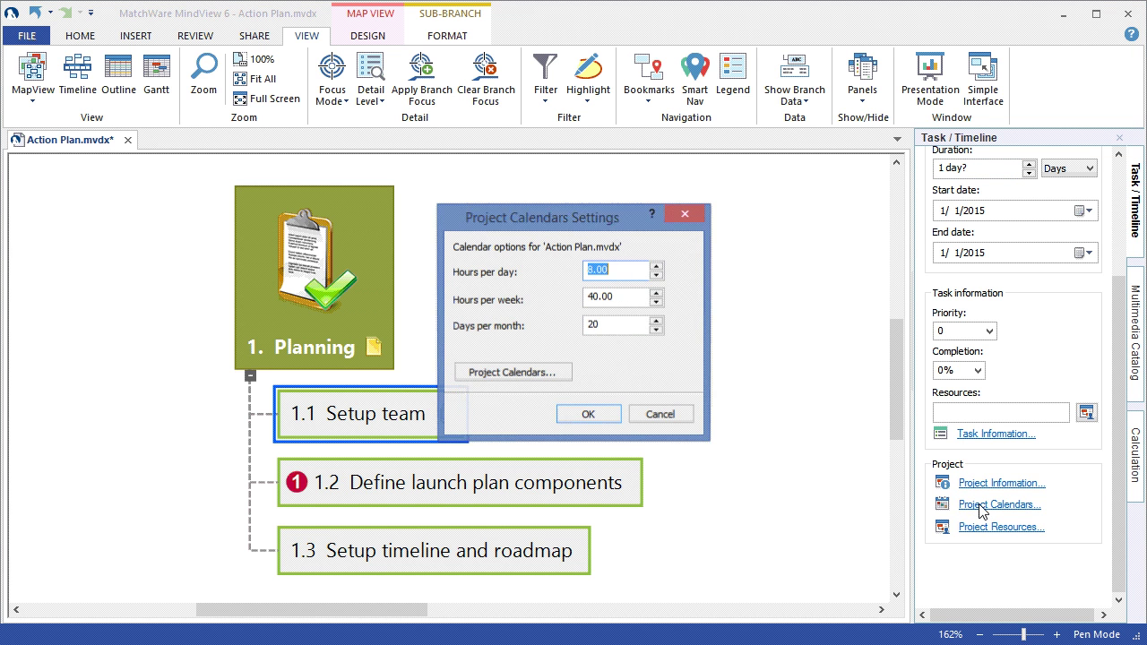
{"action": "left_click", "coordinate": [627, 271]}
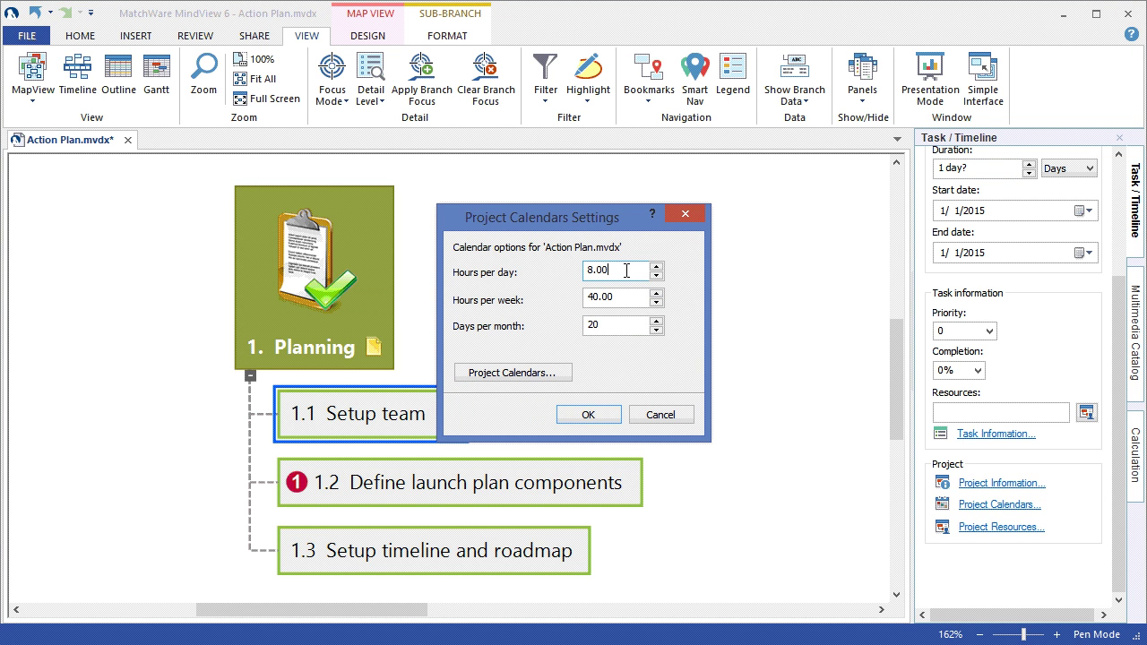
{"action": "left_click", "coordinate": [634, 327]}
{"action": "left_click", "coordinate": [553, 375]}
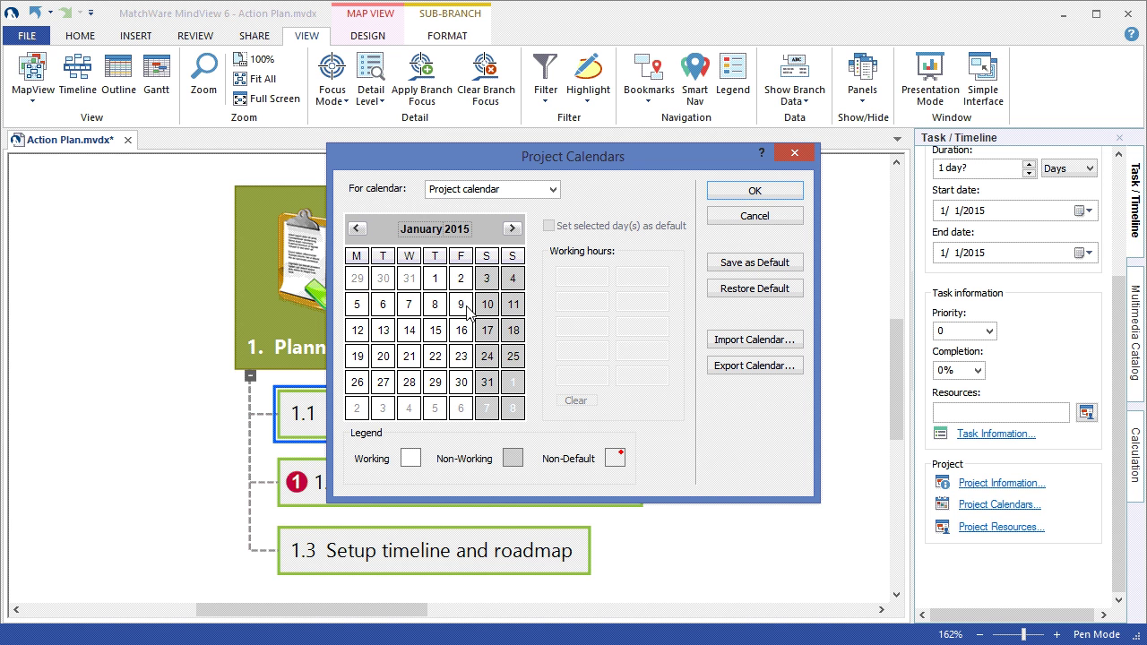
- Make January 30 non-working and give Monday–Friday default working hours
{"action": "left_click", "coordinate": [462, 382]}
{"action": "left_click", "coordinate": [576, 402]}
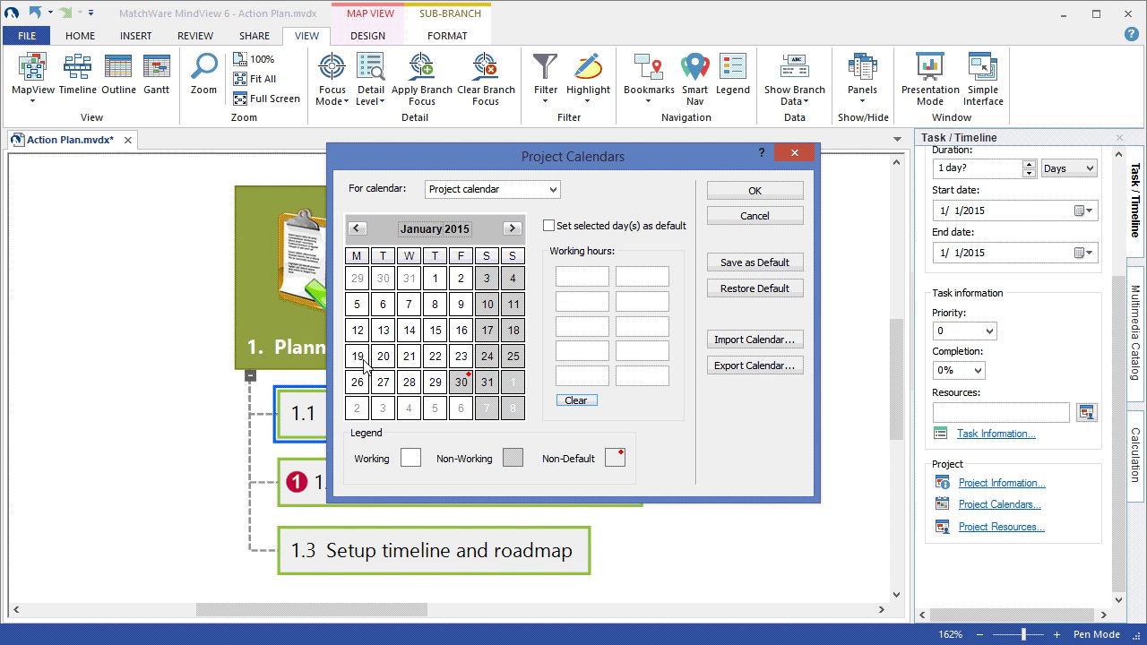
{"action": "left_click", "coordinate": [356, 258]}
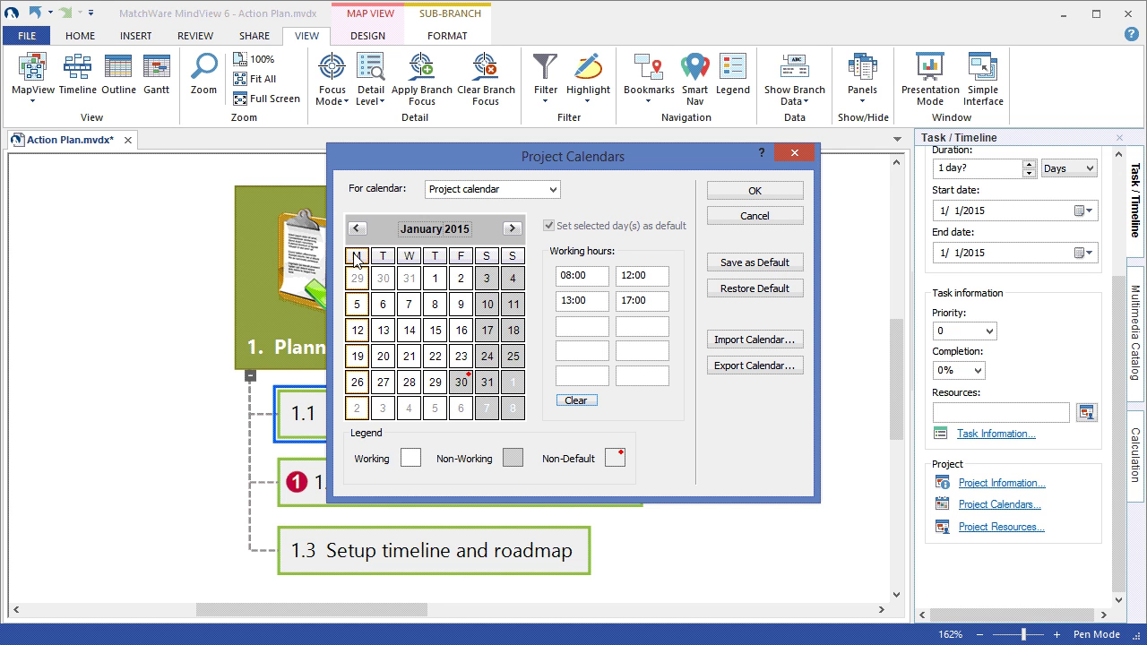
{"action": "left_click_drag", "start_coordinate": [355, 258], "coordinate": [462, 259]}
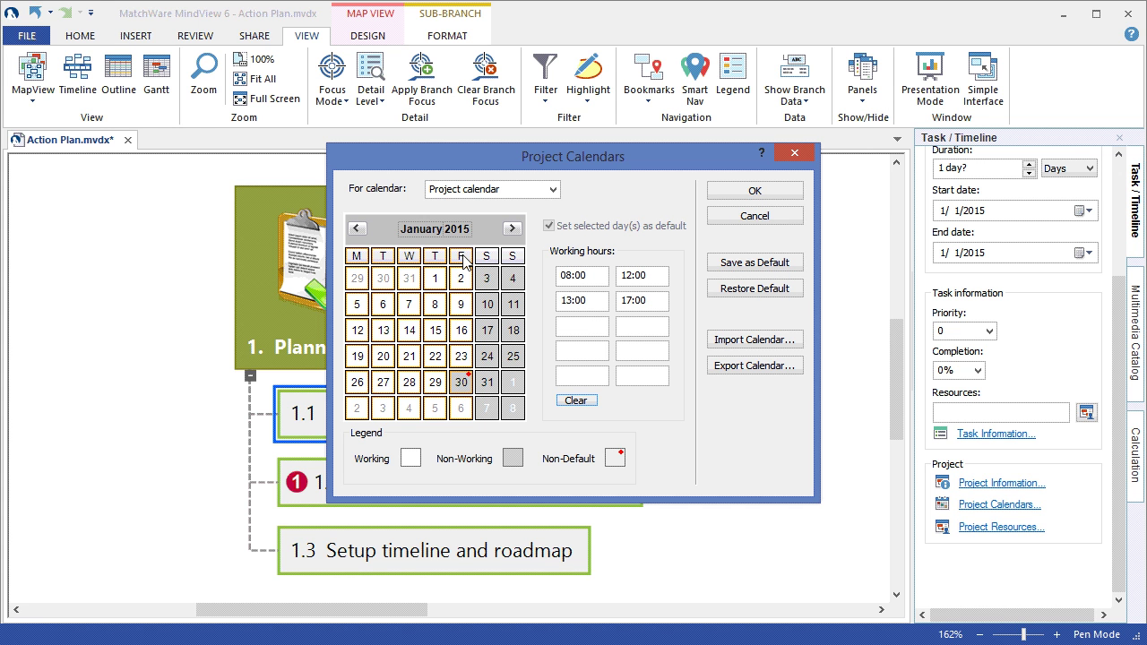
{"action": "left_click", "coordinate": [553, 190]}
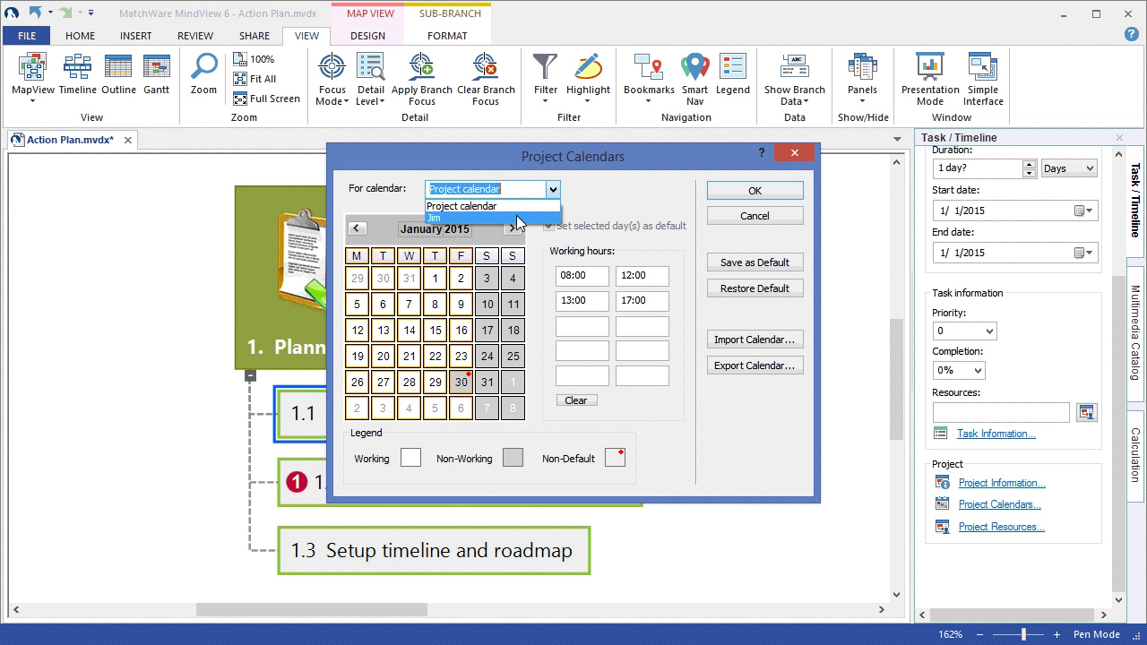
{"action": "left_click", "coordinate": [640, 200]}
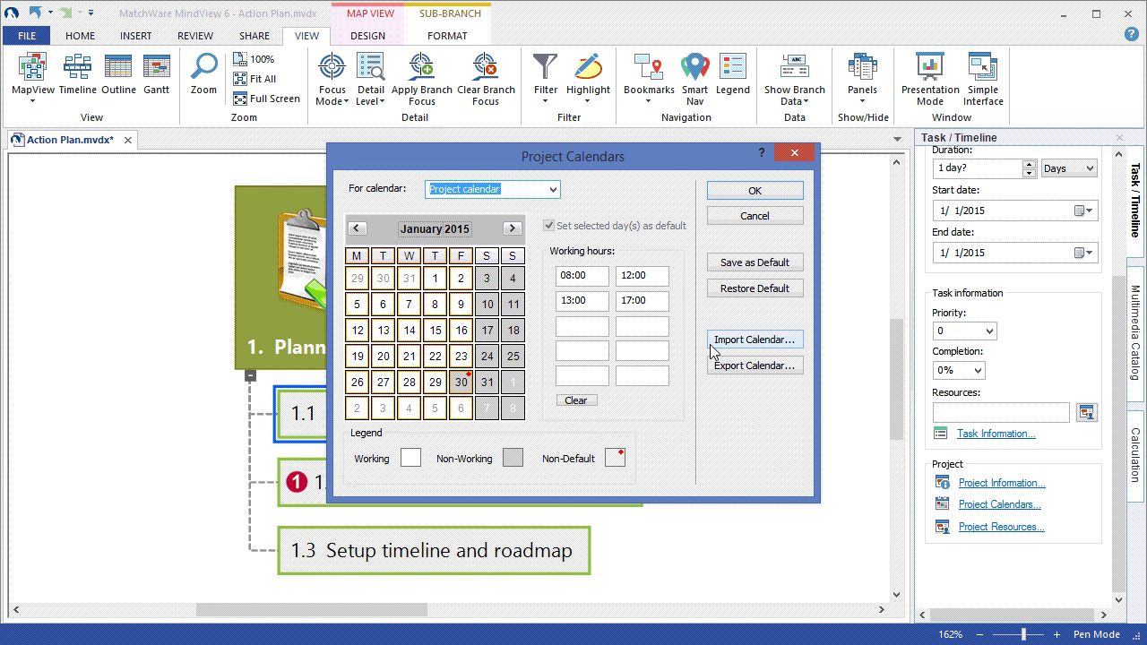
{"action": "left_click", "coordinate": [753, 192]}
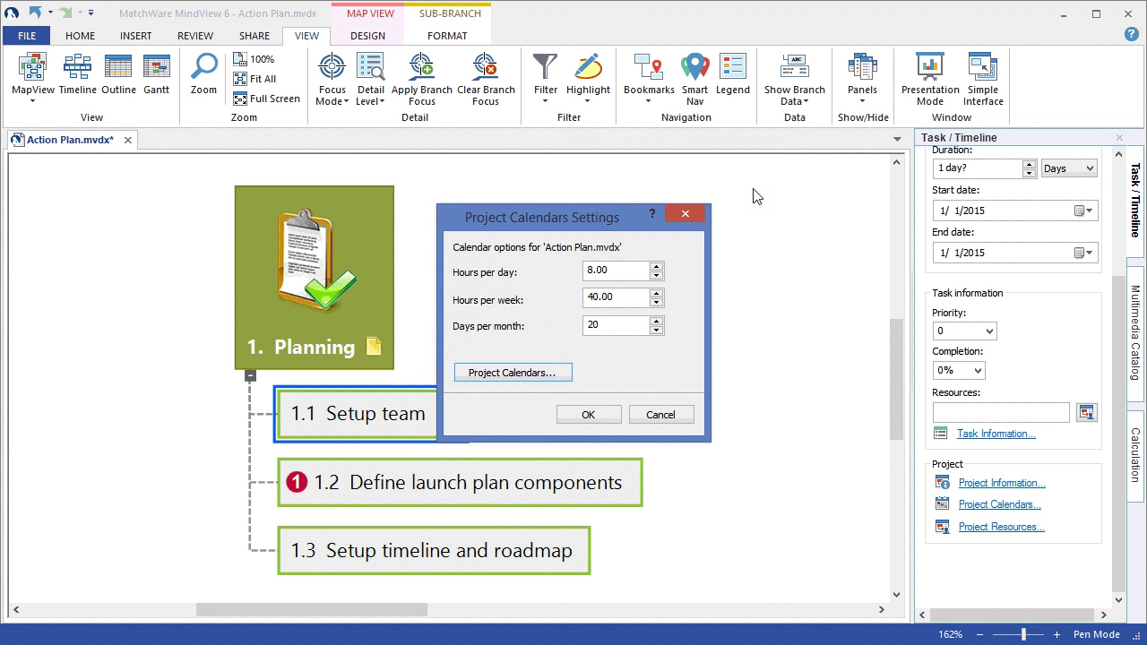
- Give 1.1 Setup team a 4-day duration starting today, 1/7/2015
{"action": "left_click", "coordinate": [588, 414]}
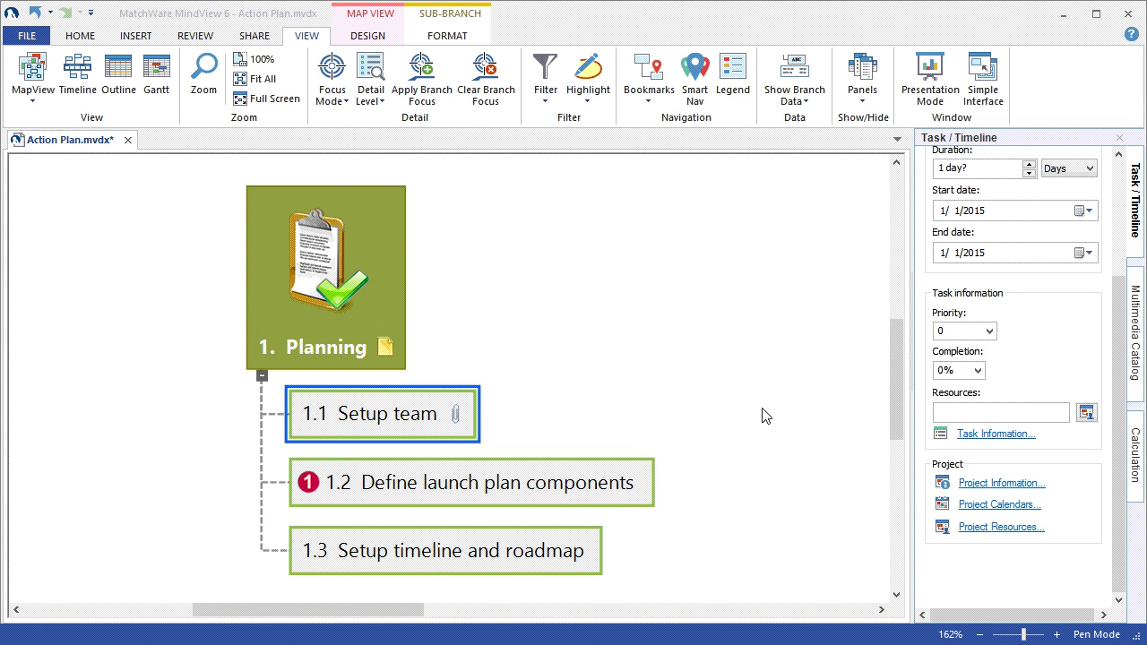
{"action": "scroll", "coordinate": [1120, 333], "scroll_direction": "up", "scroll_amount": 2}
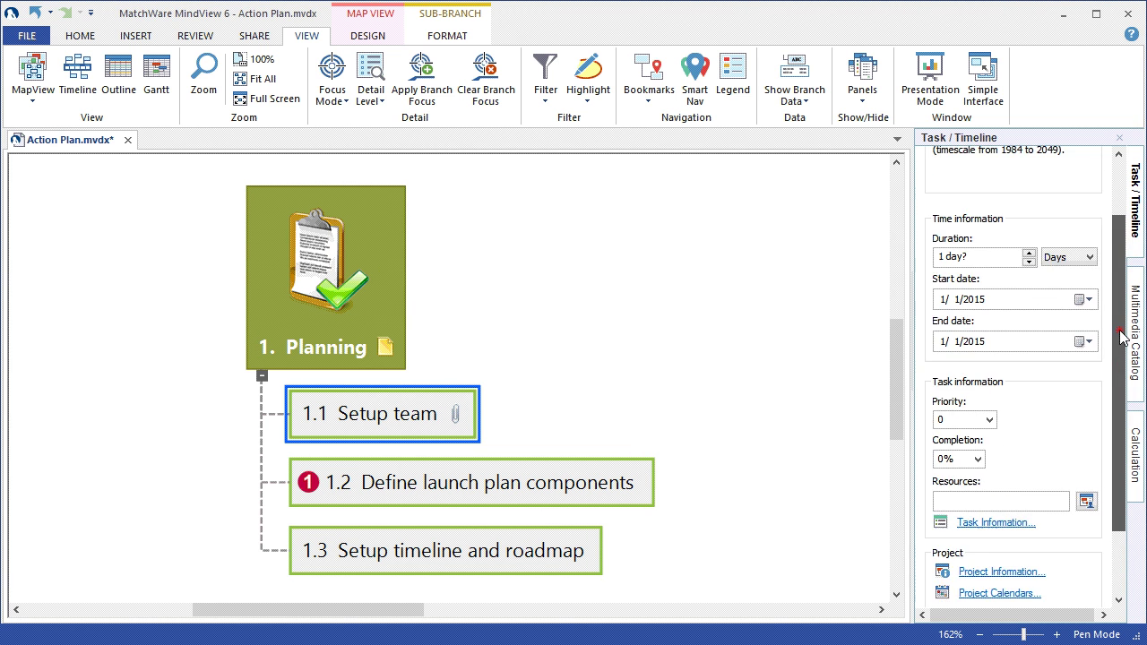
{"action": "left_click_drag", "start_coordinate": [1121, 333], "coordinate": [1120, 326]}
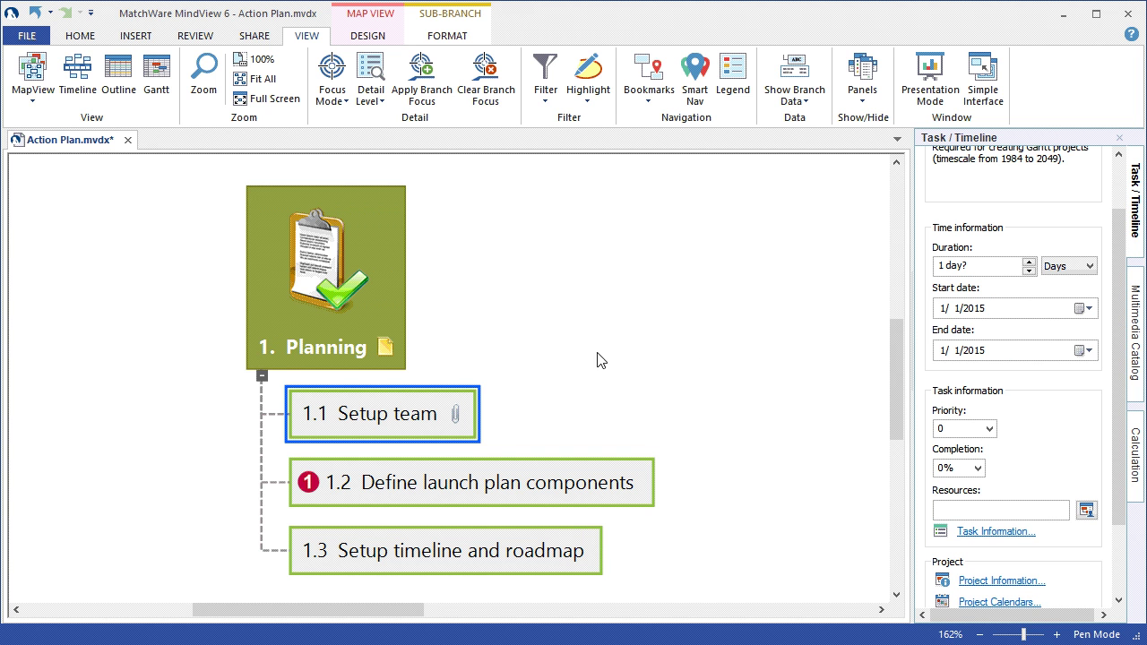
{"action": "left_click", "coordinate": [1029, 263]}
{"action": "left_click", "coordinate": [1029, 263]}
{"action": "left_click", "coordinate": [1029, 263]}
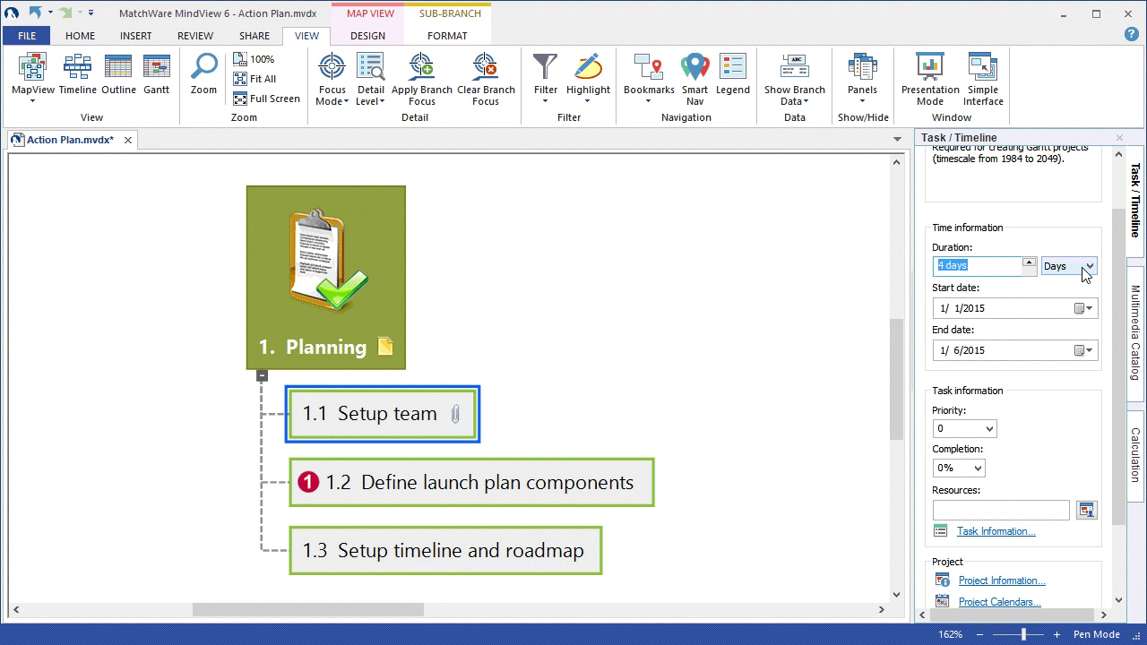
{"action": "left_click", "coordinate": [1081, 309]}
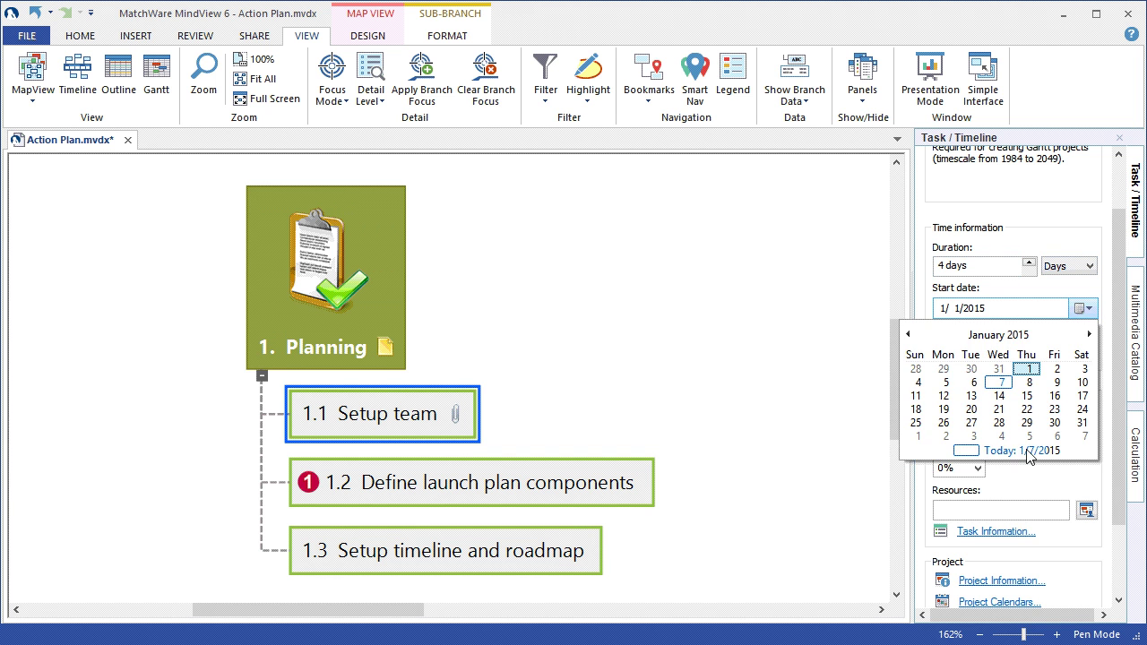
{"action": "left_click", "coordinate": [1023, 451]}
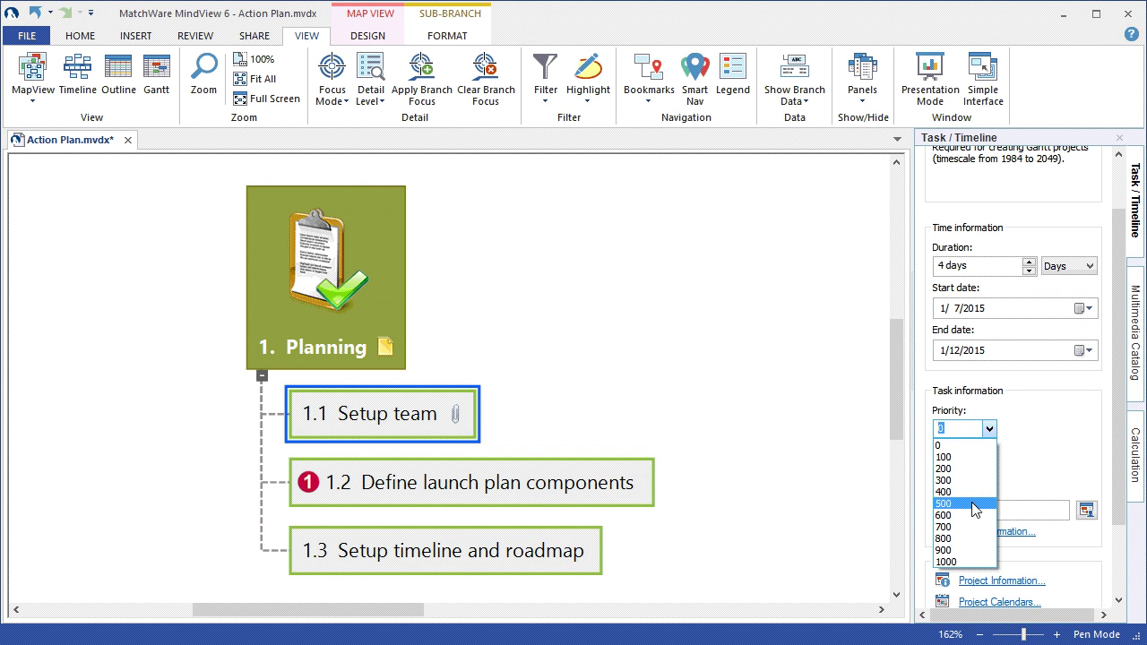
- Set the task priority to 500, assign the team member, and collapse the panel
{"action": "left_click", "coordinate": [972, 503]}
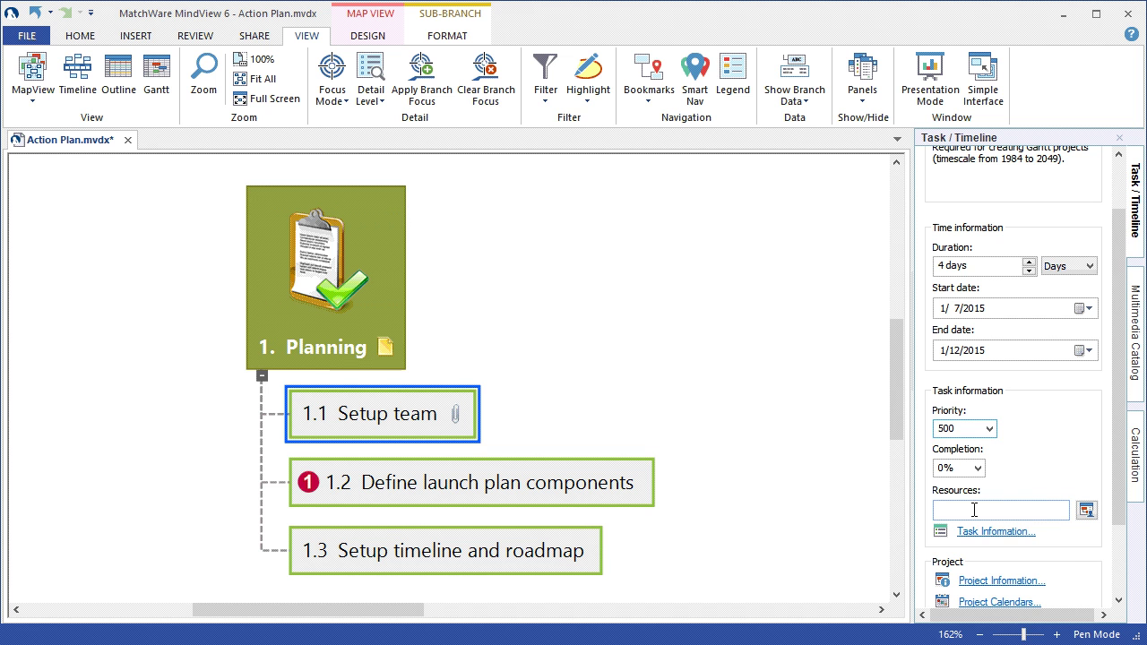
{"action": "left_click", "coordinate": [974, 510]}
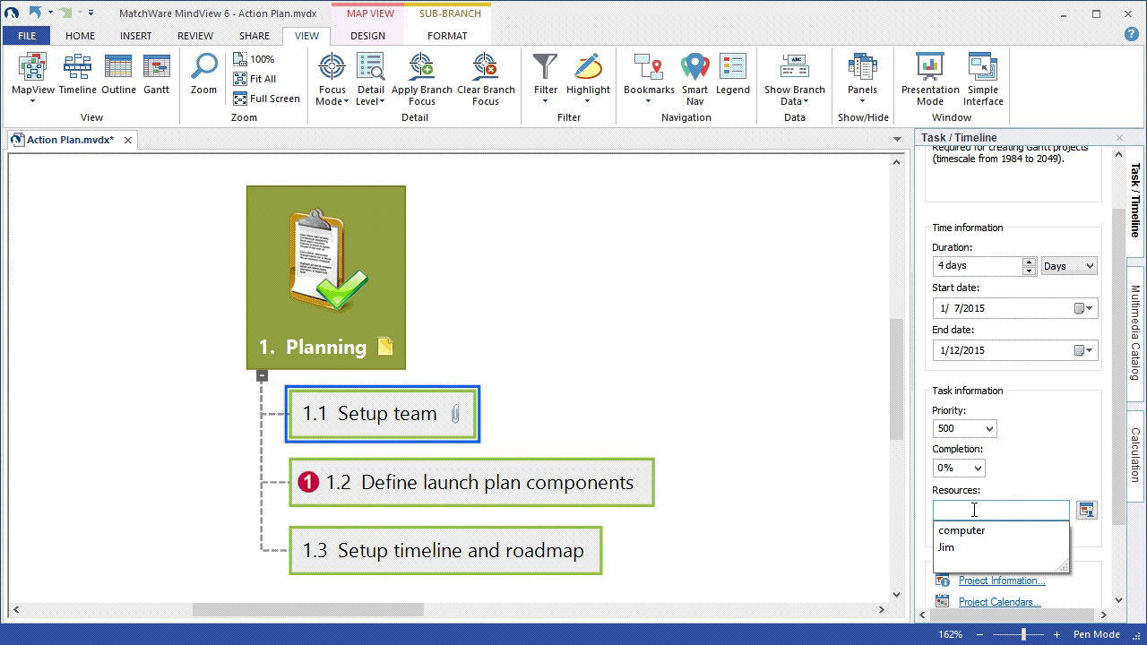
{"action": "left_click", "coordinate": [978, 549]}
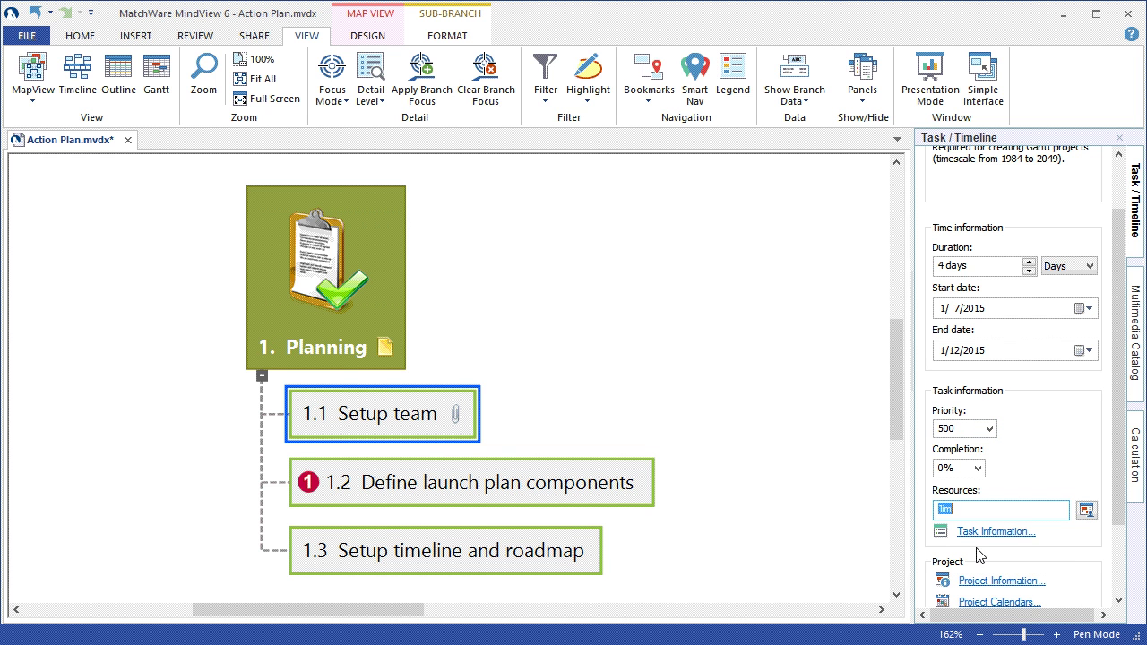
{"action": "left_click", "coordinate": [800, 393]}
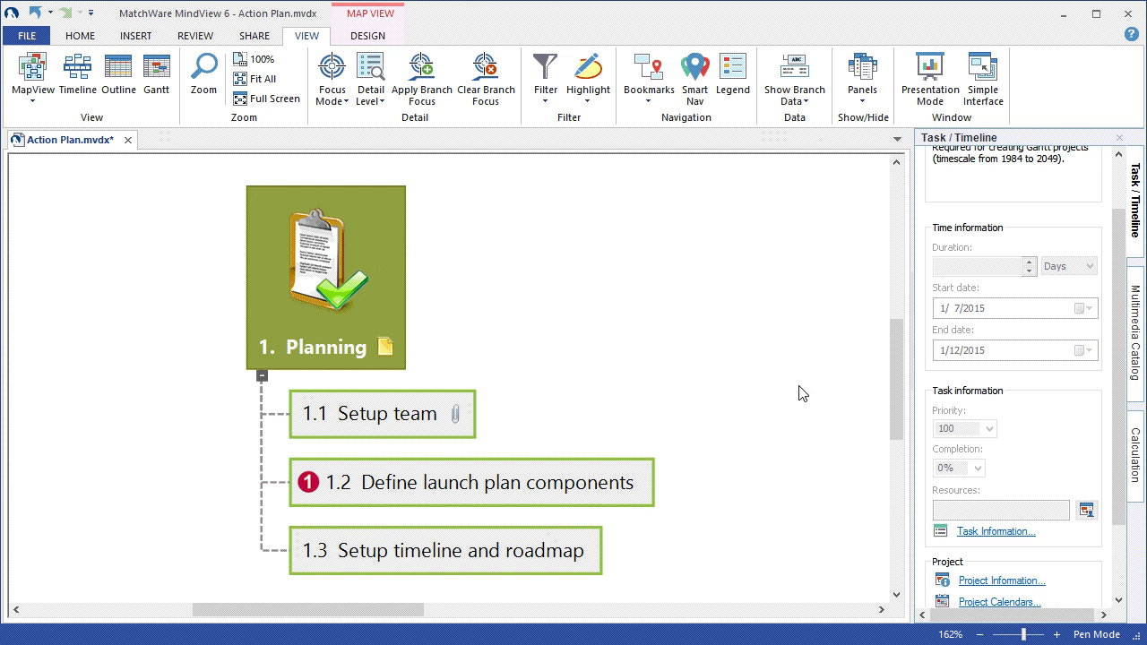
{"action": "left_click", "coordinate": [430, 410]}
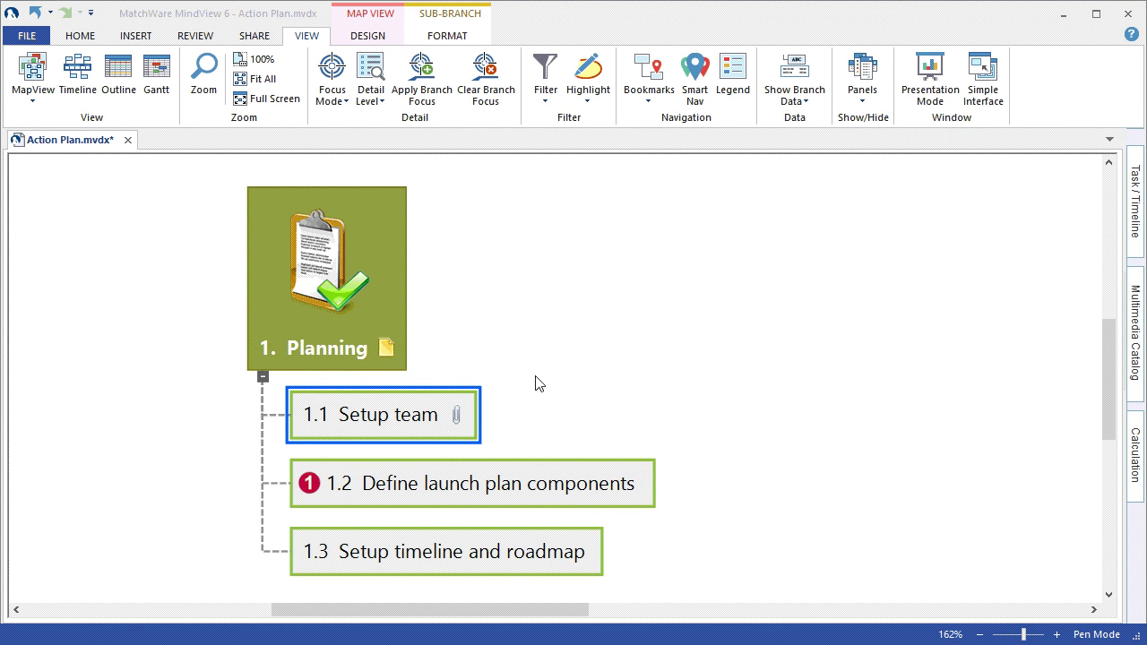
- Show Start/End time and Duration as branch data under 1.1 Setup team
{"action": "right_click", "coordinate": [436, 405]}
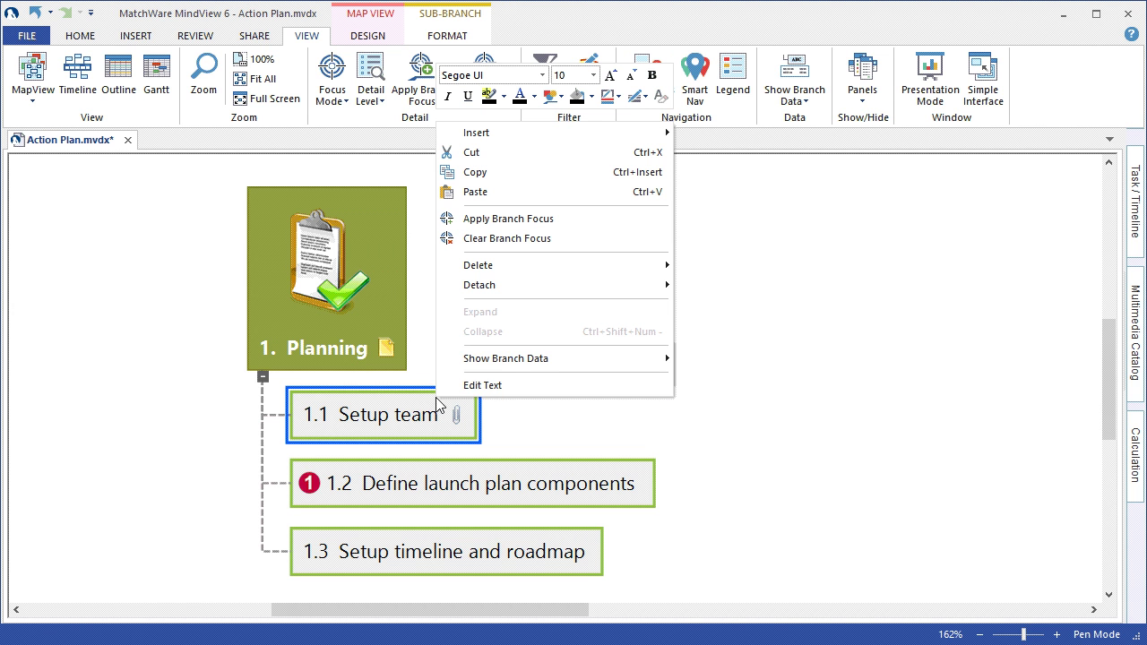
{"action": "mouse_move", "coordinate": [513, 368]}
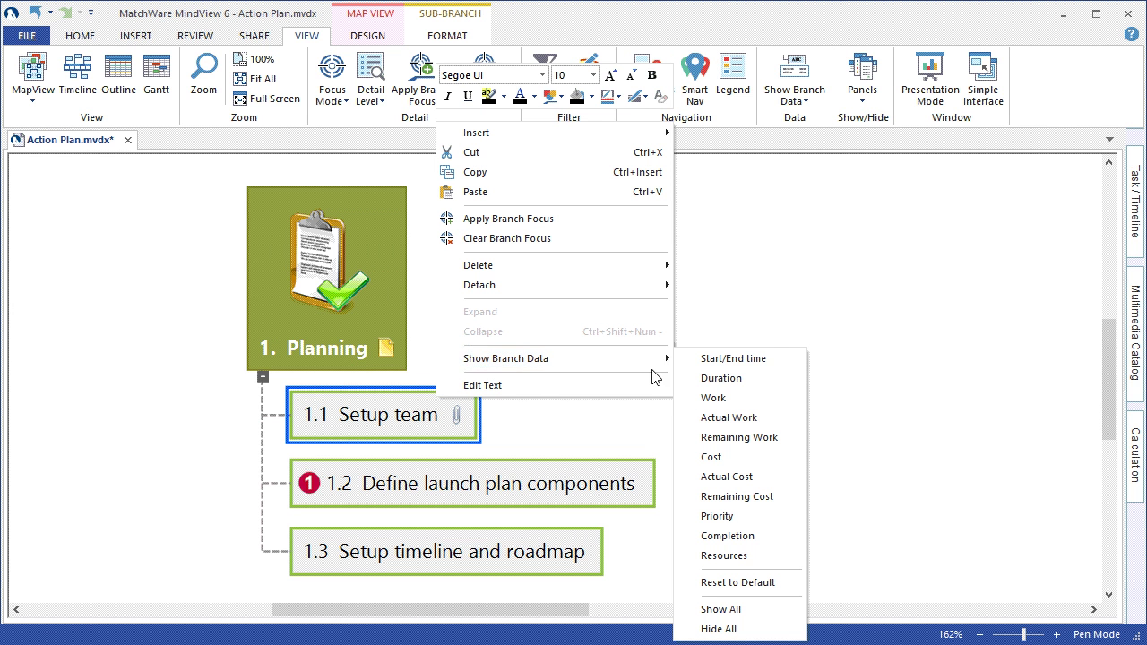
{"action": "left_click", "coordinate": [778, 363]}
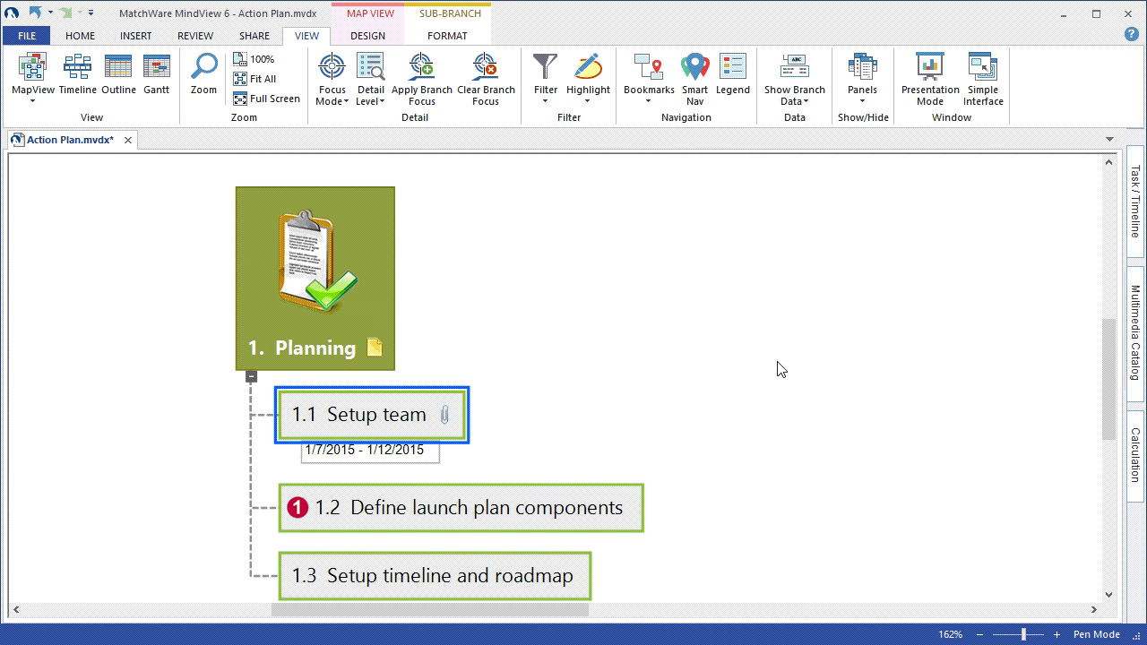
{"action": "right_click", "coordinate": [408, 419]}
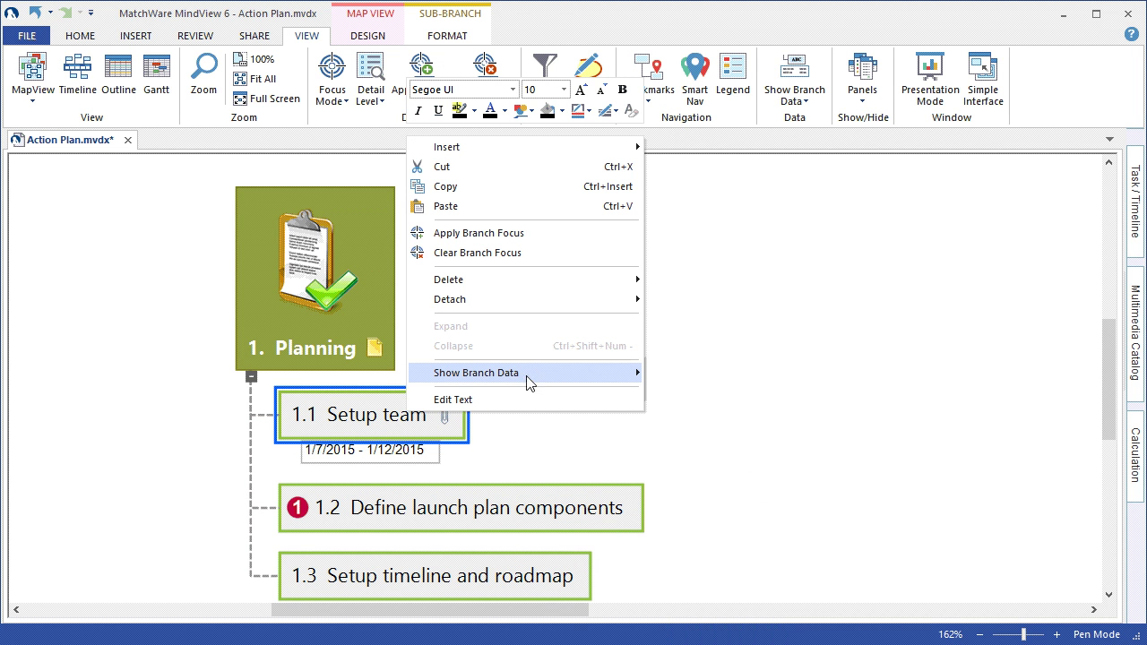
{"action": "mouse_move", "coordinate": [534, 369]}
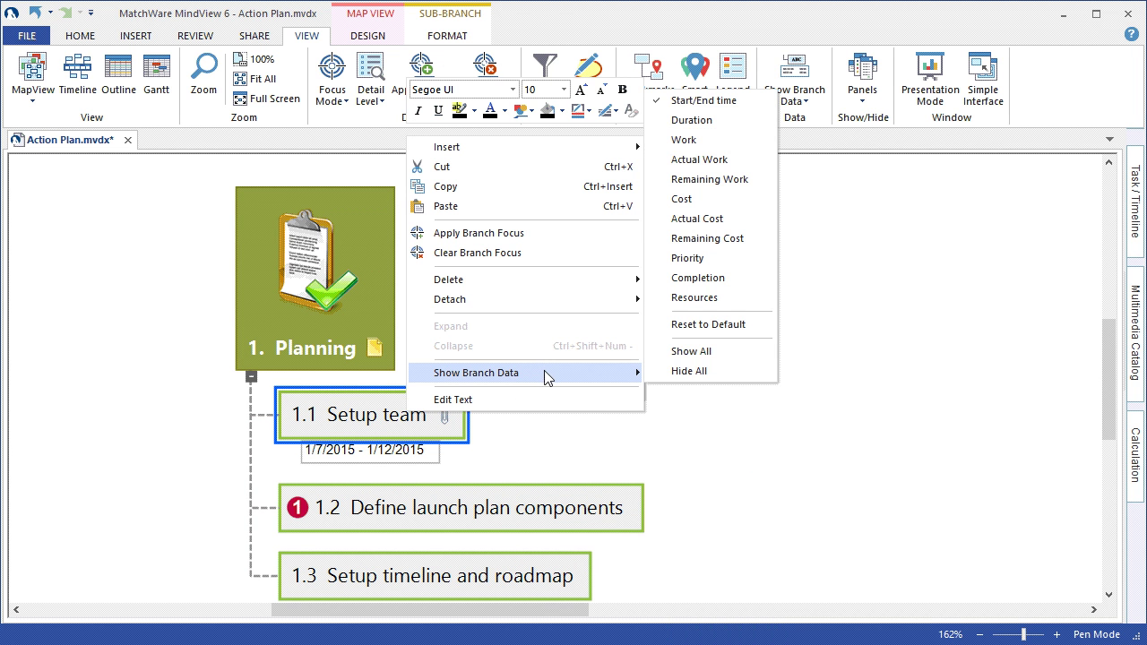
{"action": "left_click", "coordinate": [732, 123]}
- Add Completion and Resources to the 1.1 Setup team branch data
{"action": "right_click", "coordinate": [399, 410]}
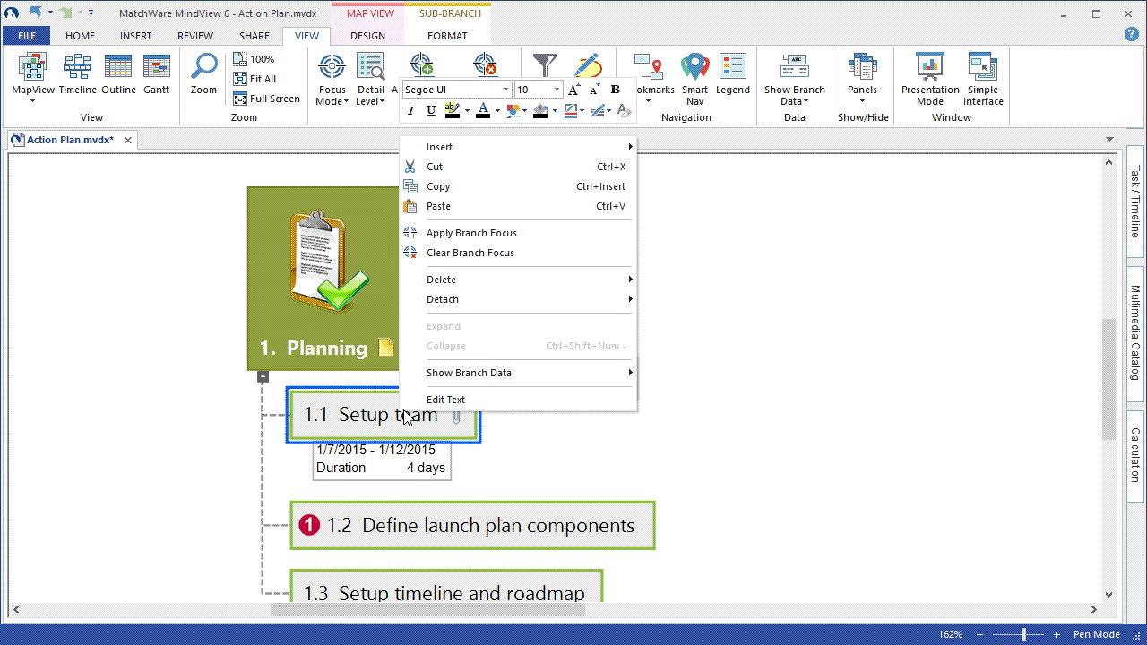
{"action": "mouse_move", "coordinate": [537, 372]}
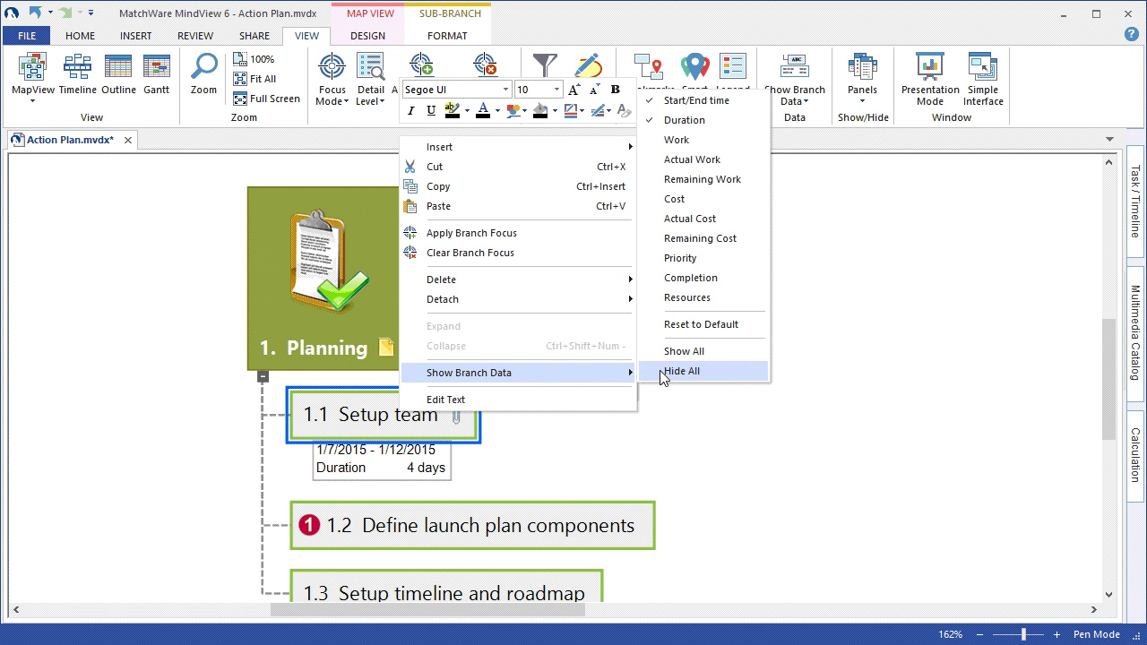
{"action": "left_click", "coordinate": [722, 275]}
{"action": "right_click", "coordinate": [414, 412]}
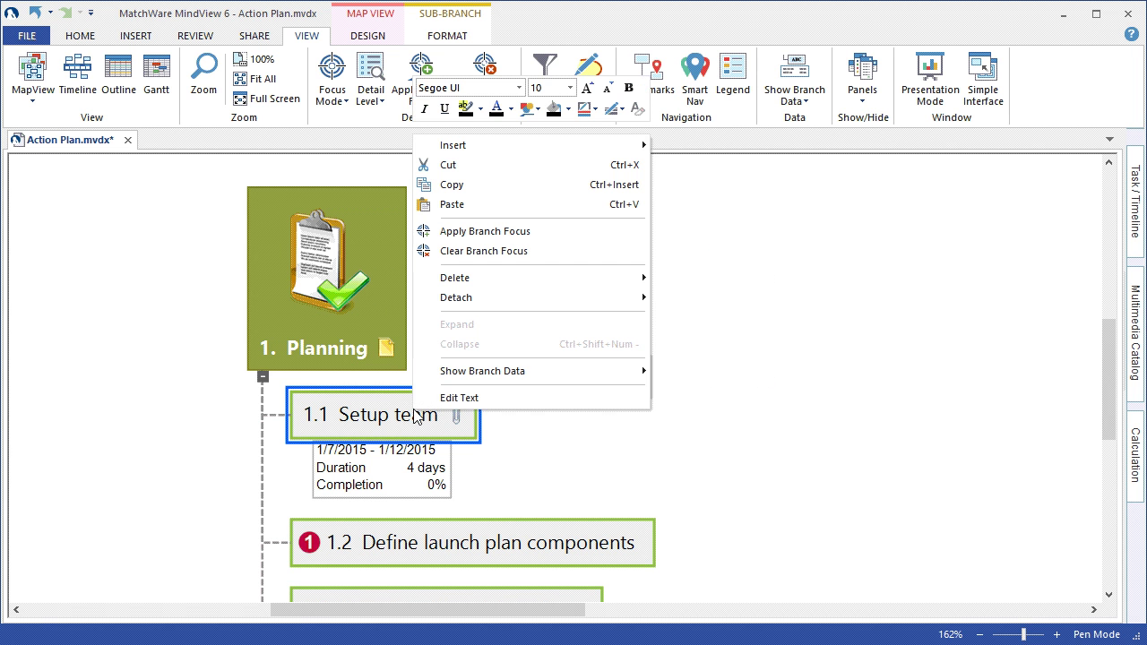
{"action": "mouse_move", "coordinate": [525, 377]}
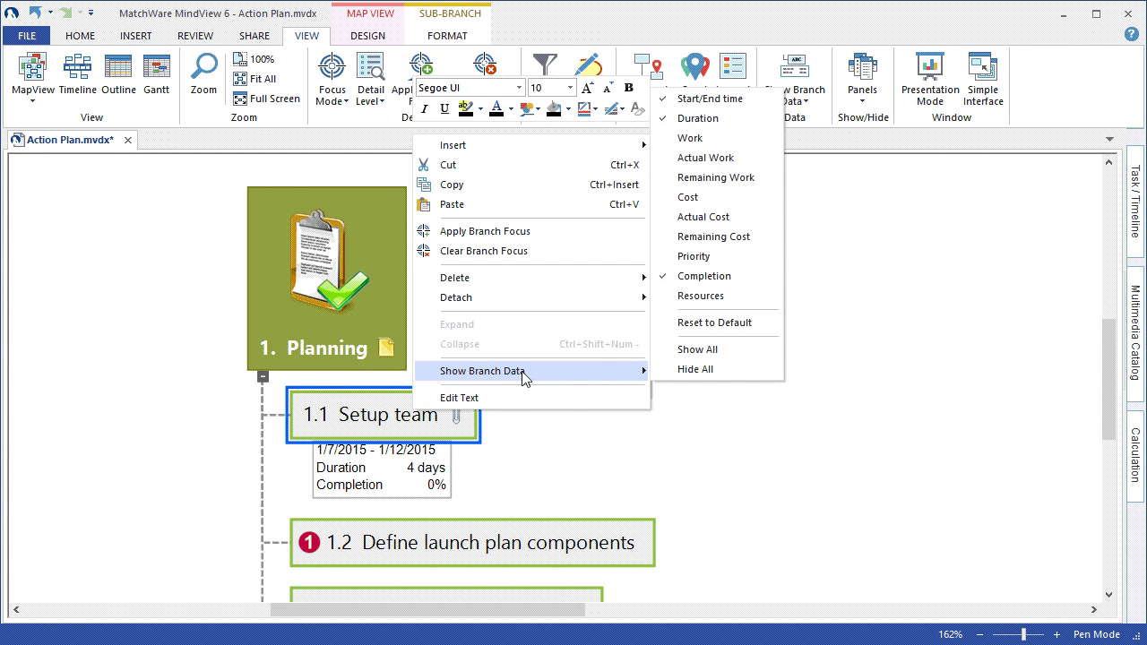
{"action": "left_click", "coordinate": [758, 301]}
{"action": "left_click", "coordinate": [713, 433]}
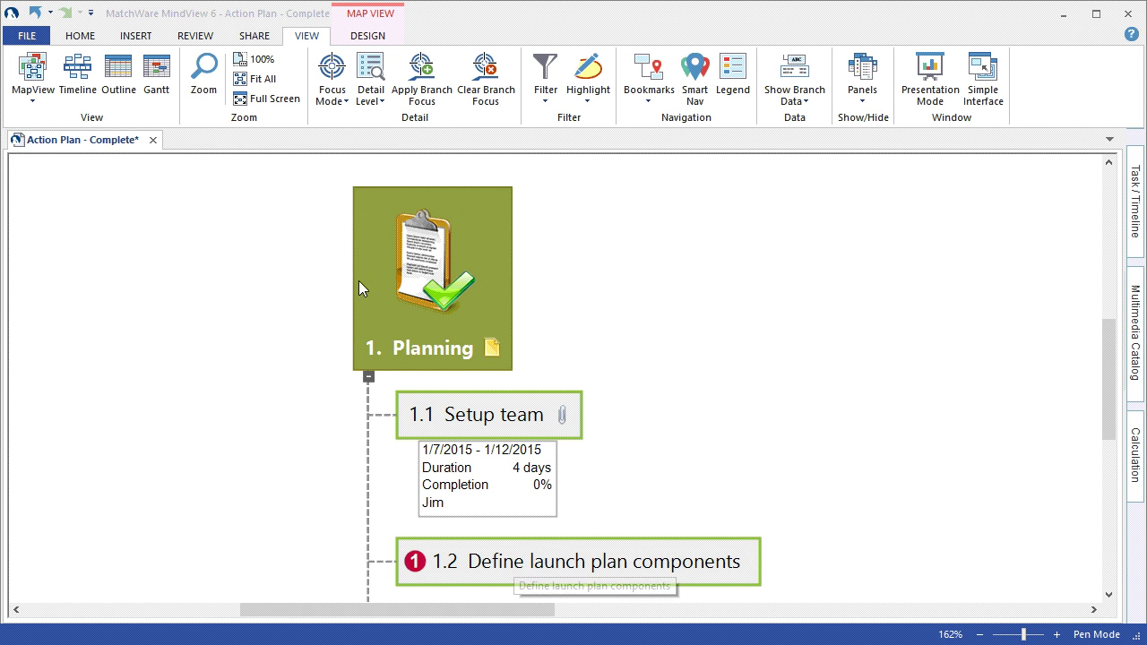
- Select branches 1.2 and 1.3 and show their start/end dates and duration beneath them
{"action": "left_click", "coordinate": [263, 80]}
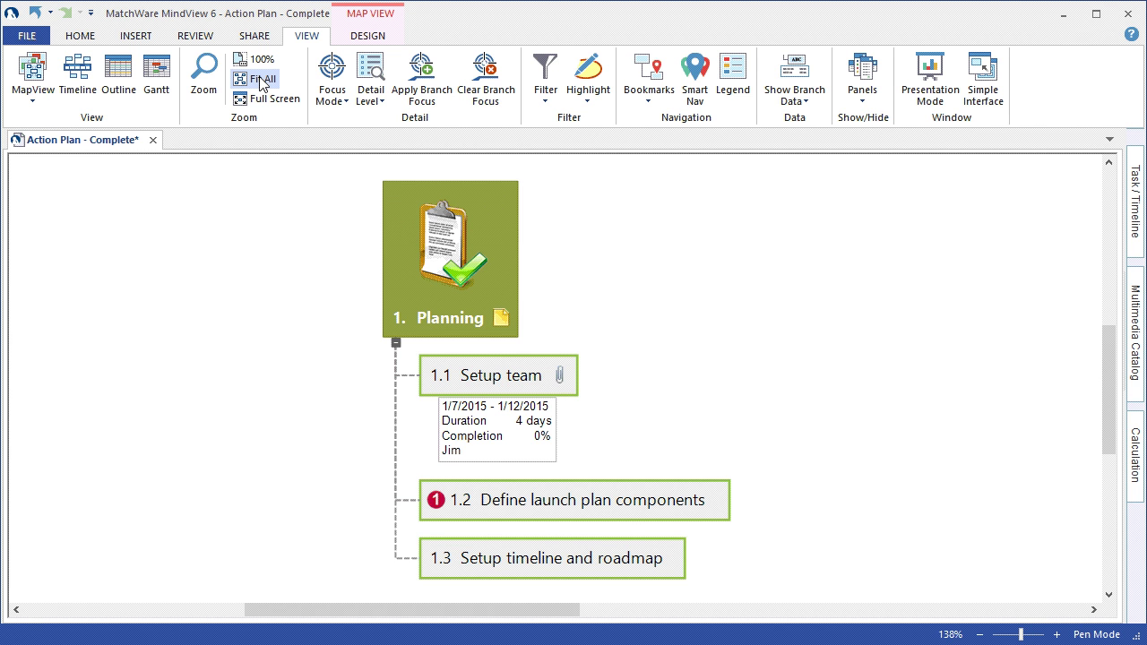
{"action": "left_click_drag", "start_coordinate": [749, 468], "coordinate": [652, 576]}
{"action": "left_click", "coordinate": [453, 40]}
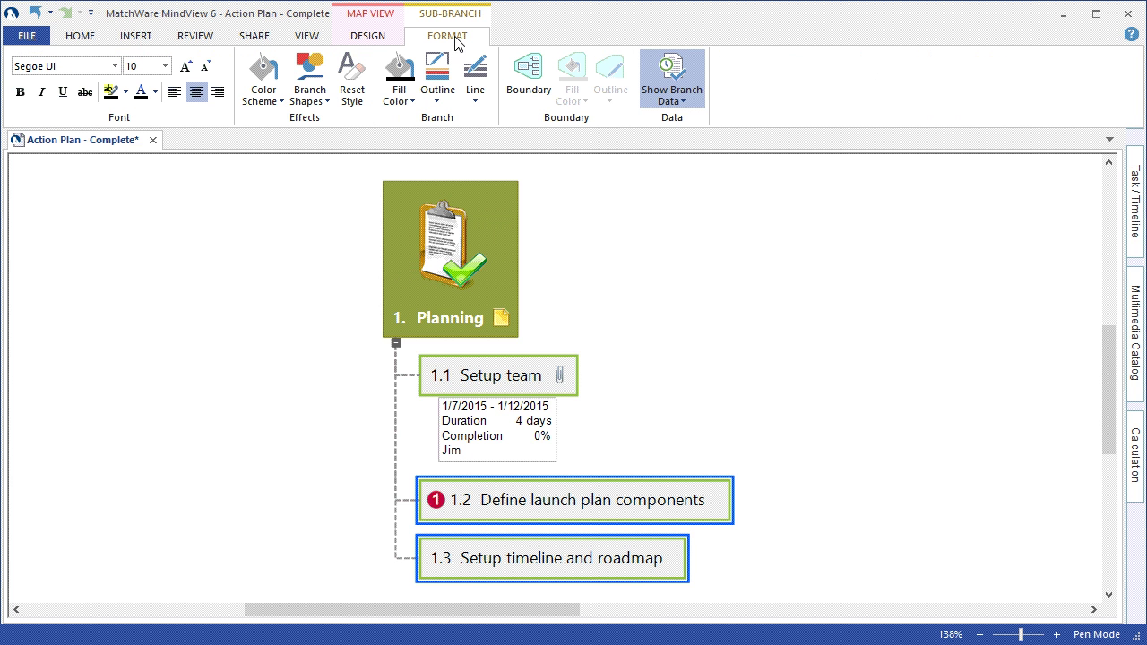
{"action": "left_click", "coordinate": [671, 95]}
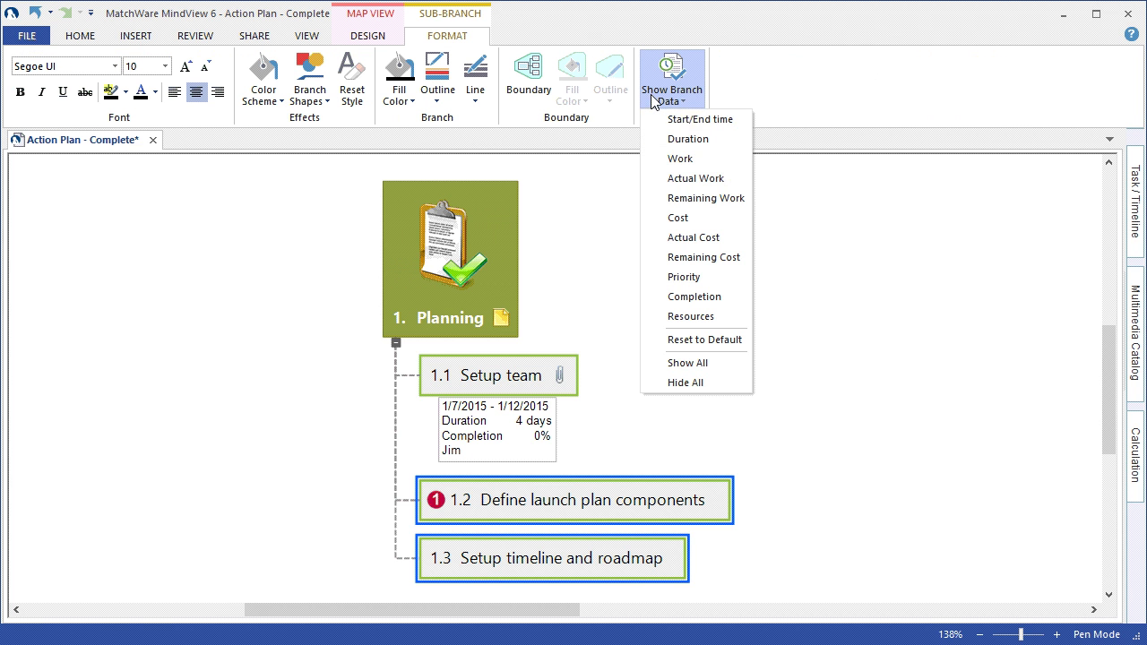
{"action": "left_click", "coordinate": [665, 119]}
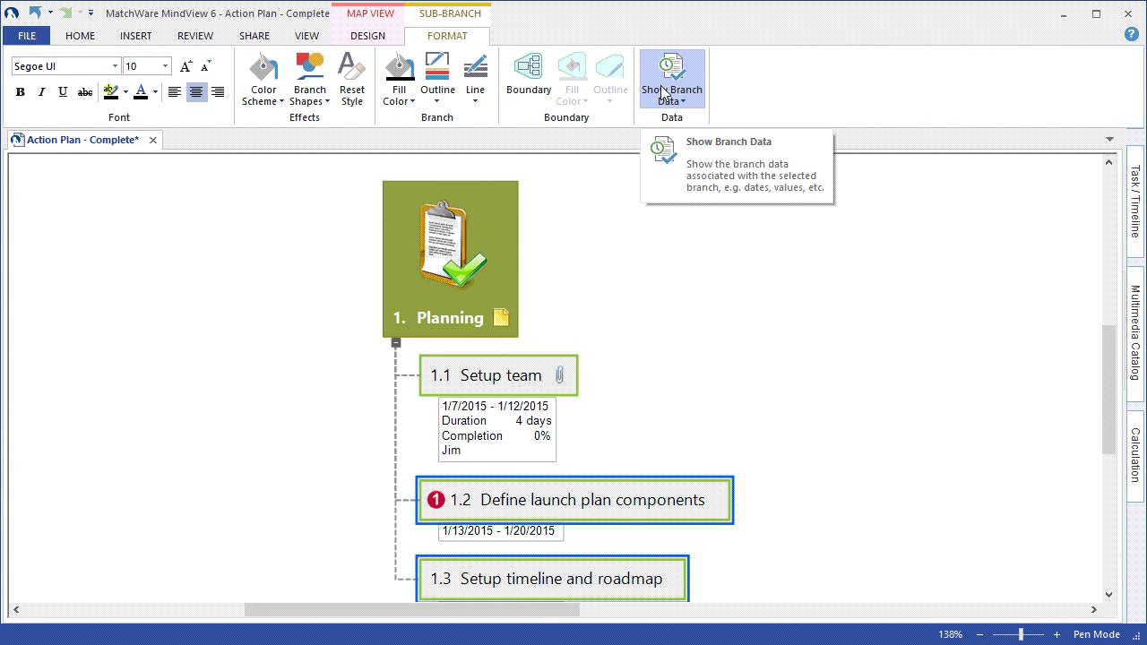
{"action": "left_click", "coordinate": [662, 93]}
{"action": "left_click", "coordinate": [674, 139]}
- Add the completion percentage and assigned resource beneath branches 1.2 and 1.3
{"action": "left_click", "coordinate": [670, 90]}
{"action": "left_click", "coordinate": [672, 297]}
{"action": "left_click", "coordinate": [670, 90]}
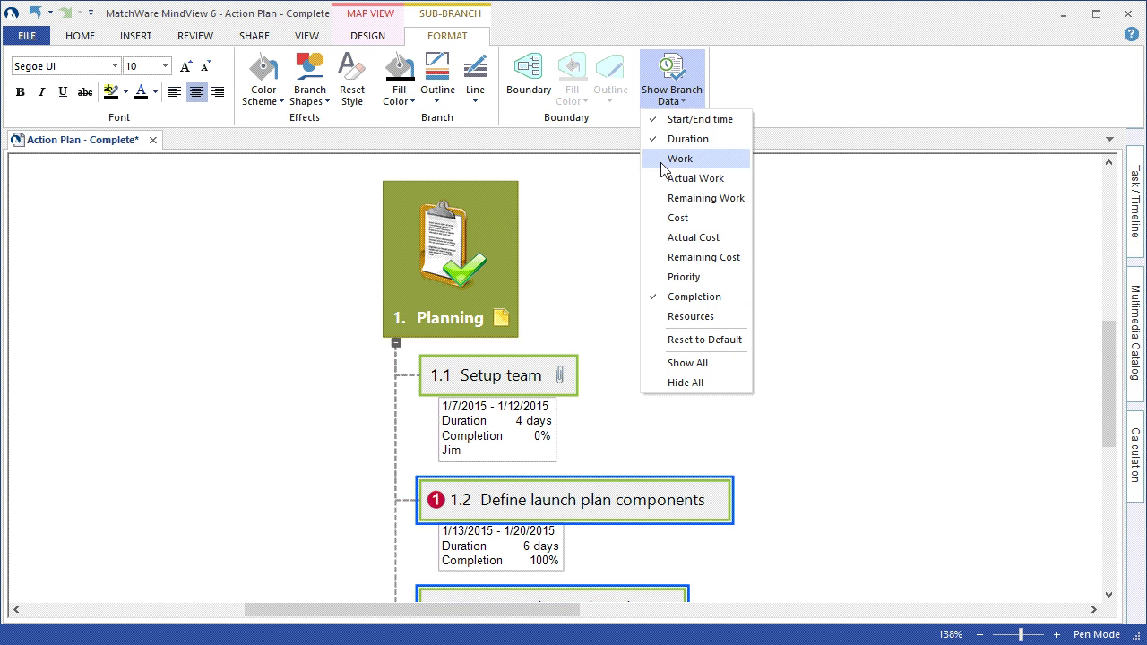
{"action": "left_click", "coordinate": [666, 318]}
{"action": "left_click", "coordinate": [244, 220]}
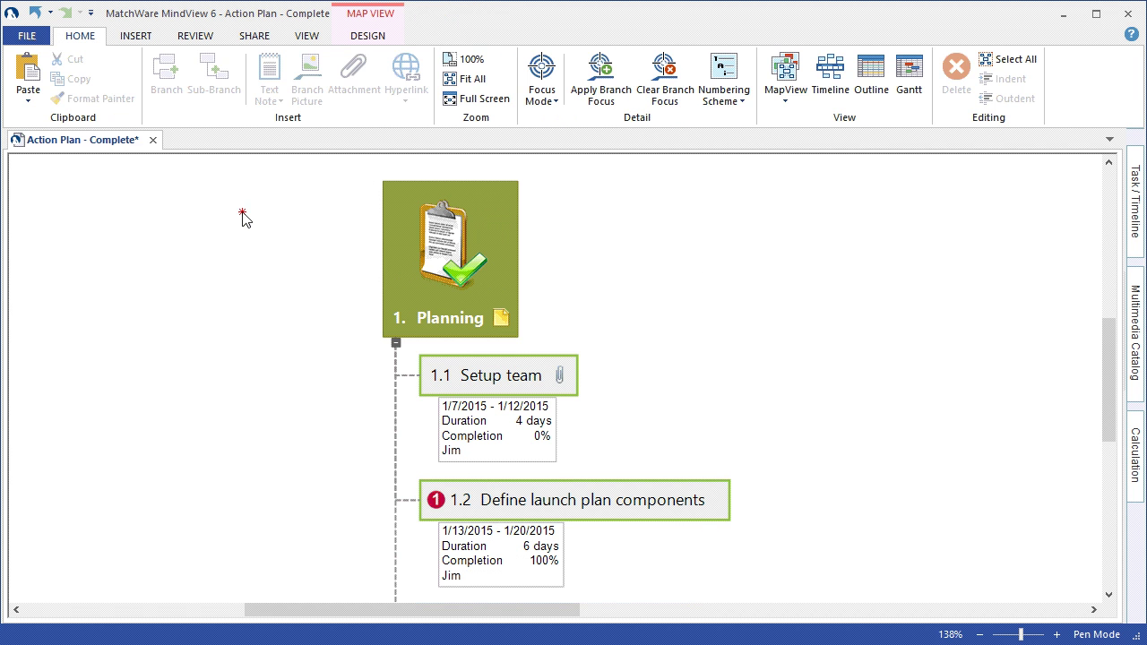
{"action": "scroll", "coordinate": [244, 220], "scroll_direction": "down", "scroll_amount": 3}
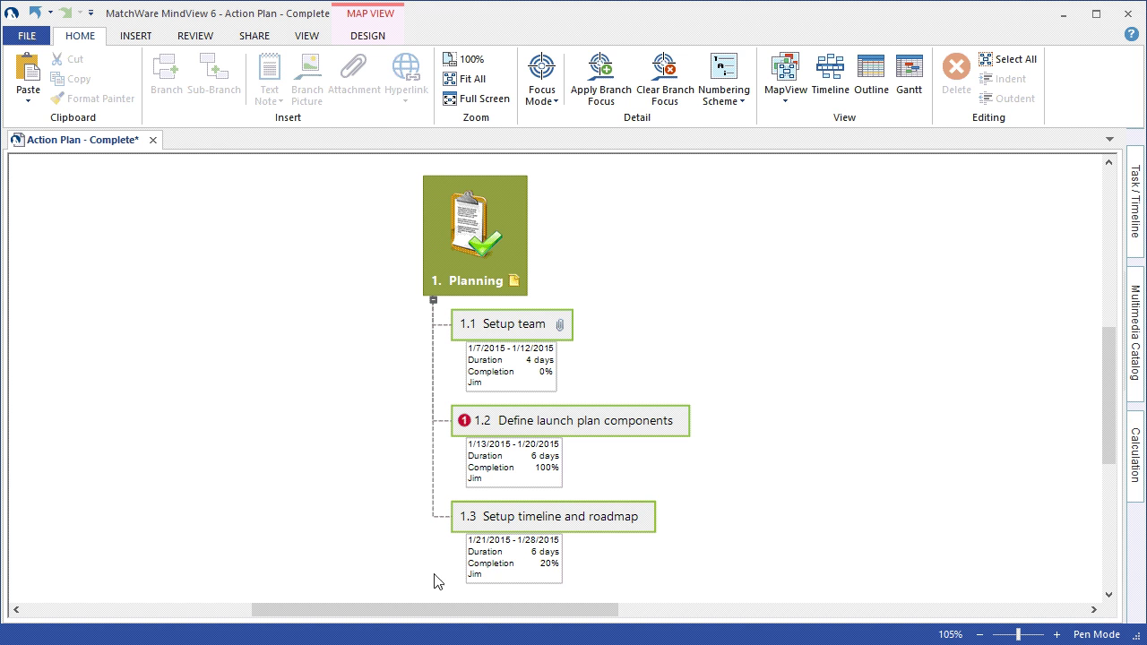
- Add Completion and Start/End time branch data to Planning, showing 45% and 1/7/2015 - 1/28/2015
{"action": "left_click", "coordinate": [492, 238]}
{"action": "right_click", "coordinate": [492, 238]}
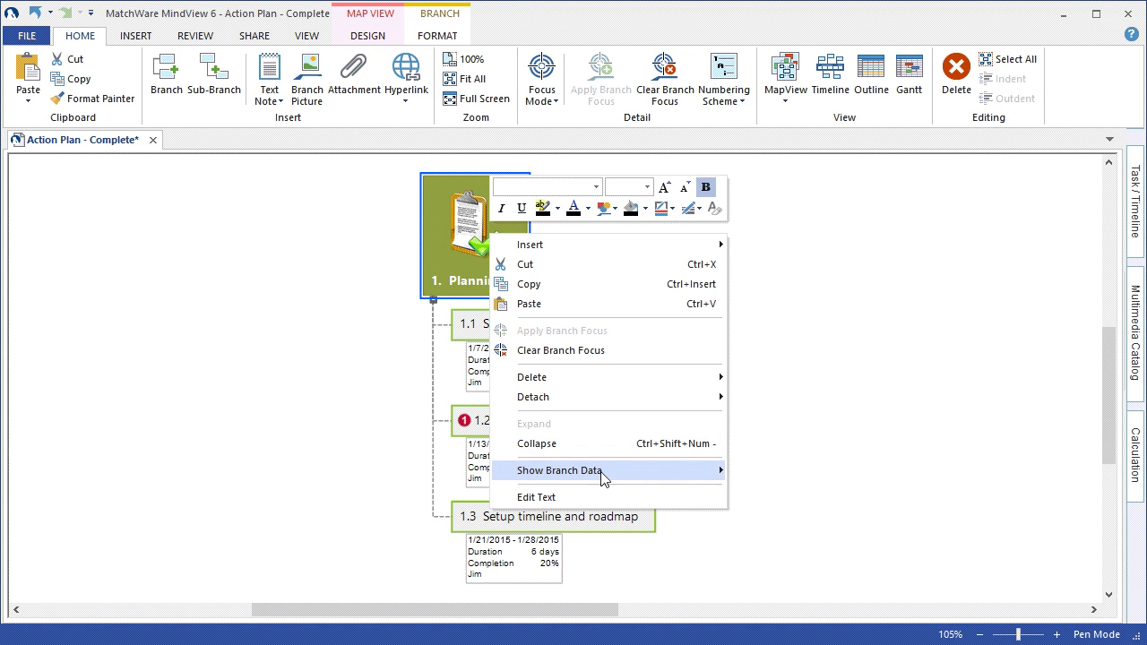
{"action": "mouse_move", "coordinate": [678, 479]}
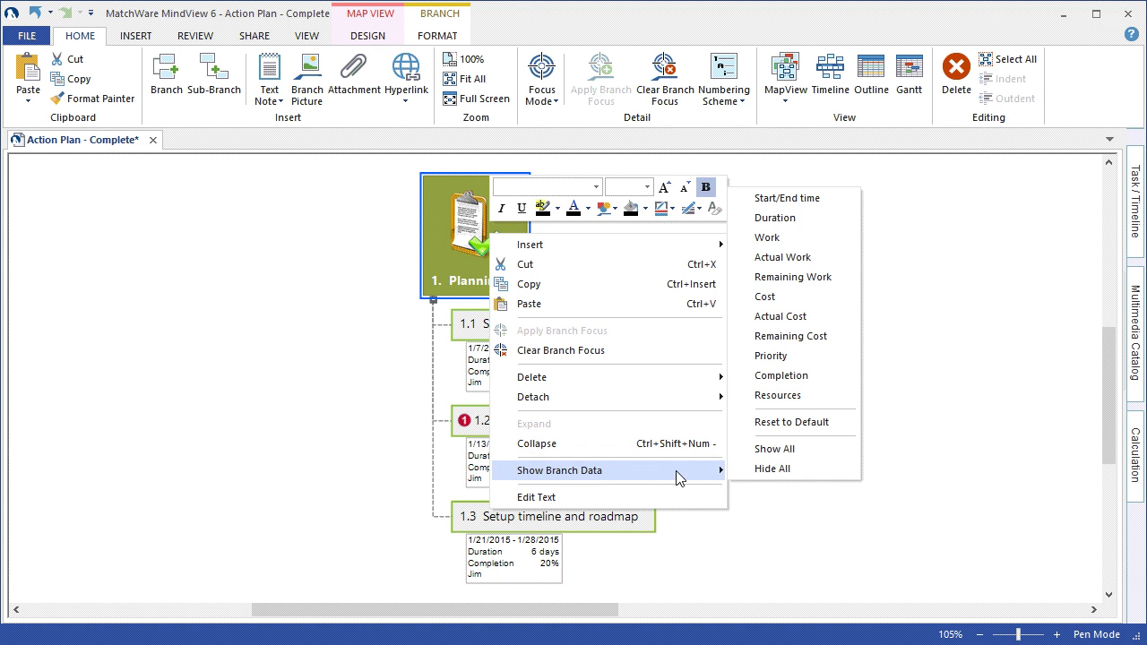
{"action": "left_click", "coordinate": [798, 377]}
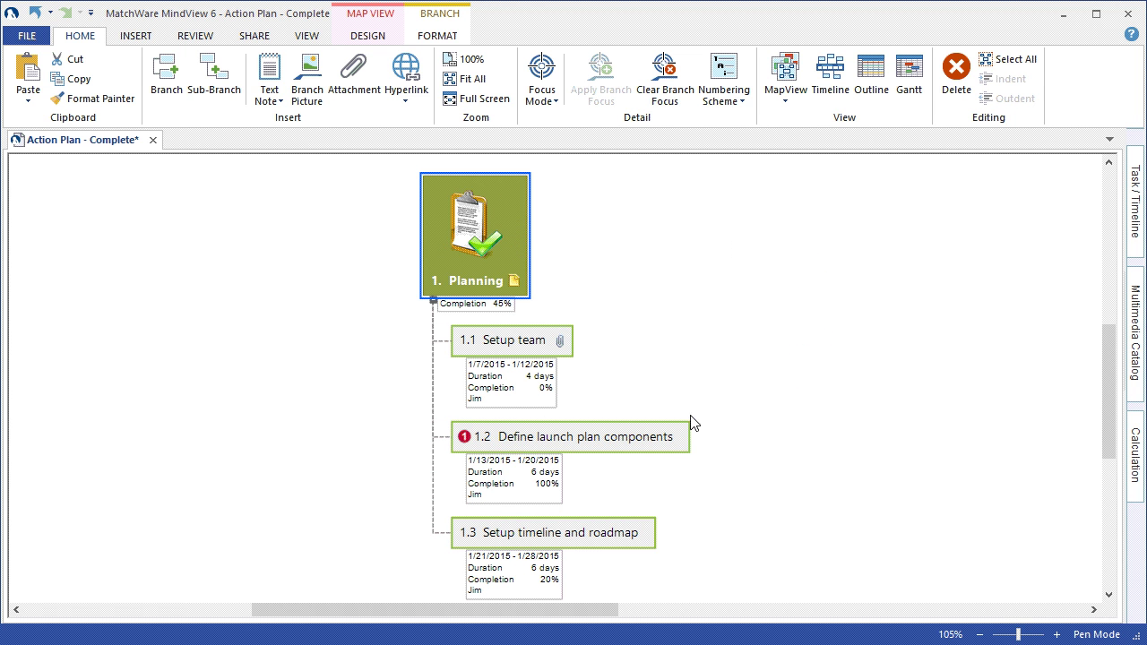
{"action": "right_click", "coordinate": [492, 258]}
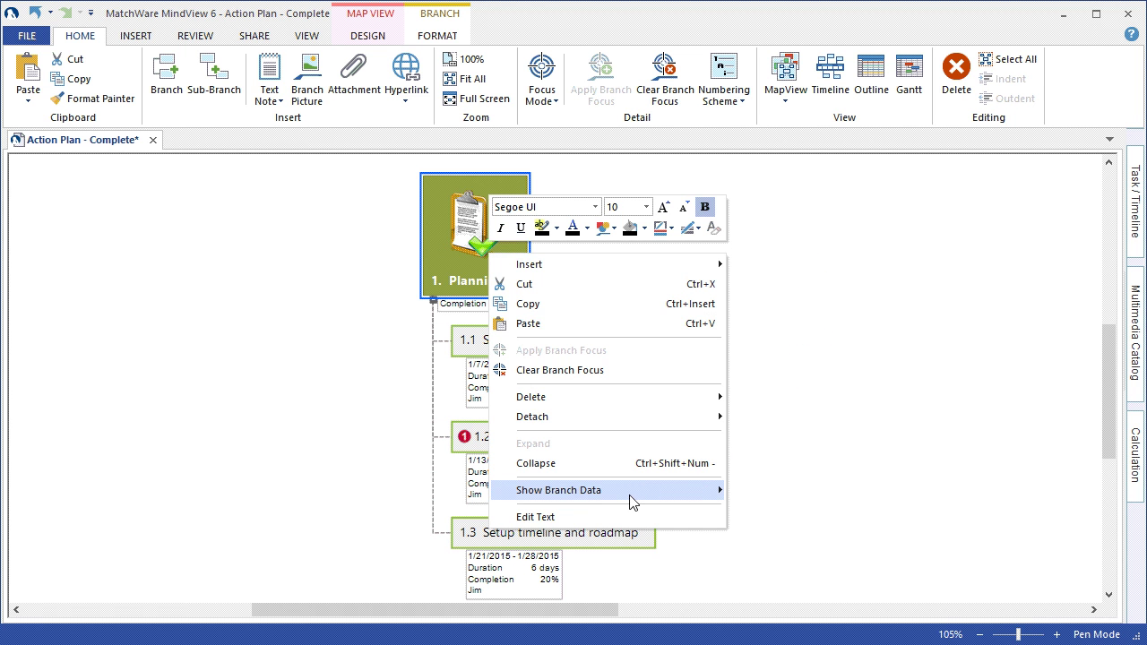
{"action": "mouse_move", "coordinate": [627, 490]}
{"action": "left_click", "coordinate": [846, 221]}
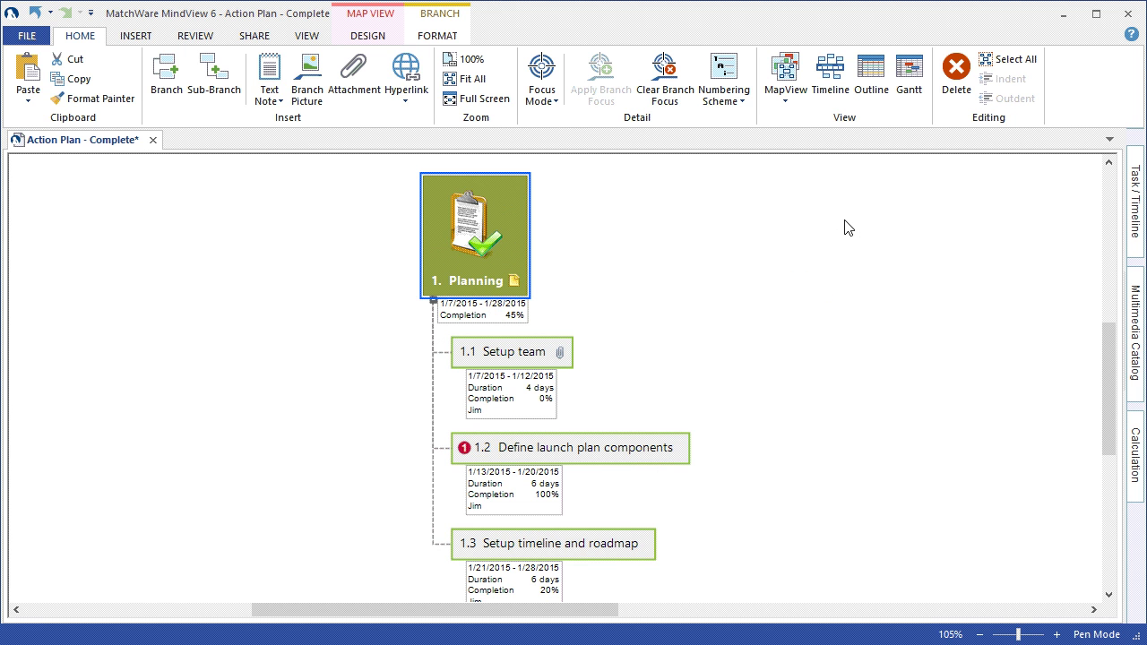
{"action": "left_click", "coordinate": [778, 313]}
{"action": "scroll", "coordinate": [778, 313], "scroll_direction": "down", "scroll_amount": 1}
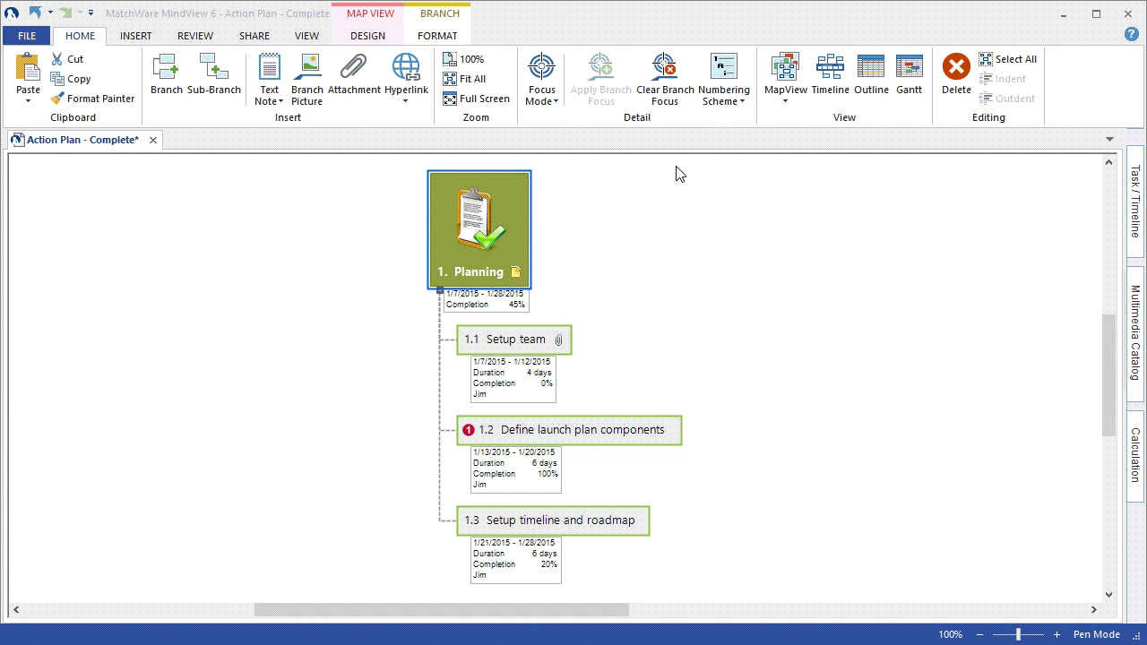
{"action": "left_click", "coordinate": [666, 81]}
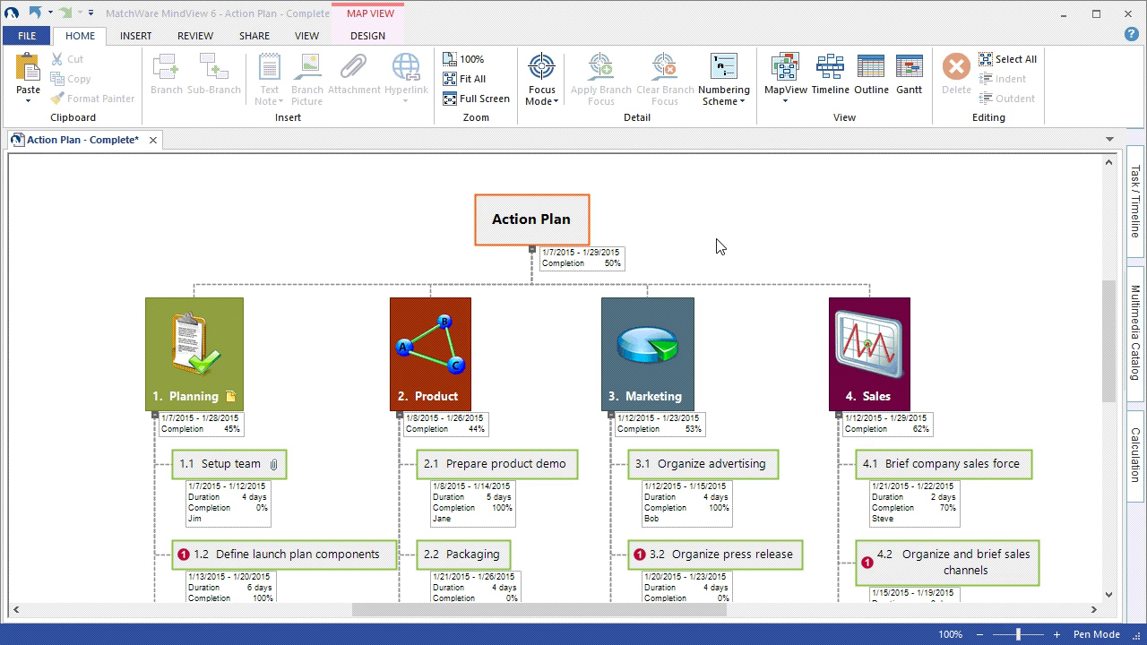
{"action": "scroll", "coordinate": [838, 260], "scroll_direction": "down", "scroll_amount": 3}
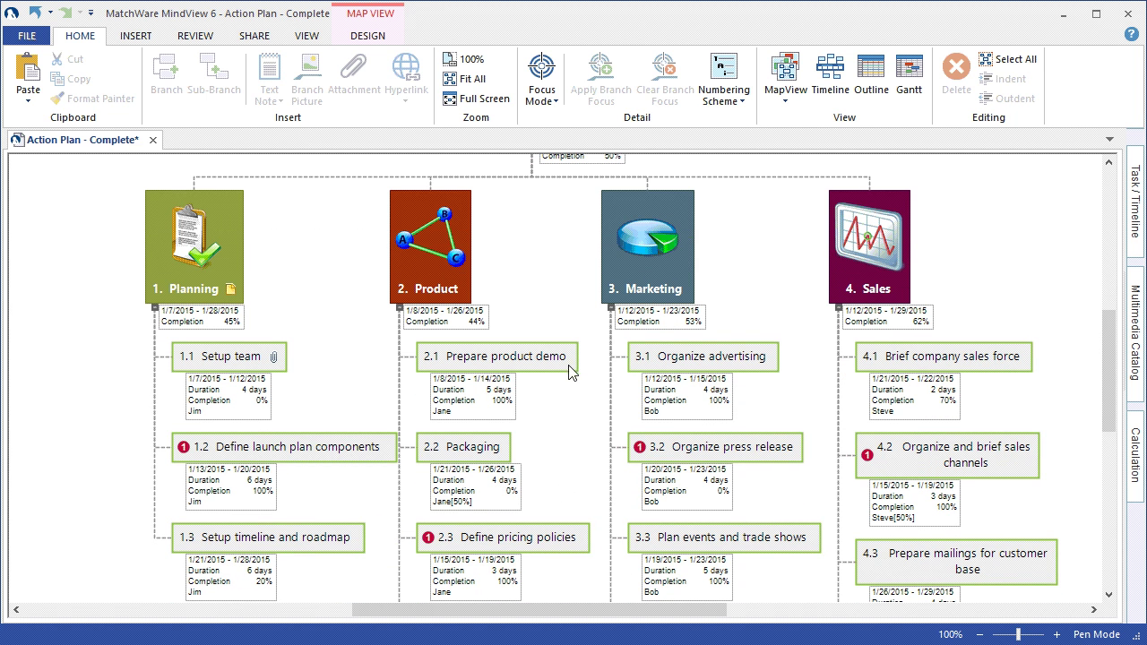
{"action": "scroll", "coordinate": [565, 363], "scroll_direction": "up", "scroll_amount": 3}
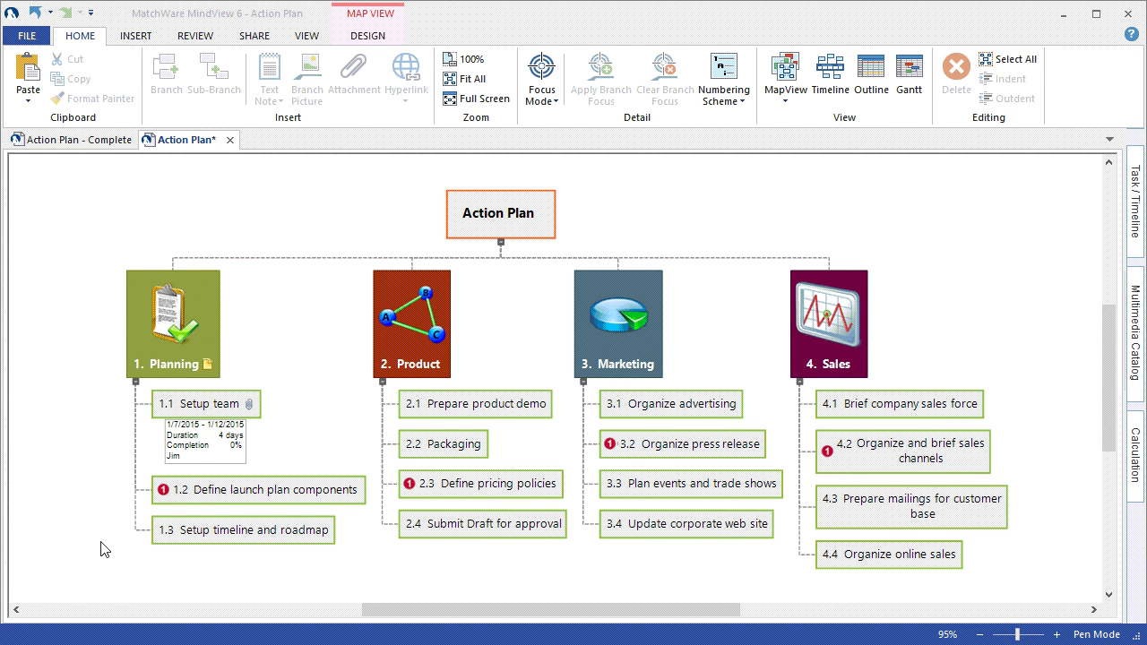
- Switch the Action Plan map to Gantt view and review the available task-table columns
{"action": "left_click", "coordinate": [307, 36]}
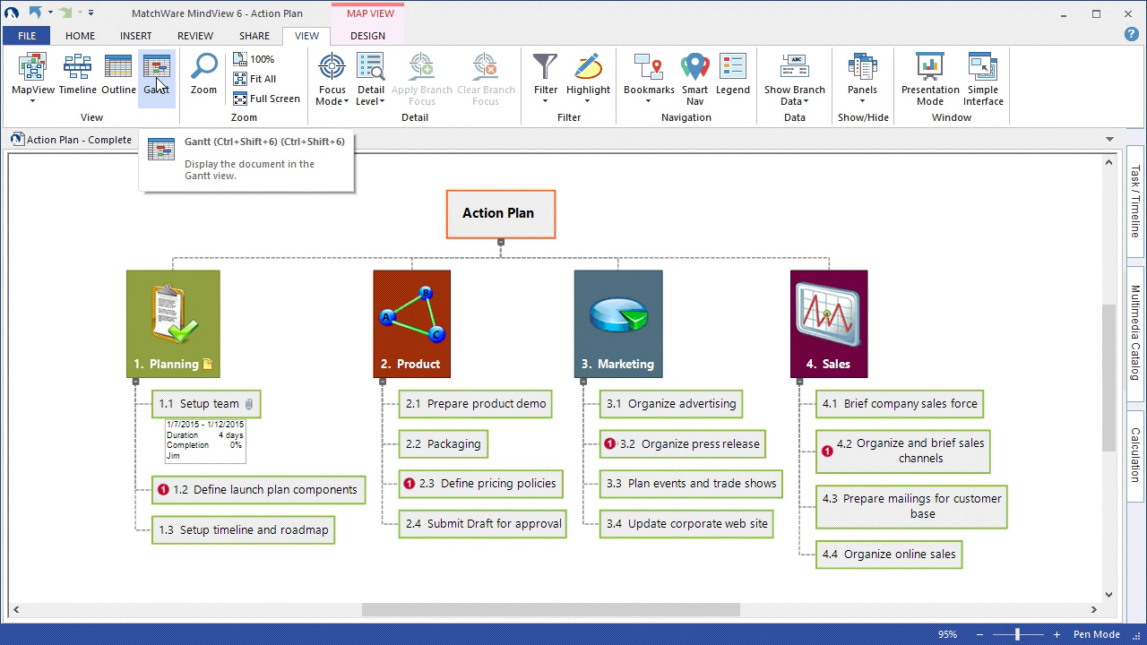
{"action": "left_click", "coordinate": [156, 83]}
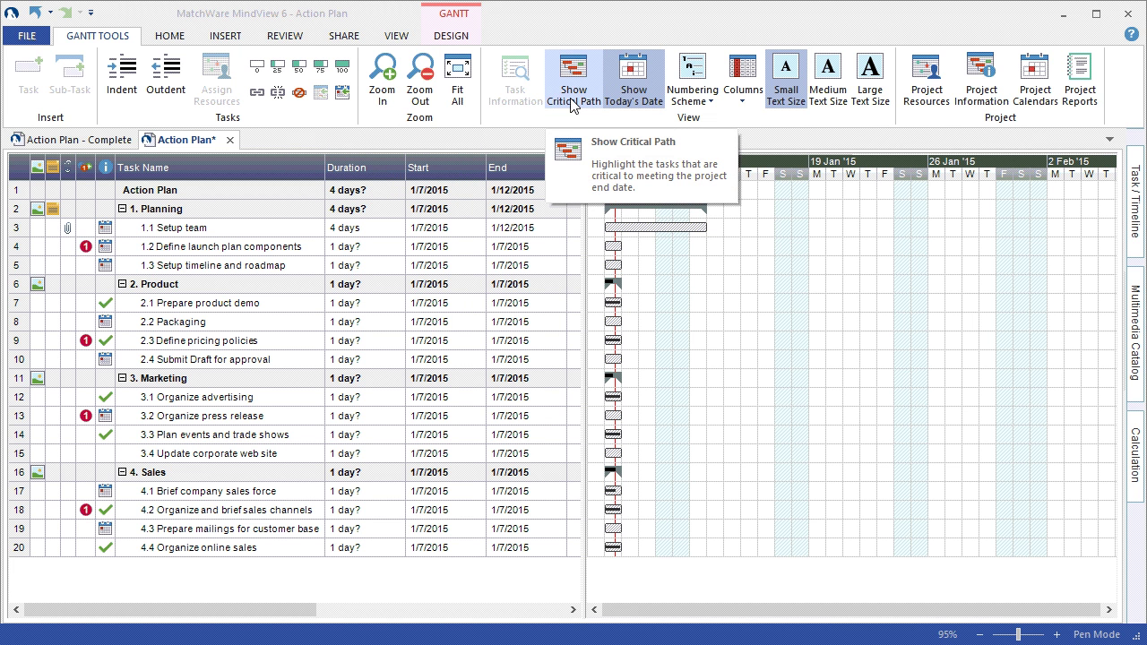
{"action": "left_click", "coordinate": [744, 94]}
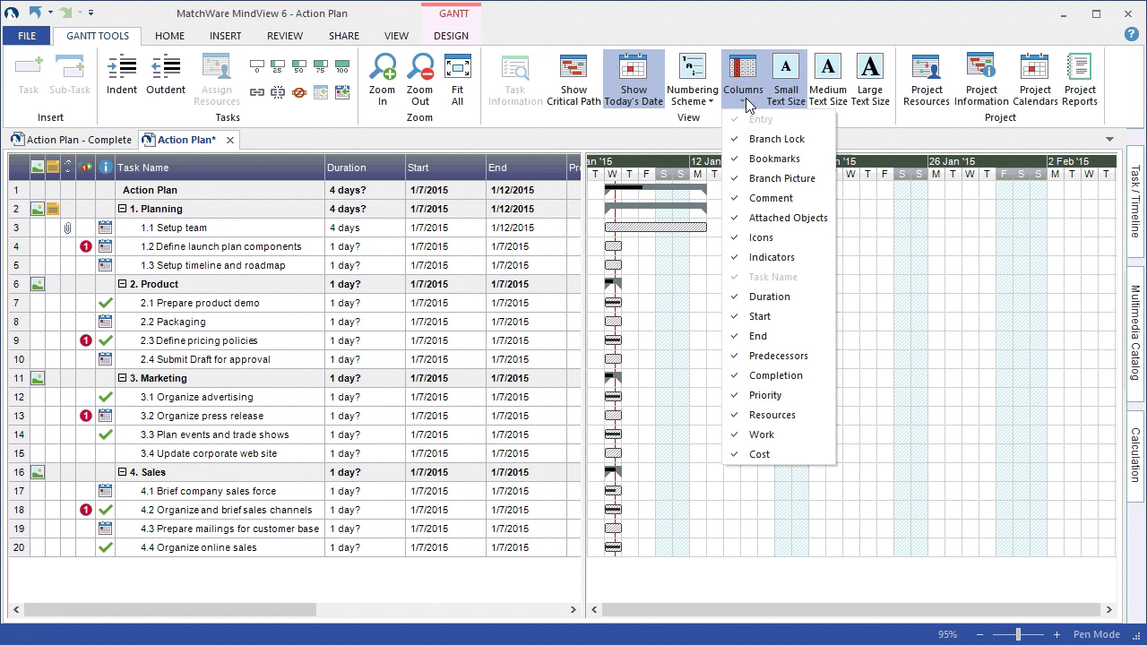
{"action": "left_click", "coordinate": [673, 136]}
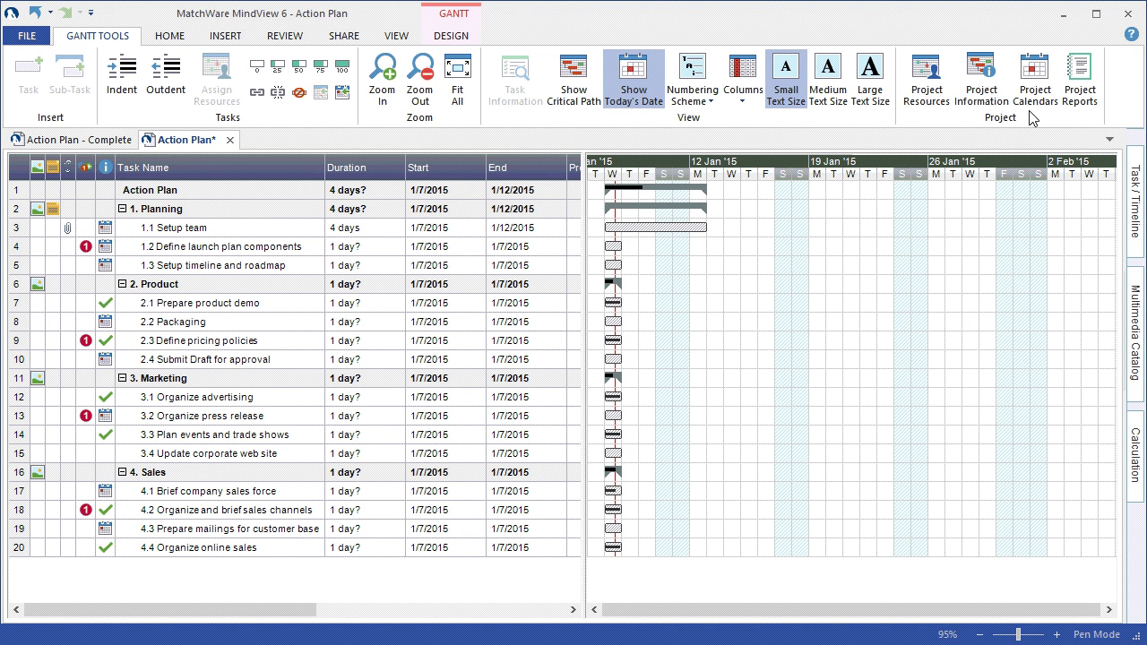
{"action": "left_click", "coordinate": [400, 227]}
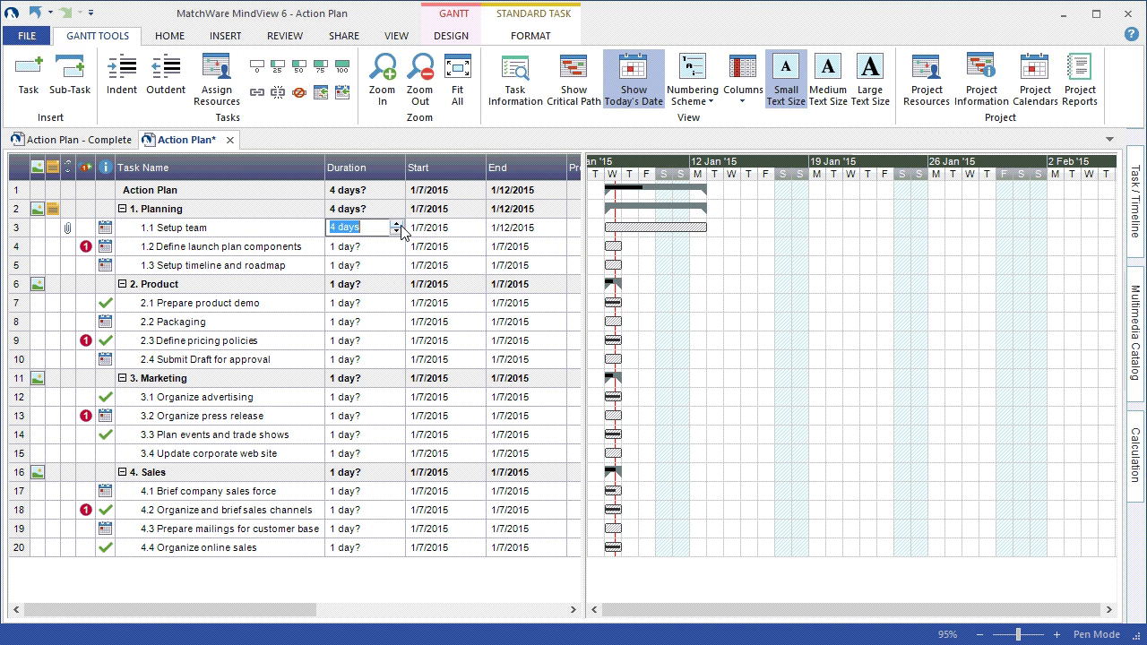
{"action": "left_click", "coordinate": [472, 229]}
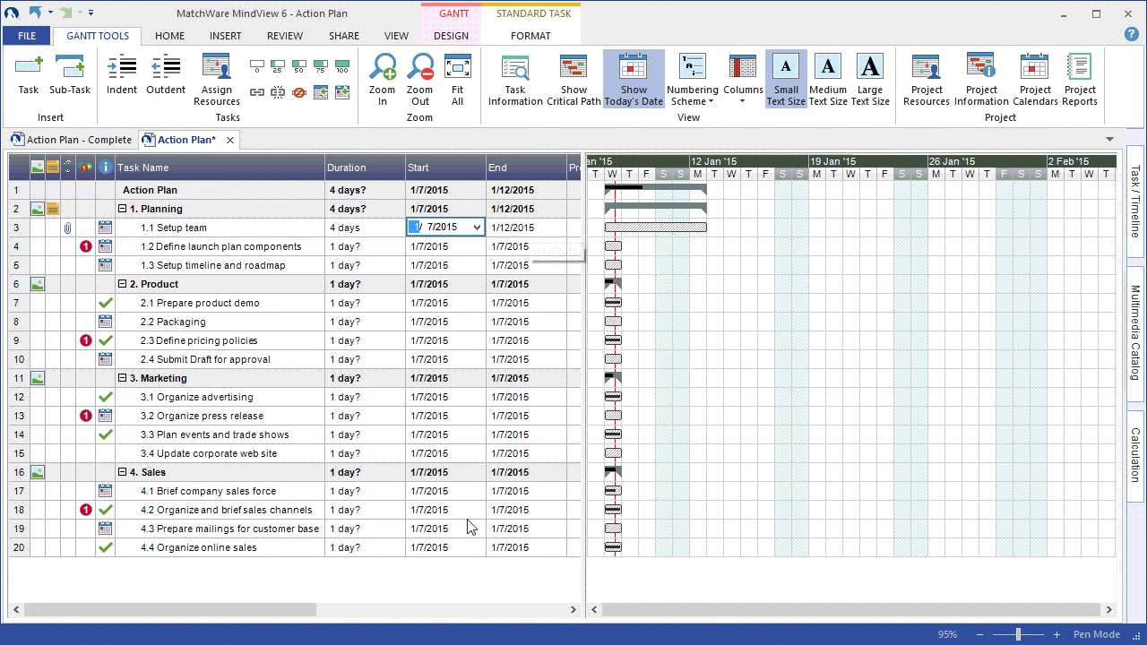
{"action": "left_click_drag", "start_coordinate": [275, 610], "coordinate": [368, 610]}
{"action": "left_click", "coordinate": [328, 230]}
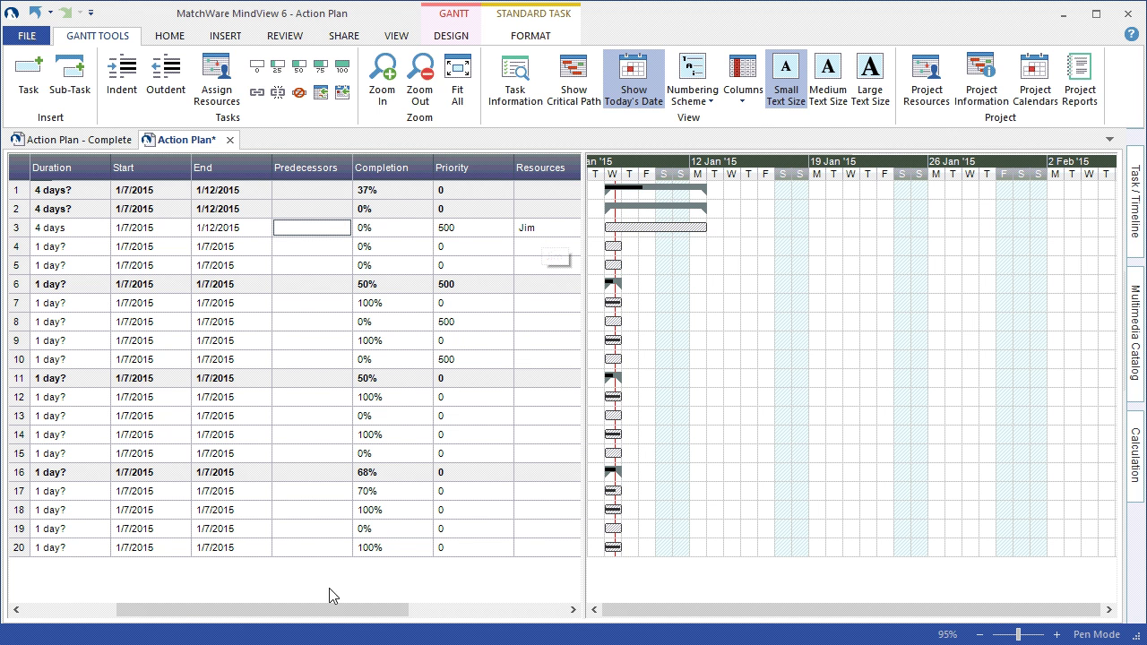
{"action": "left_click_drag", "start_coordinate": [320, 611], "coordinate": [158, 619]}
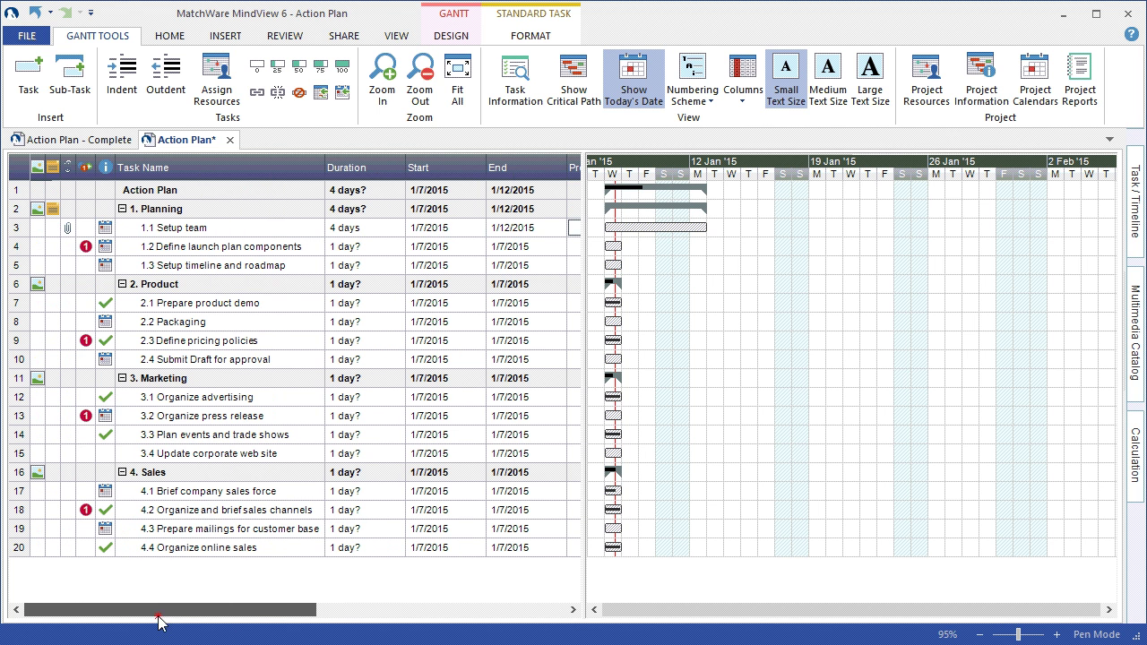
{"action": "left_click", "coordinate": [188, 228]}
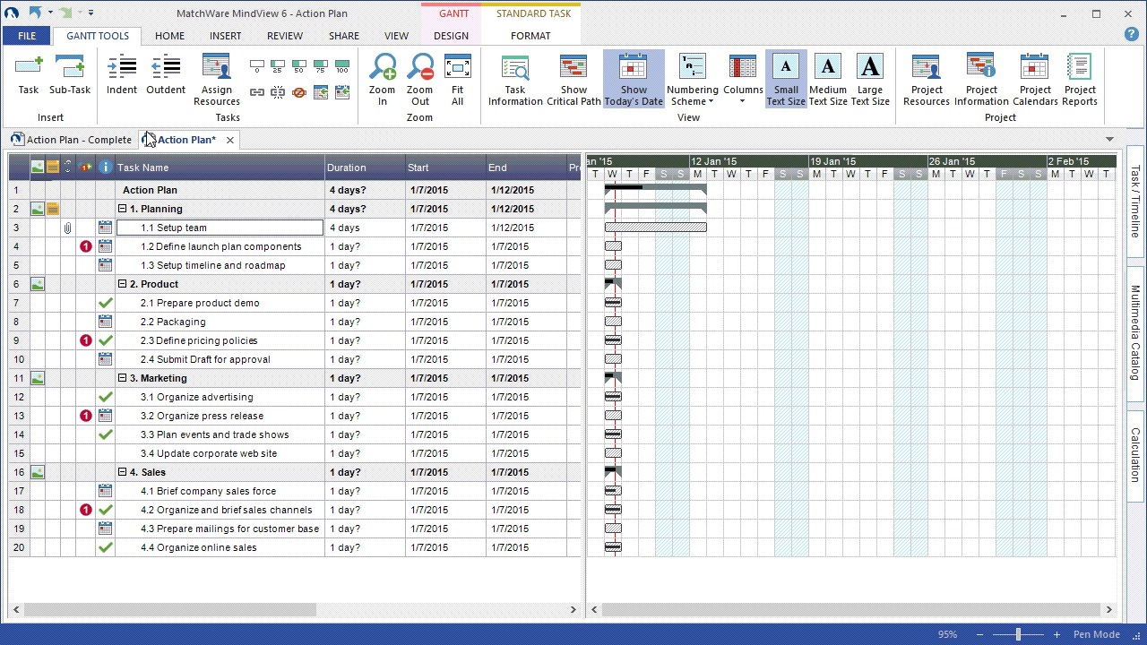
- Open Setup team's Task Information, keeping Start No Earlier Than and Fixed Units, then view Predecessors
{"action": "left_click", "coordinate": [528, 87]}
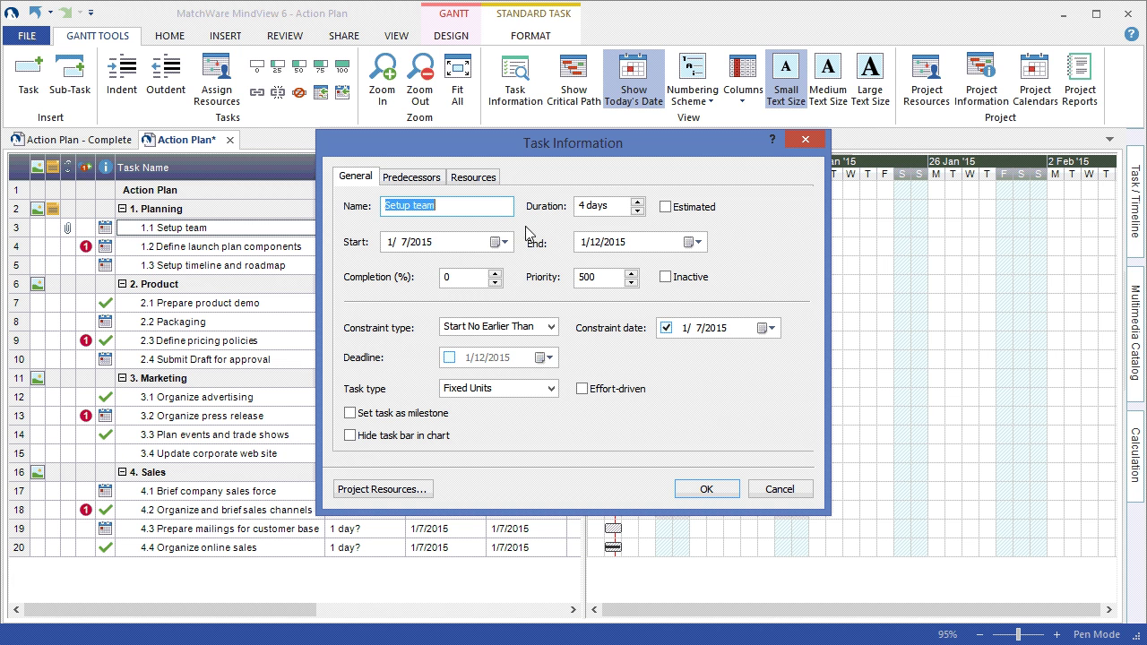
{"action": "left_click", "coordinate": [552, 328]}
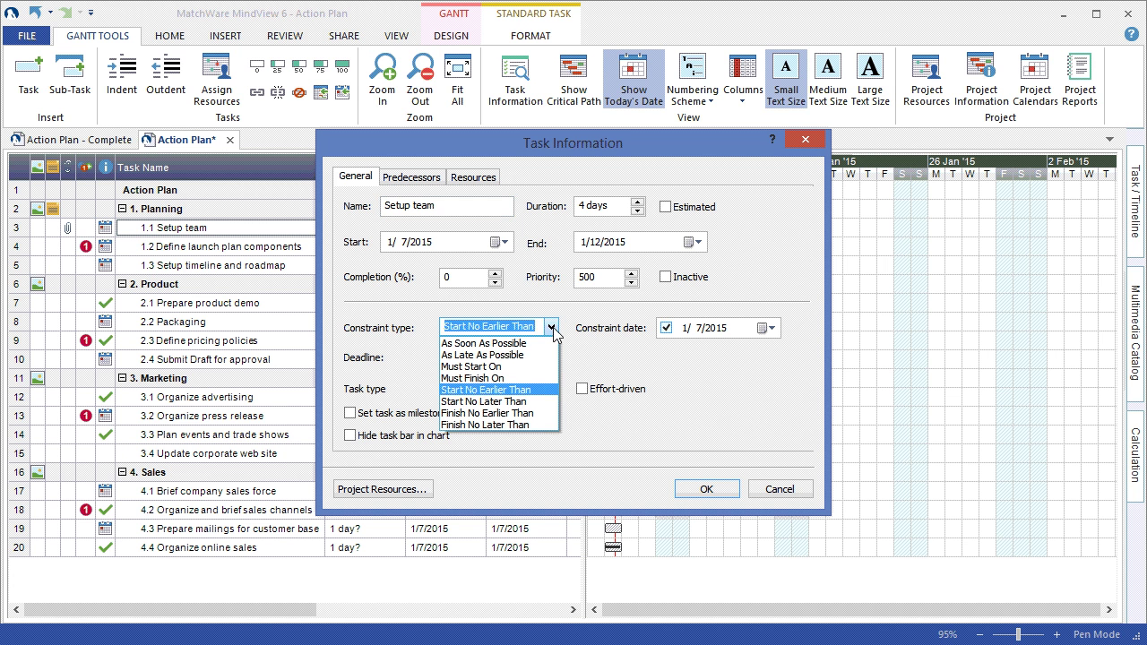
{"action": "left_click", "coordinate": [577, 345]}
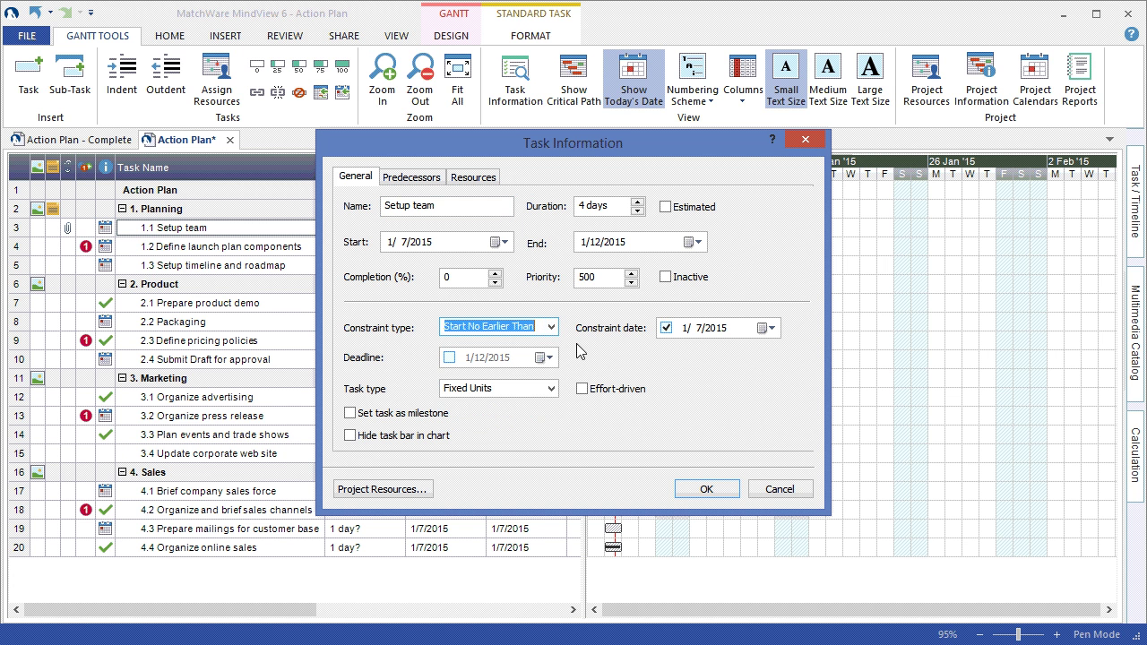
{"action": "left_click", "coordinate": [552, 389]}
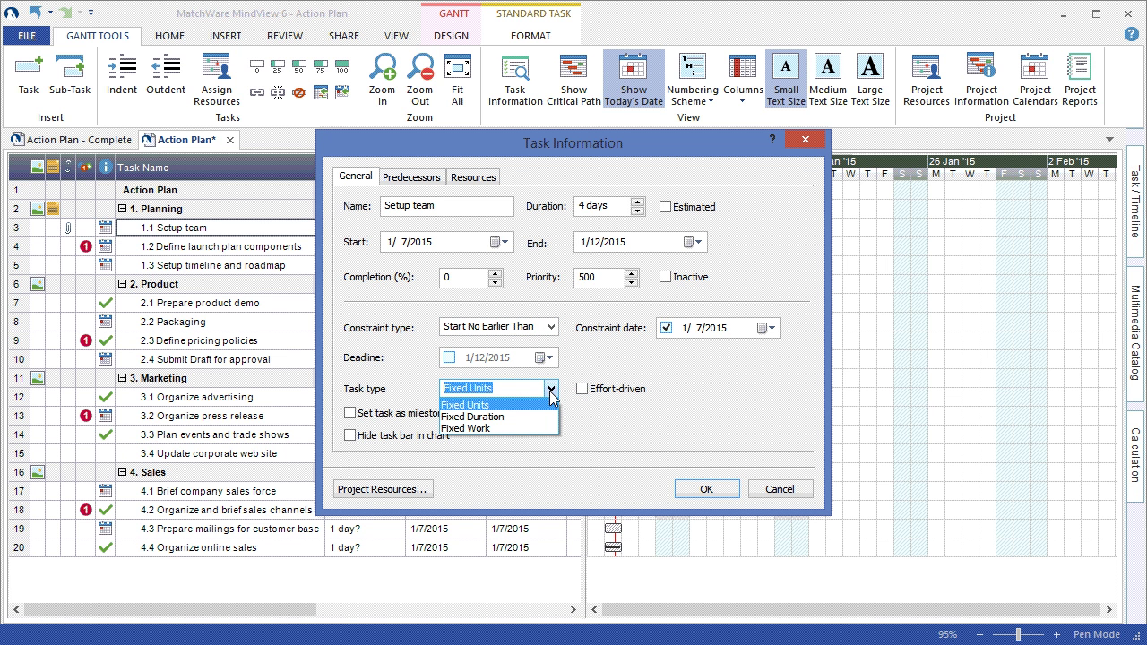
{"action": "left_click", "coordinate": [597, 409]}
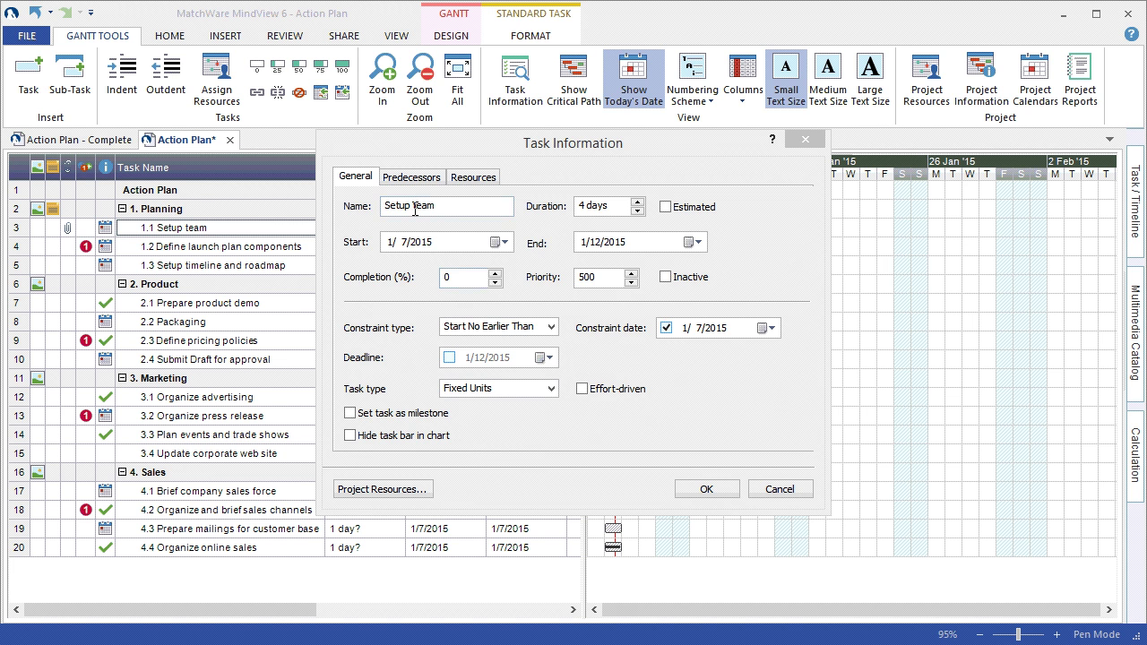
{"action": "left_click", "coordinate": [411, 178]}
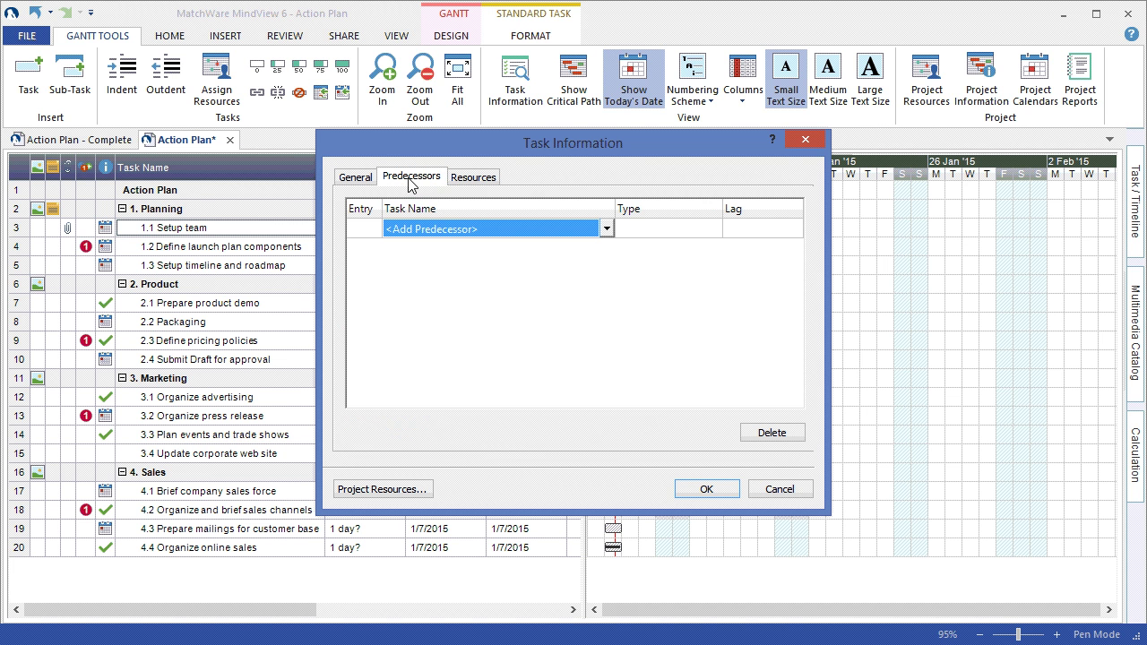
- Set '4 - Define launch plan components' as Setup team's Finish to Start predecessor
{"action": "left_click", "coordinate": [606, 229]}
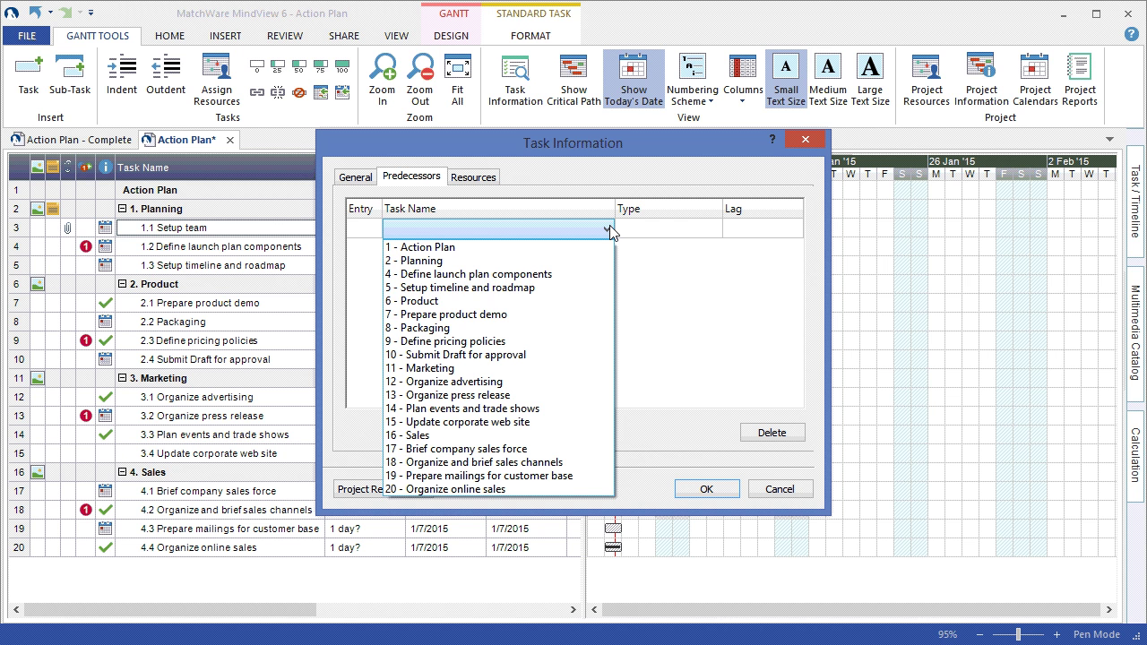
{"action": "left_click", "coordinate": [549, 274]}
{"action": "left_click", "coordinate": [715, 231]}
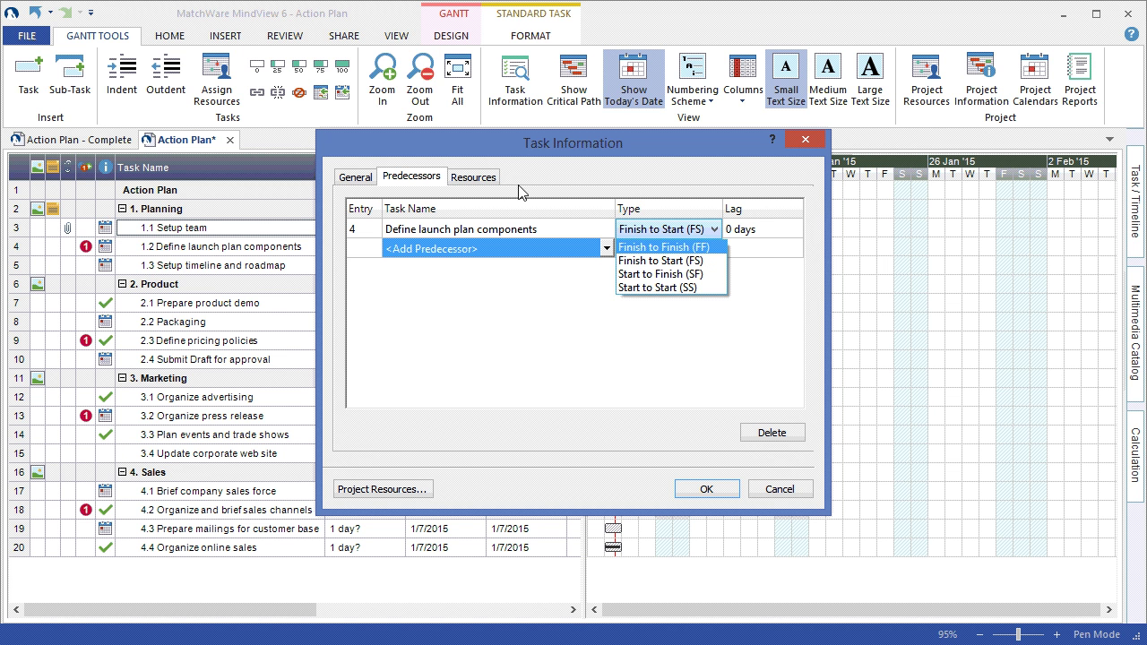
{"action": "left_click", "coordinate": [492, 178]}
- Review Setup team's resources without adding any and confirm the task changes
{"action": "left_click", "coordinate": [492, 179]}
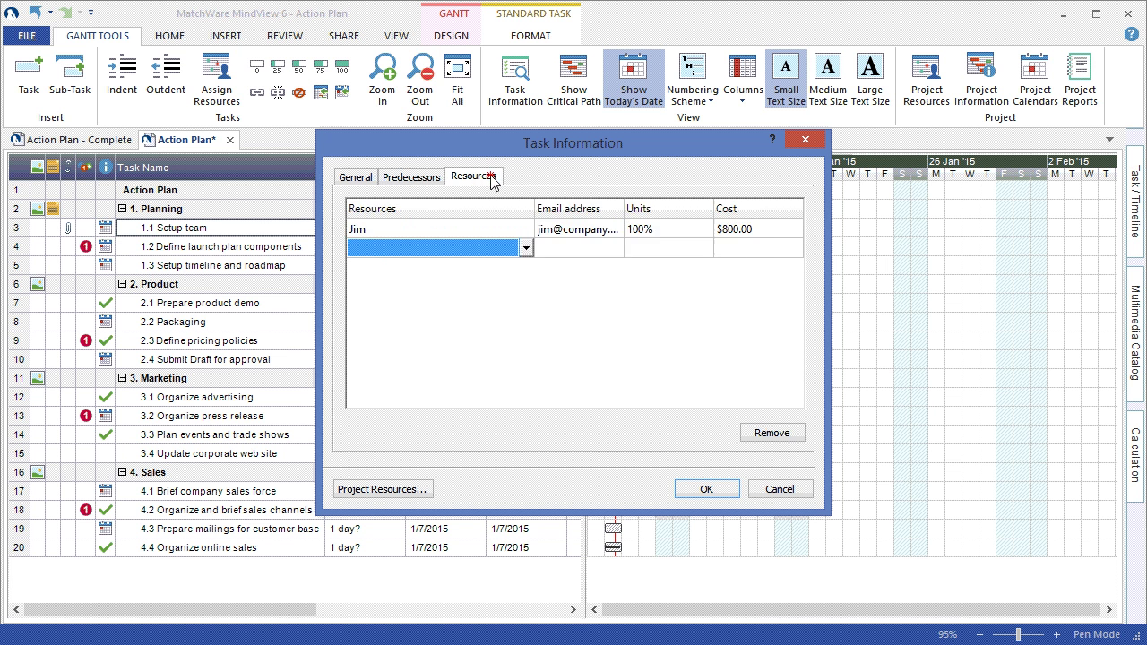
{"action": "left_click", "coordinate": [527, 250]}
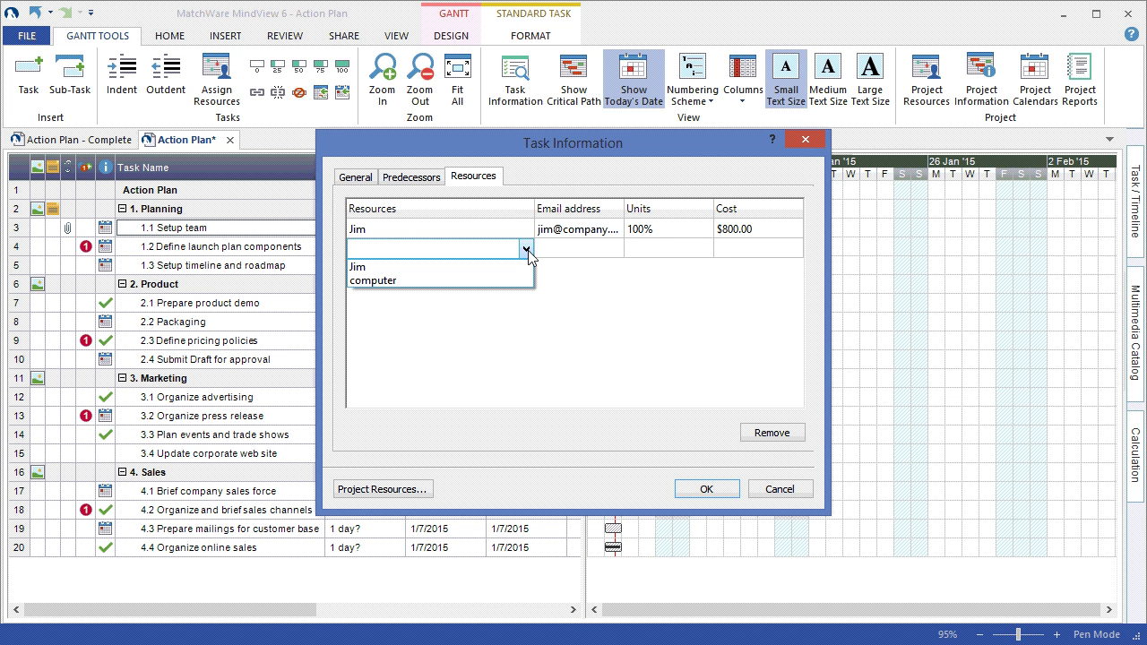
{"action": "left_click", "coordinate": [589, 462]}
{"action": "left_click", "coordinate": [700, 491]}
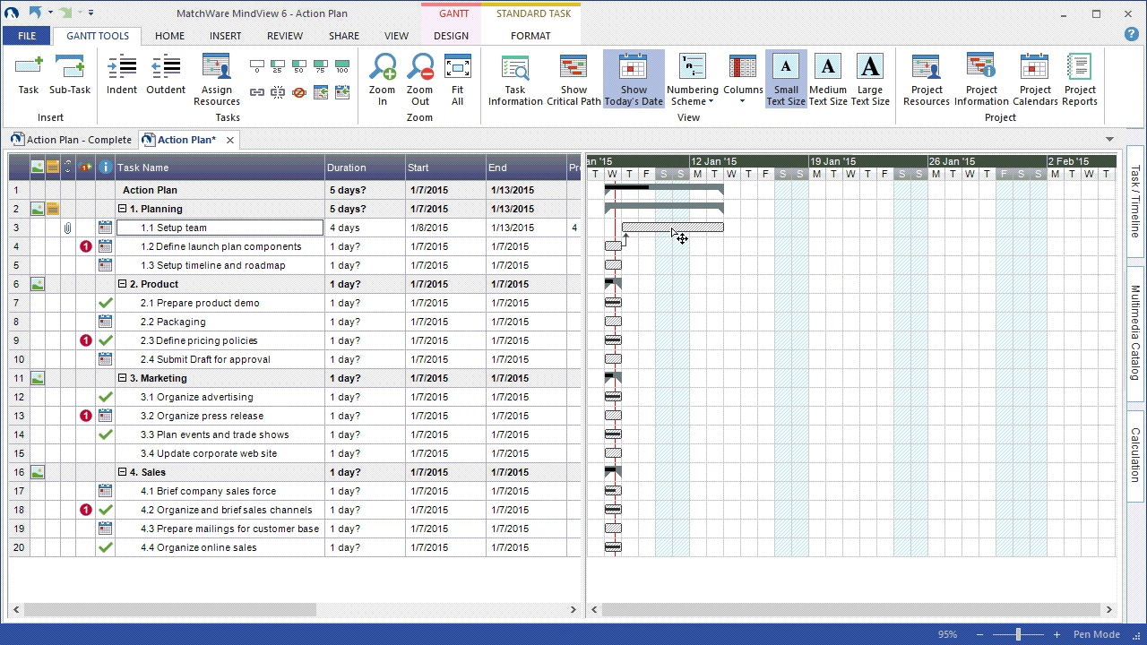
- Link the Gantt bars: Setup team to Setup timeline and roadmap, then on to Packaging
{"action": "left_click_drag", "start_coordinate": [682, 238], "coordinate": [615, 265]}
{"action": "left_click_drag", "start_coordinate": [733, 266], "coordinate": [625, 333]}
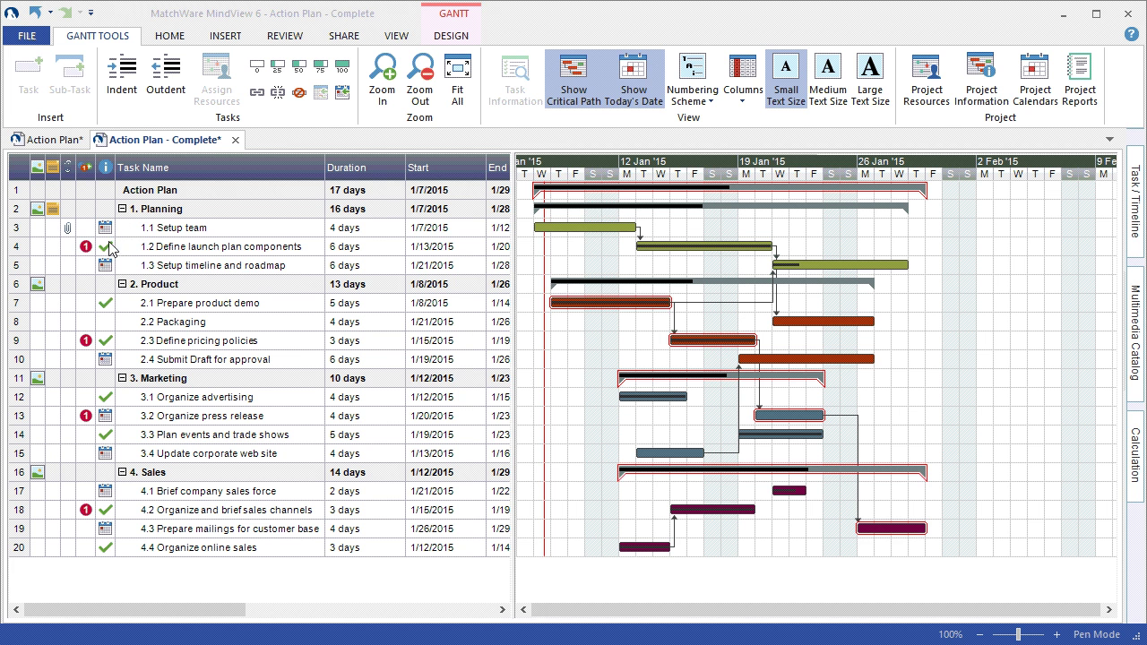
- Extend the Setup timeline and roadmap Gantt bar to 8 days, ending 1/30
{"action": "mouse_move", "coordinate": [107, 254]}
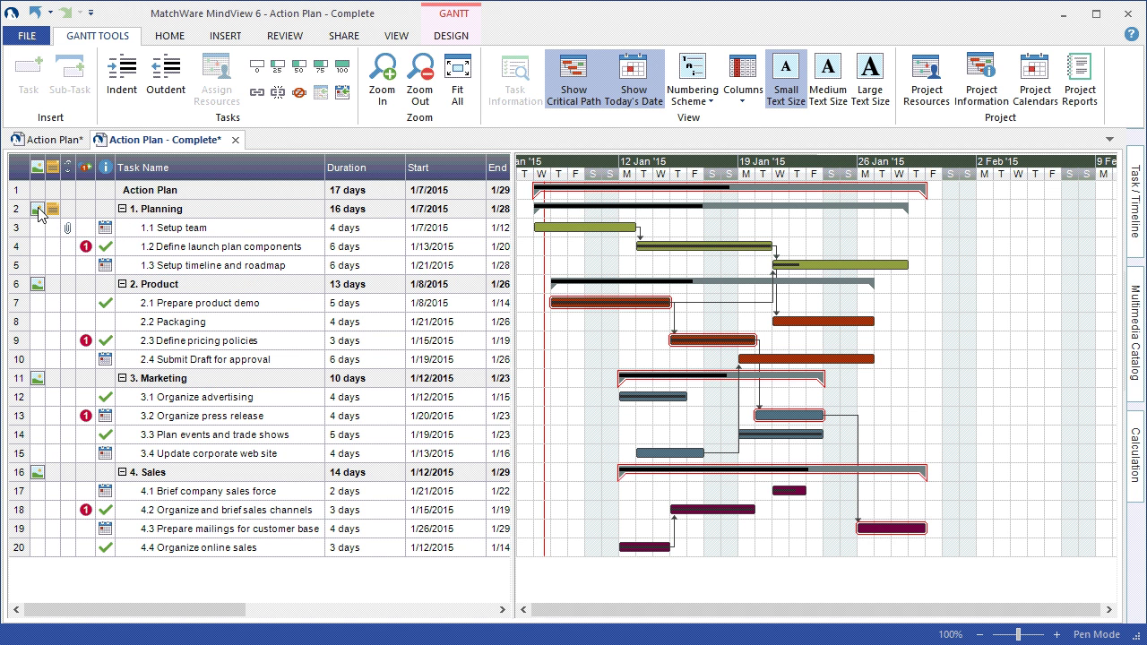
{"action": "mouse_move", "coordinate": [39, 212]}
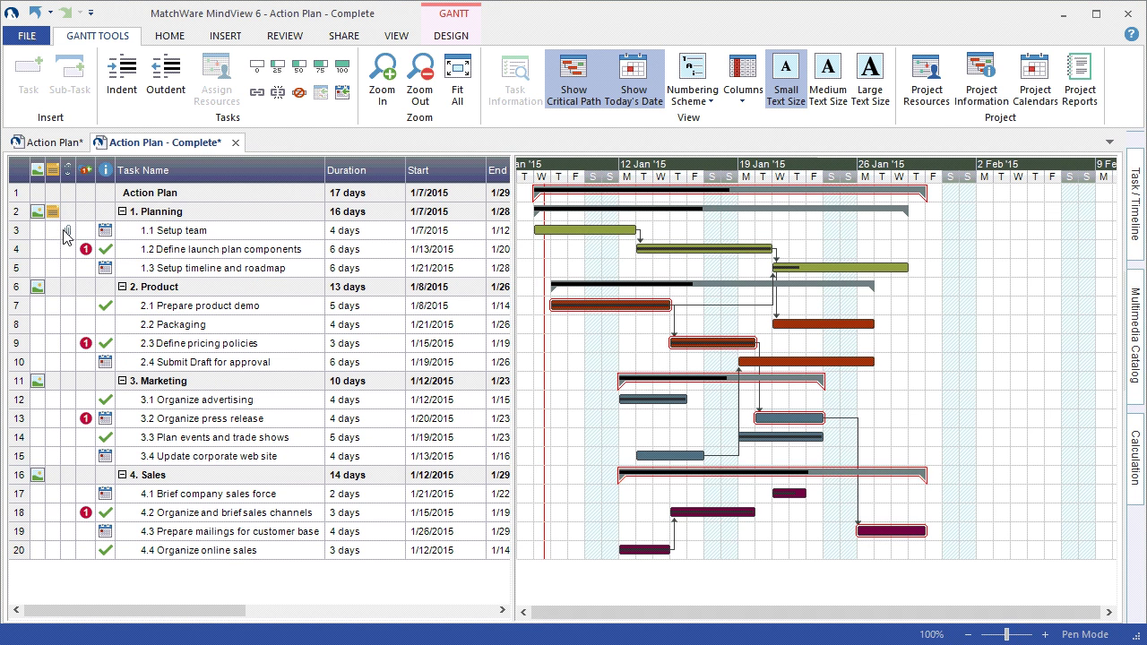
{"action": "mouse_move", "coordinate": [68, 233]}
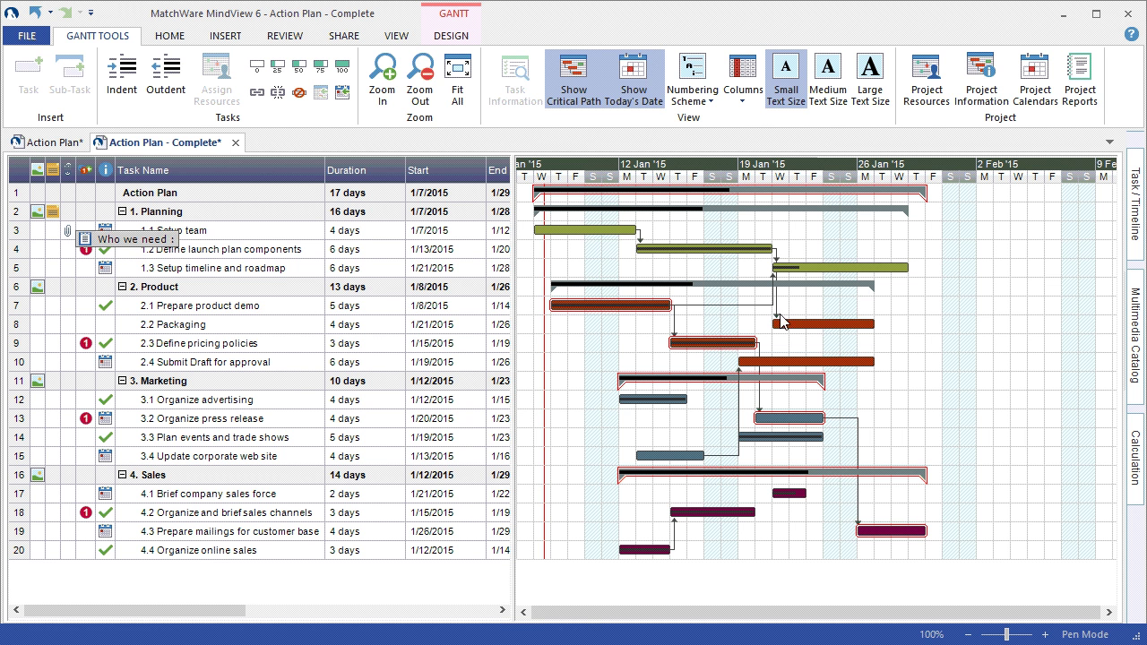
{"action": "left_click_drag", "start_coordinate": [905, 268], "coordinate": [928, 261]}
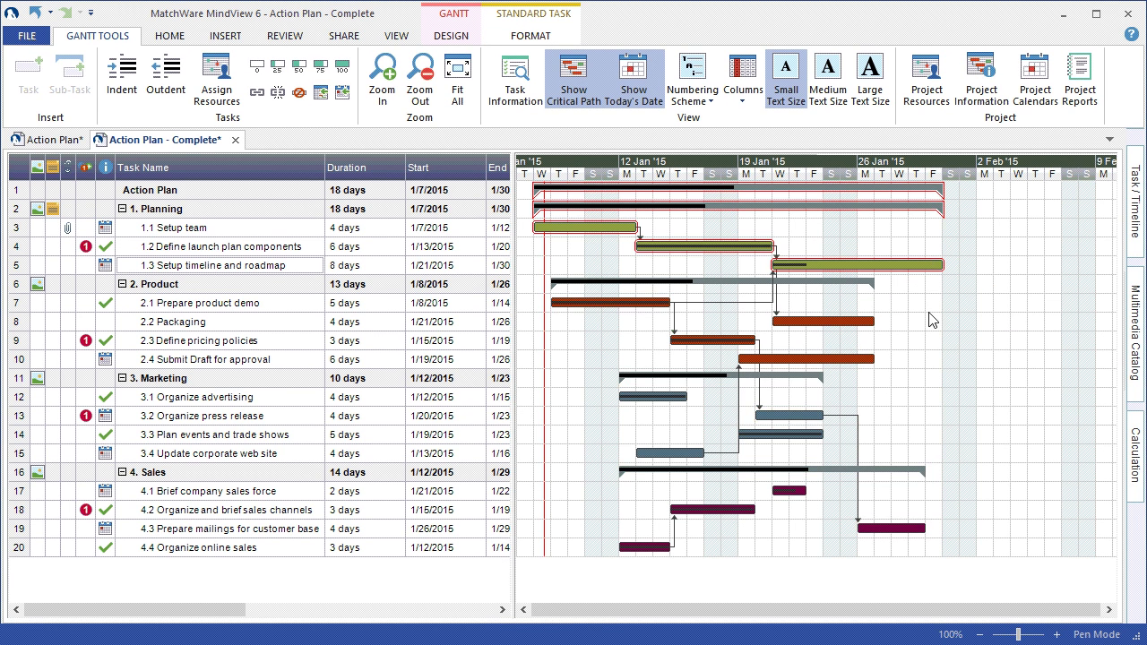
- Toggle the Task Name and Resources bar labels and apply the fourth, blue colour scheme
{"action": "left_click", "coordinate": [453, 36]}
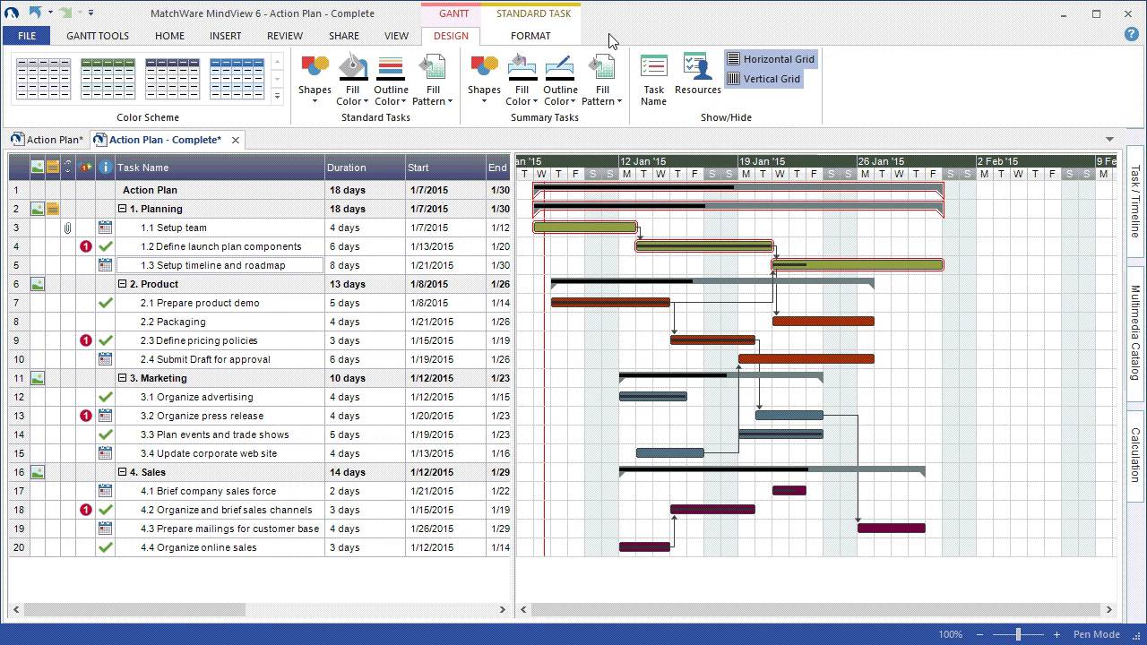
{"action": "left_click", "coordinate": [661, 100]}
{"action": "left_click", "coordinate": [697, 90]}
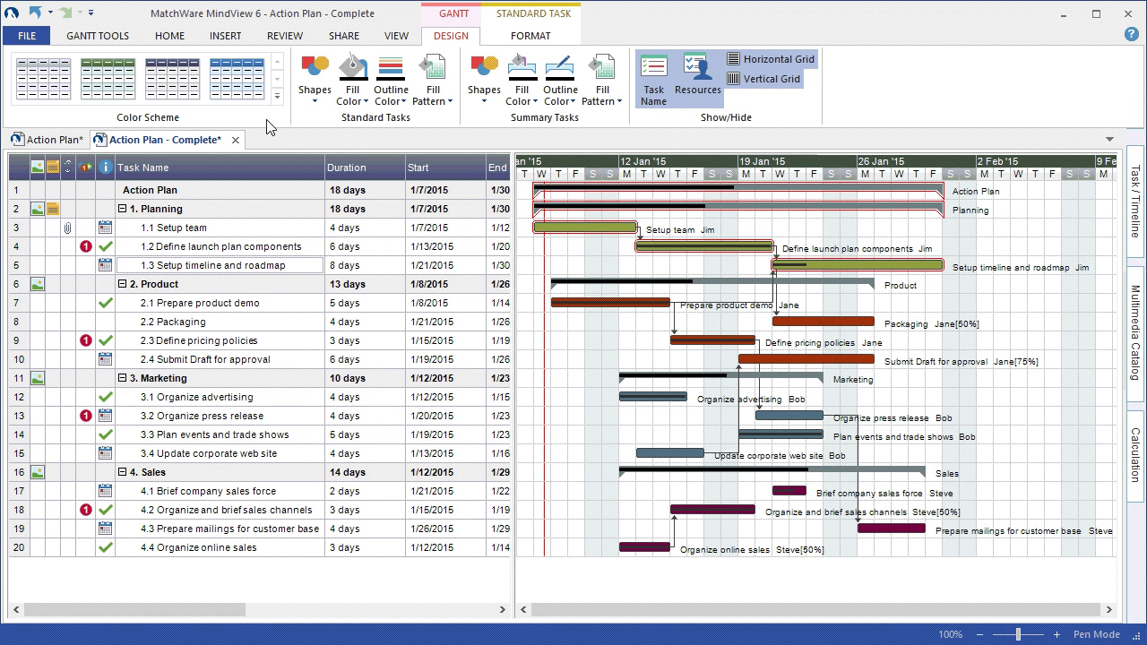
{"action": "left_click", "coordinate": [240, 80]}
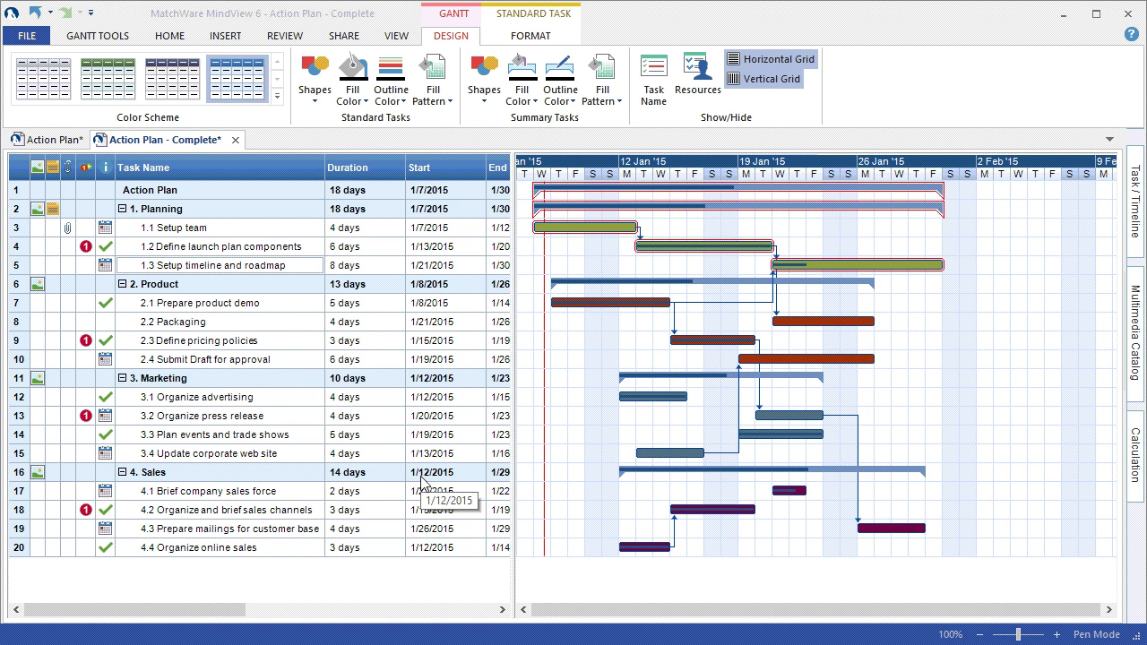
{"action": "left_click", "coordinate": [398, 38]}
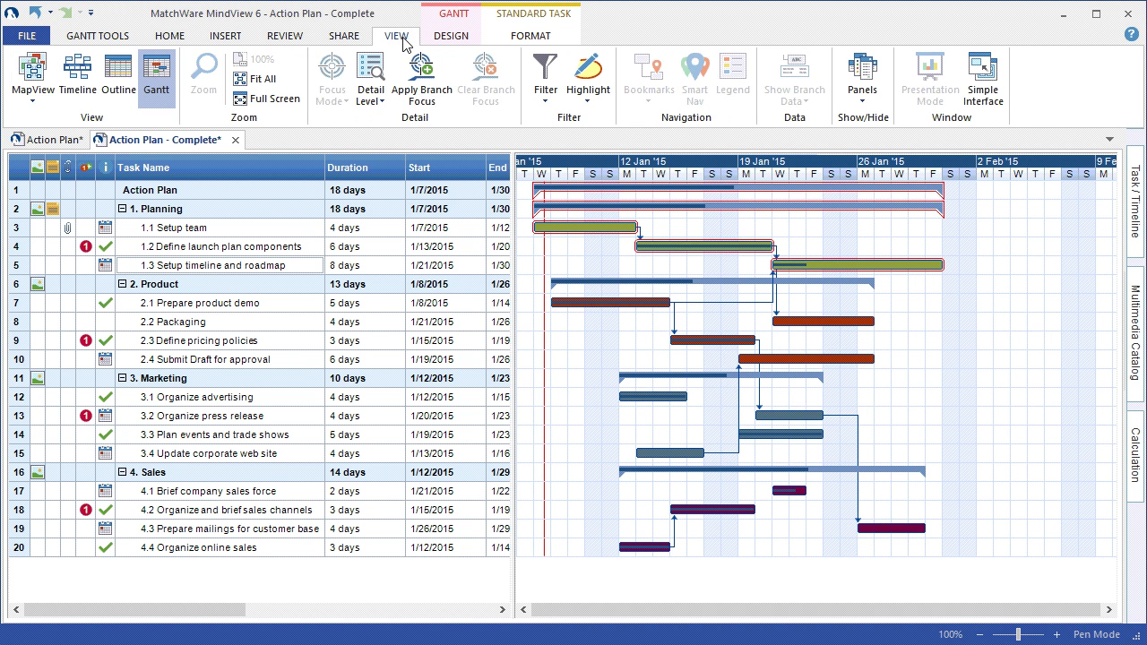
- Switch the project display from the Gantt chart to Timeline view
{"action": "left_click", "coordinate": [81, 90]}
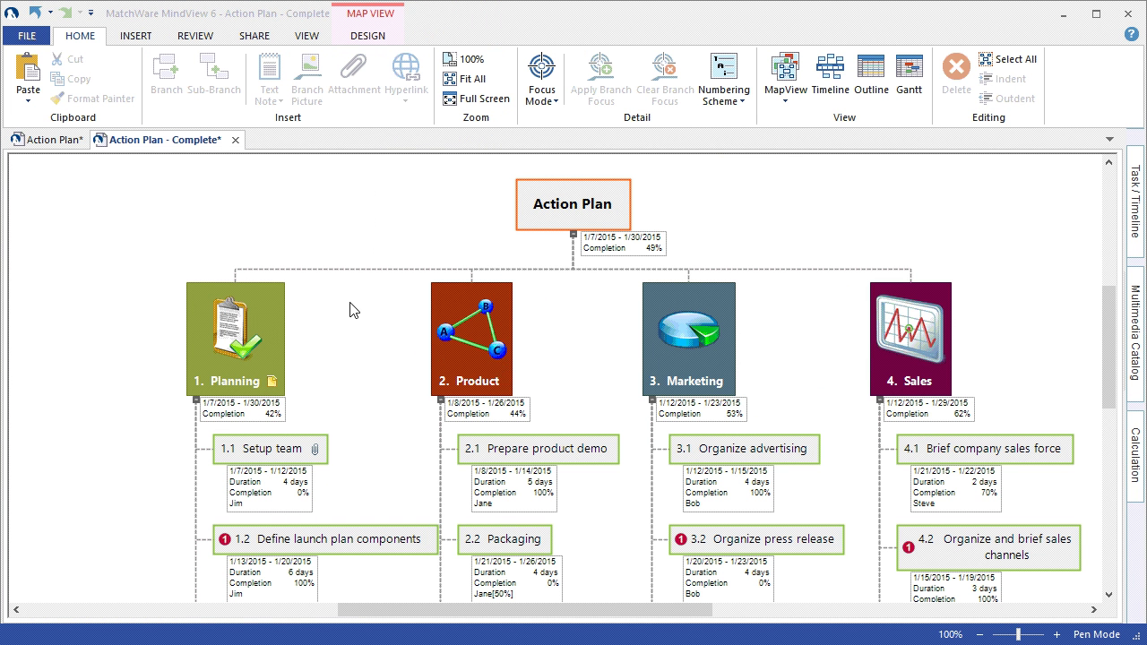
- Go to FILE > Export > Microsoft Word to reach Quick and Advanced Word Export
{"action": "left_click", "coordinate": [43, 36]}
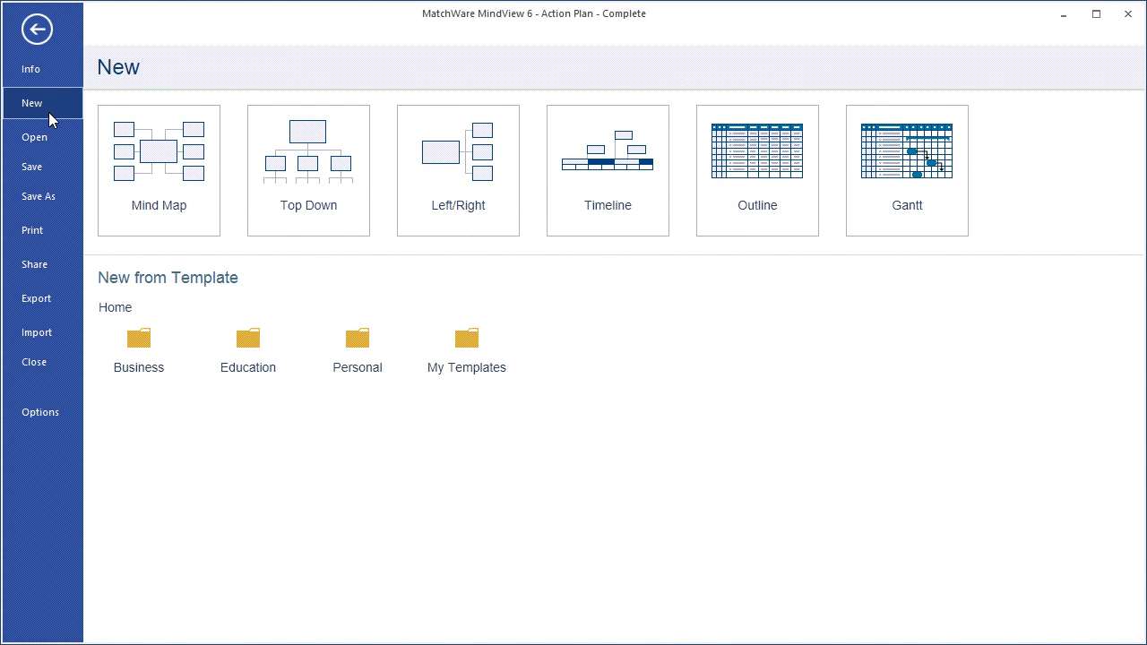
{"action": "left_click", "coordinate": [47, 304]}
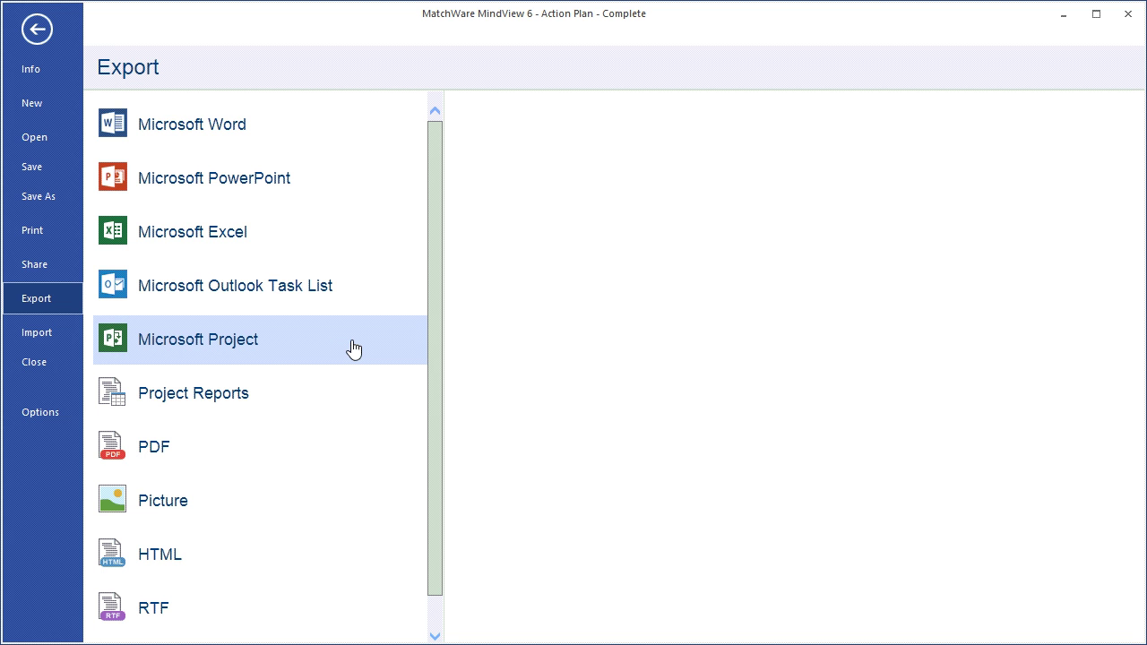
{"action": "left_click", "coordinate": [303, 126]}
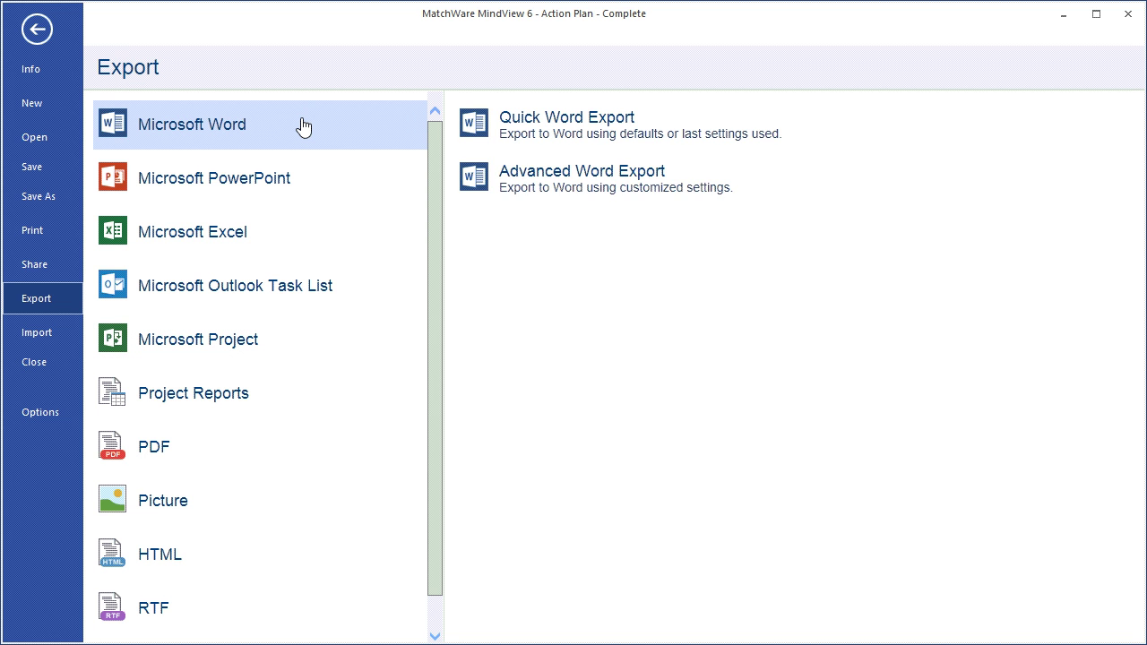
- Run Advanced Word Export with Dates, Priority, Completion and Resources ticked on the General tab
{"action": "left_click", "coordinate": [495, 178]}
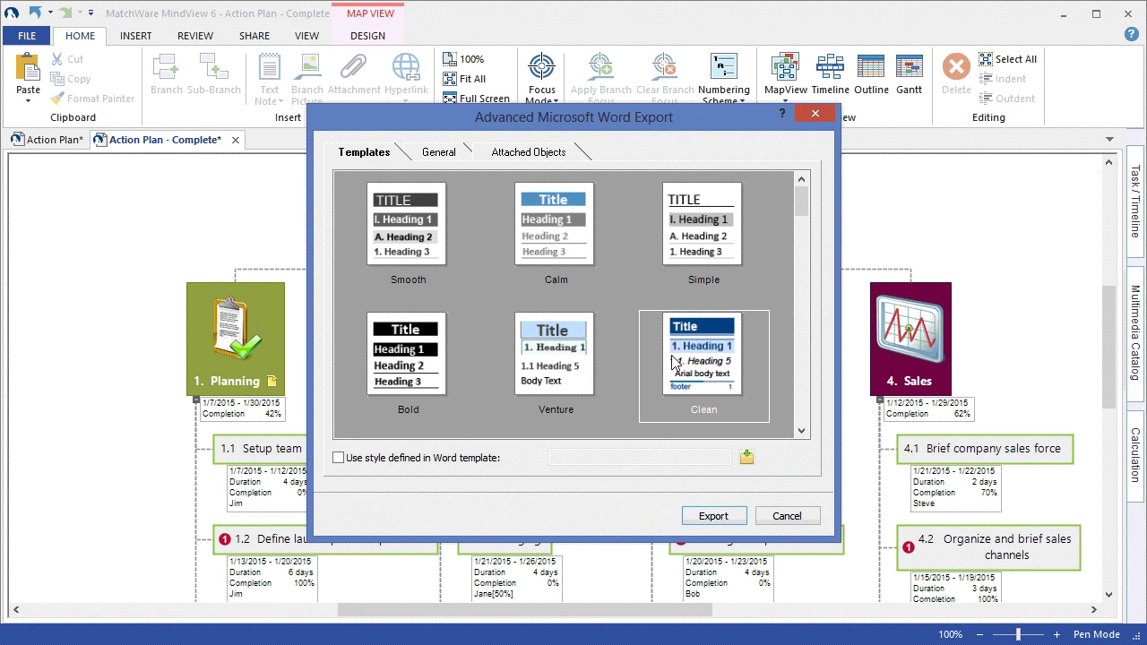
{"action": "left_click", "coordinate": [461, 154]}
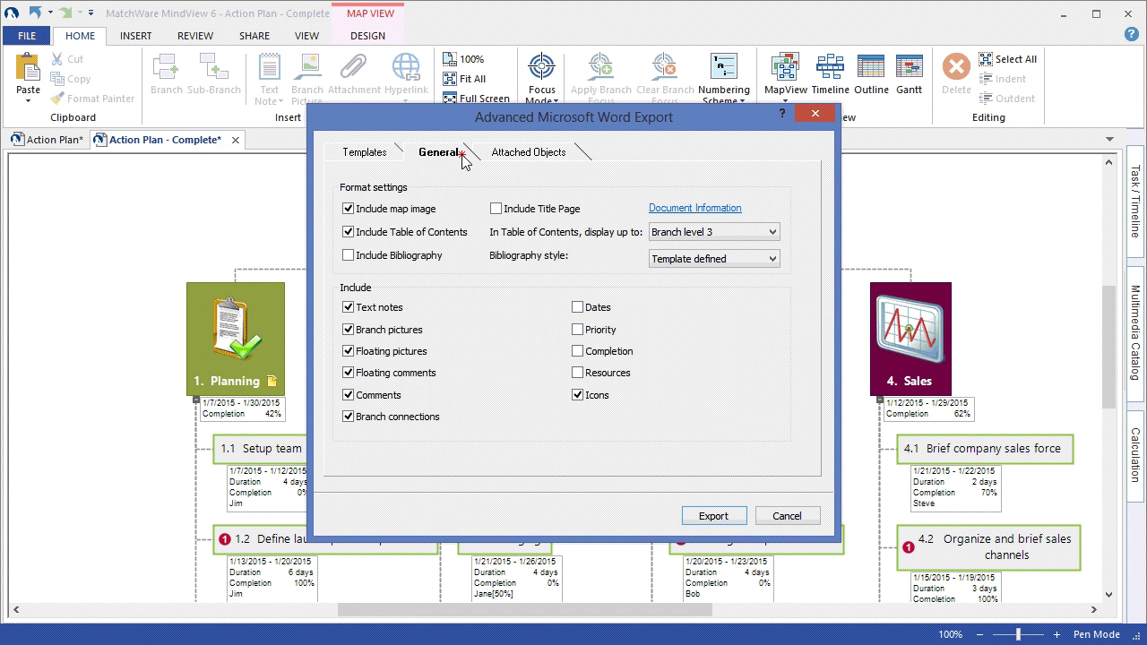
{"action": "left_click", "coordinate": [577, 307]}
{"action": "left_click", "coordinate": [578, 330]}
{"action": "left_click", "coordinate": [578, 352]}
{"action": "left_click", "coordinate": [578, 373]}
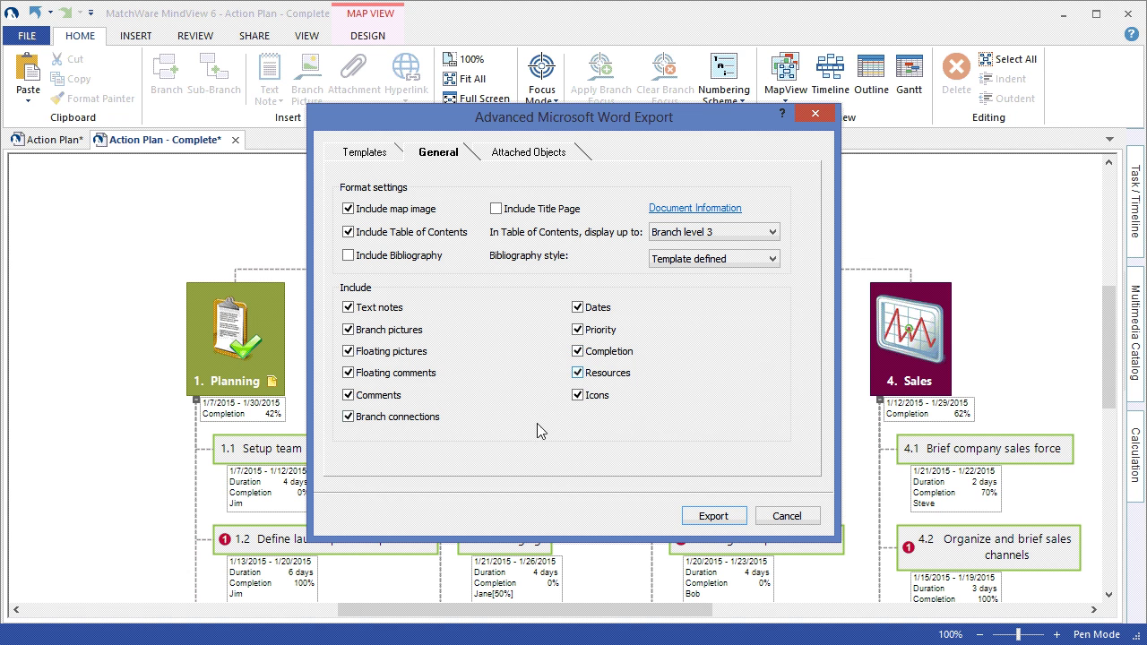
{"action": "left_click", "coordinate": [728, 518]}
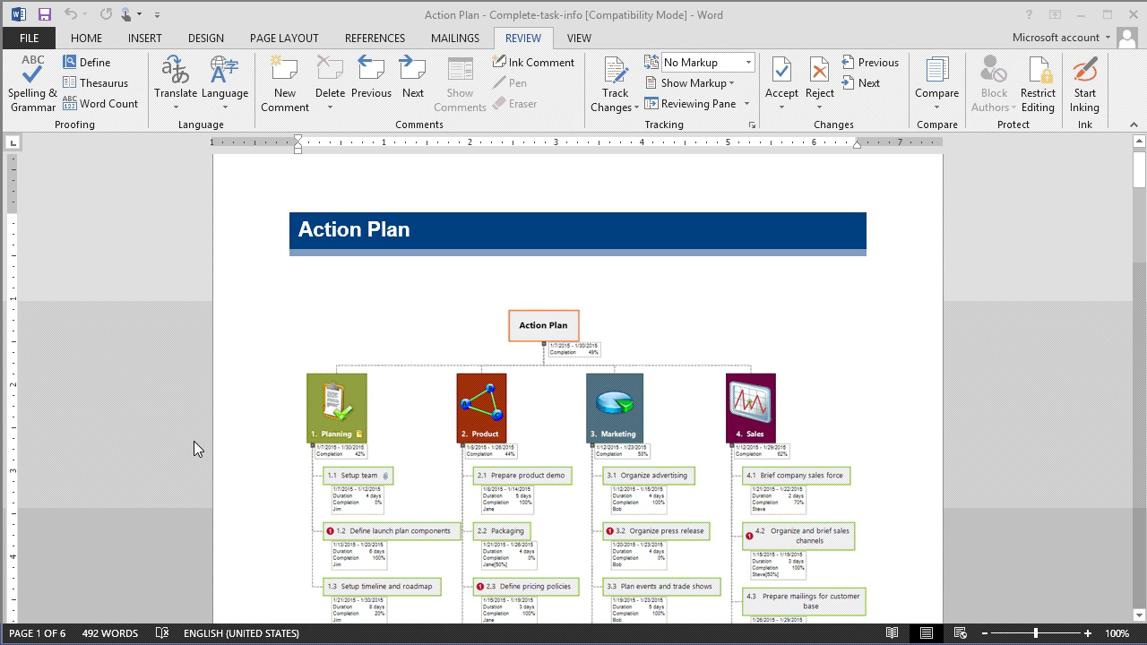
- Jump from the Word document's table of contents to the Planning section
{"action": "left_click", "coordinate": [283, 398]}
{"action": "scroll", "coordinate": [283, 398], "scroll_direction": "down", "scroll_amount": 10}
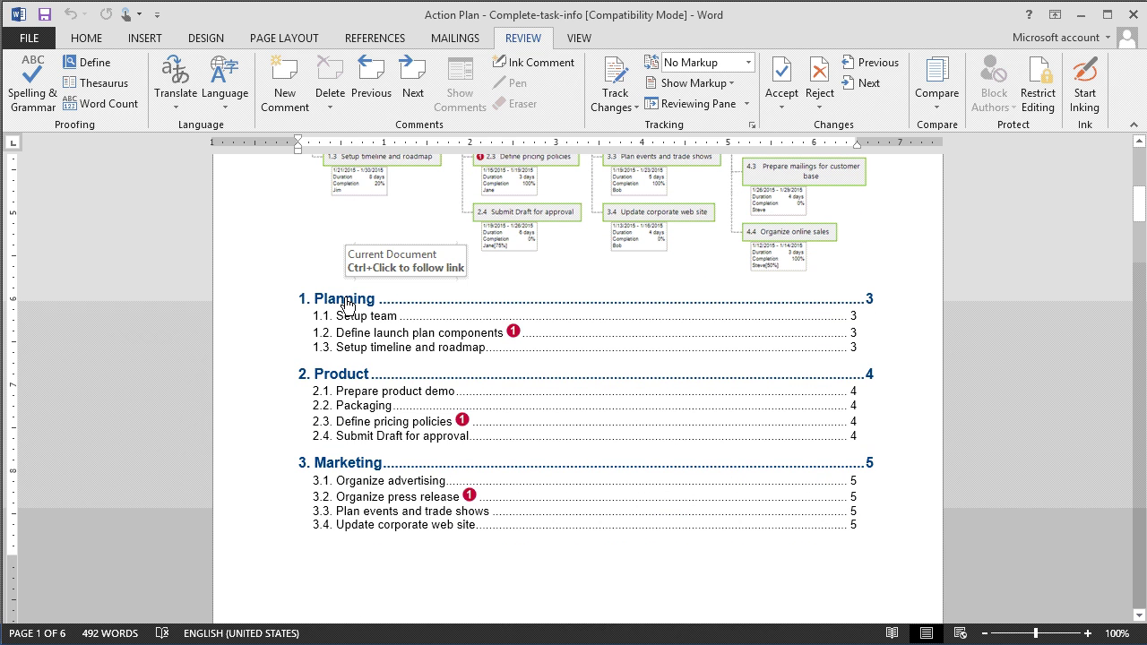
{"action": "left_click", "coordinate": [346, 299], "text": "ctrl"}
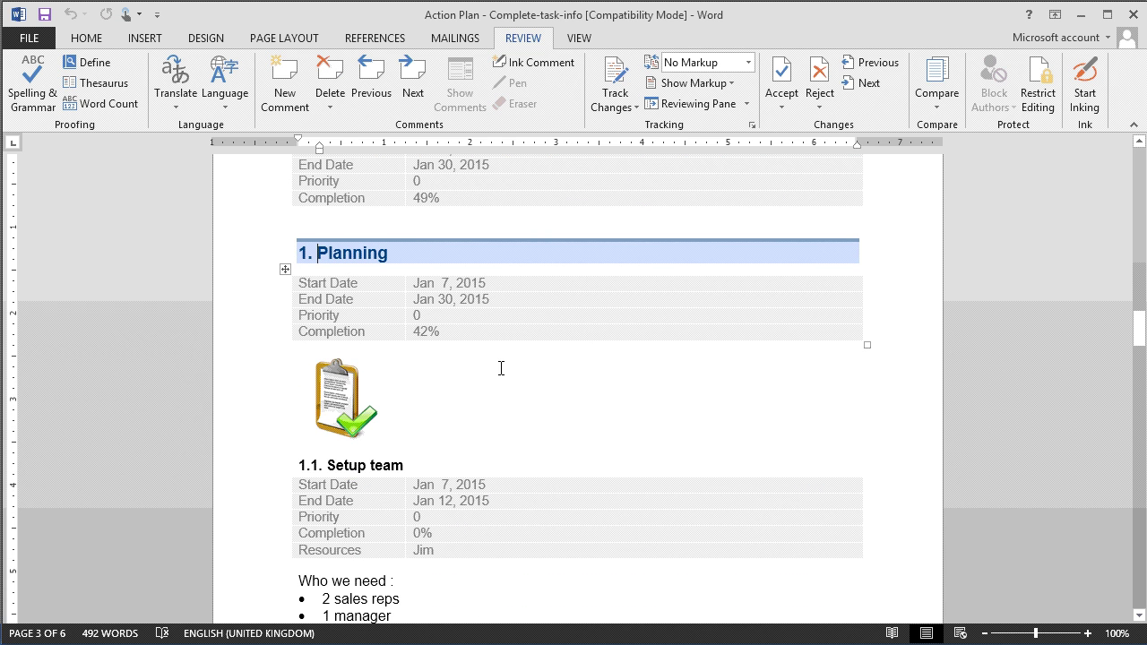
- Scroll through the task sections showing dates, priority, completion and resources
{"action": "scroll", "coordinate": [501, 368], "scroll_direction": "down", "scroll_amount": 3}
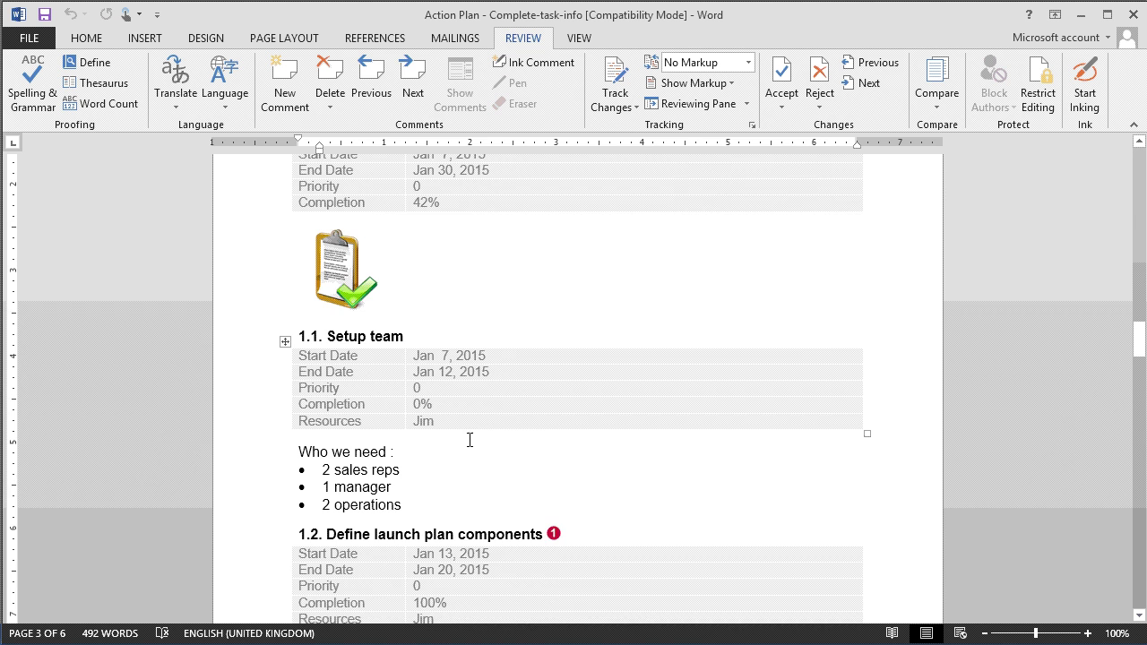
{"action": "scroll", "coordinate": [502, 391], "scroll_direction": "up", "scroll_amount": 2}
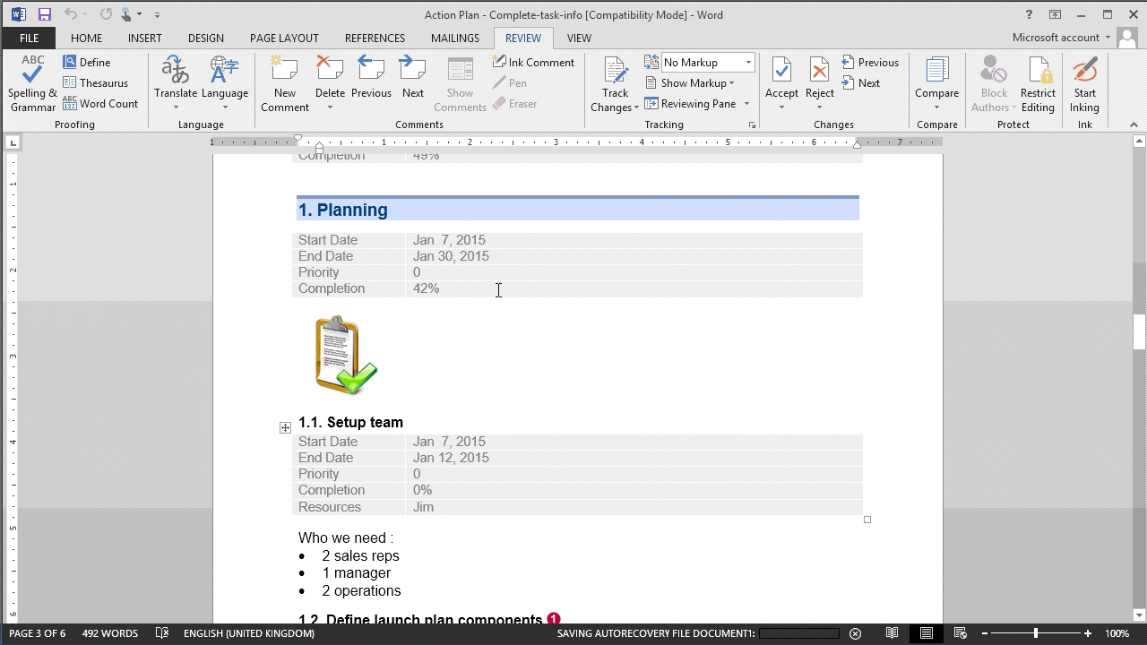
{"action": "scroll", "coordinate": [498, 290], "scroll_direction": "down", "scroll_amount": 6}
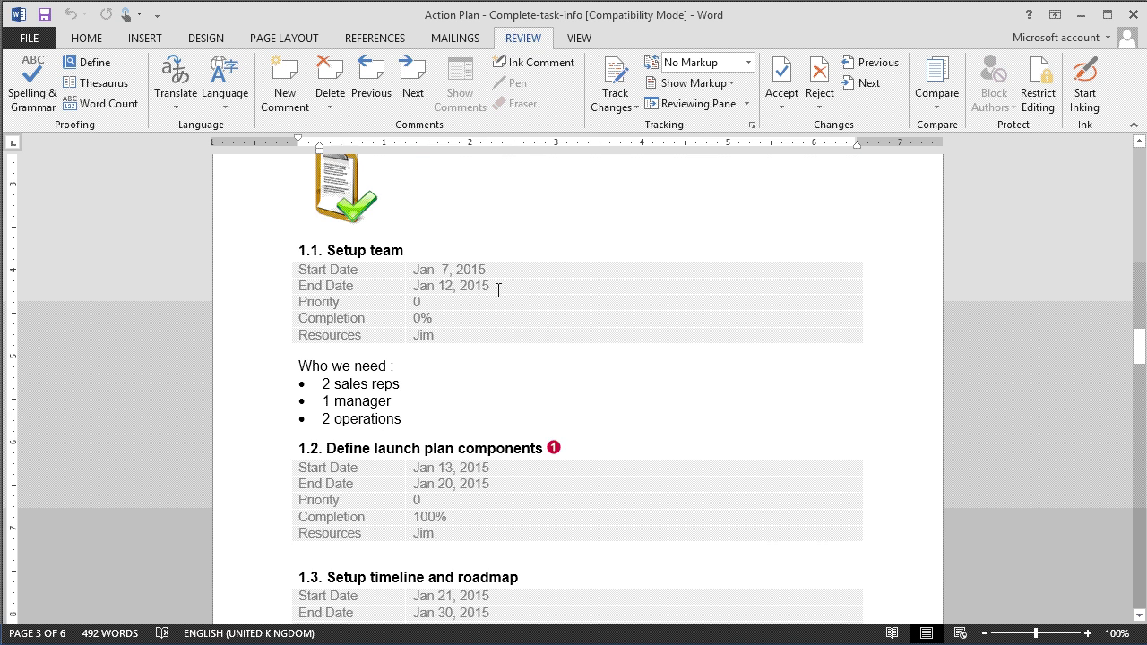
{"action": "scroll", "coordinate": [499, 290], "scroll_direction": "down", "scroll_amount": 2}
{"action": "scroll", "coordinate": [497, 285], "scroll_direction": "down", "scroll_amount": 16}
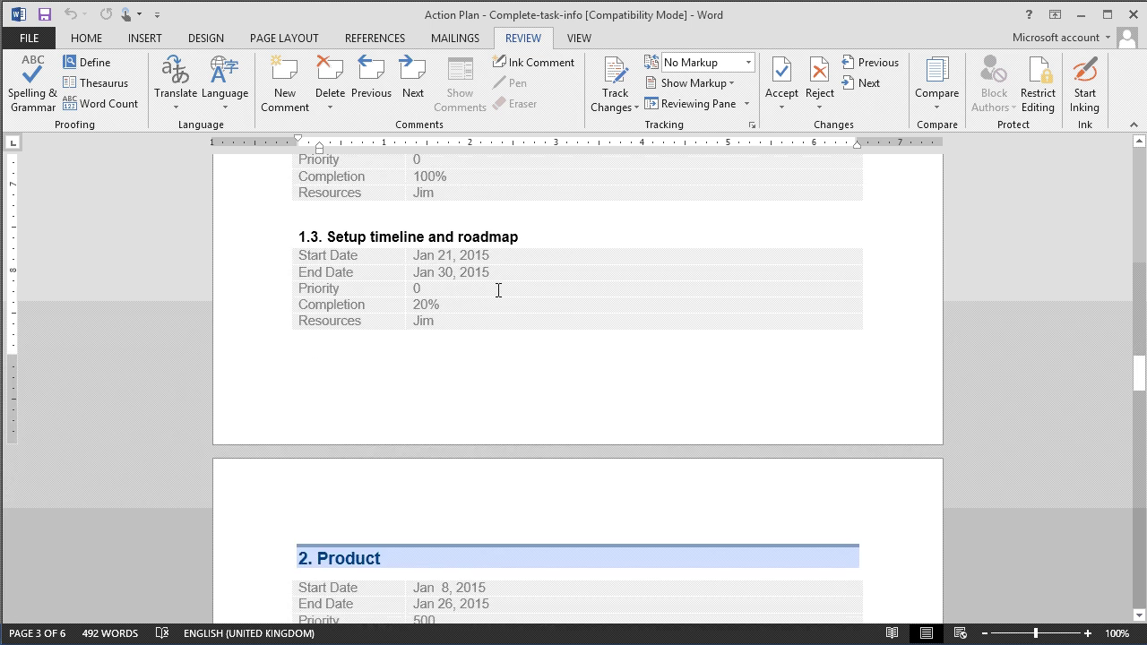
{"action": "scroll", "coordinate": [499, 289], "scroll_direction": "down", "scroll_amount": 19}
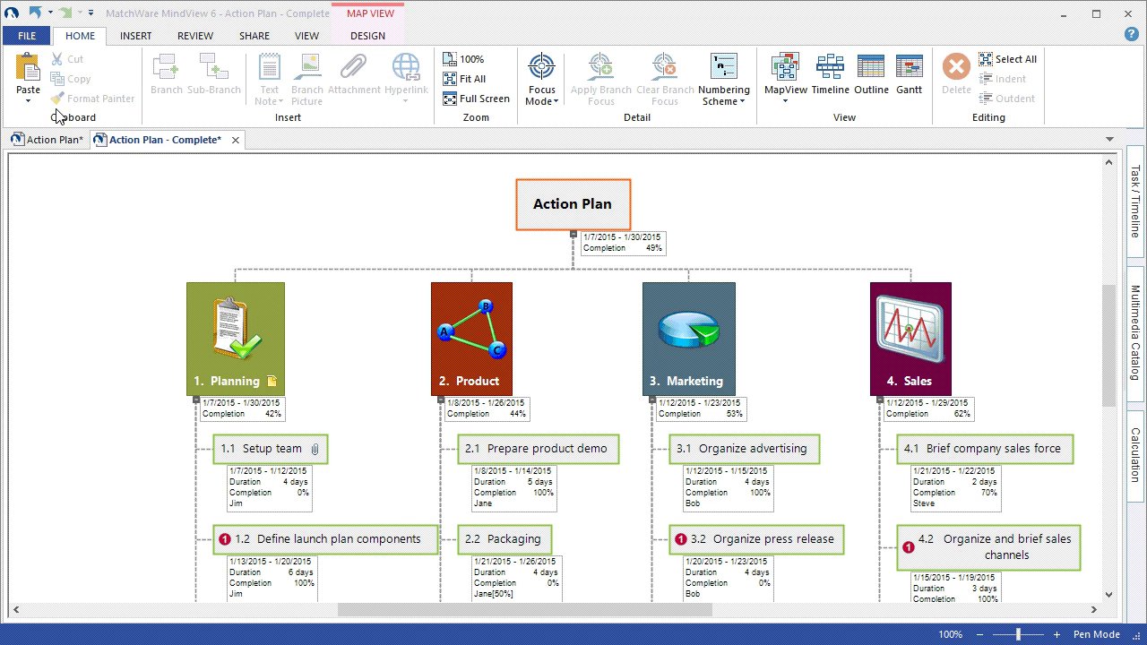
- Run Advanced PowerPoint Export with the Corporate 1 template and Include map image ticked
{"action": "left_click", "coordinate": [27, 36]}
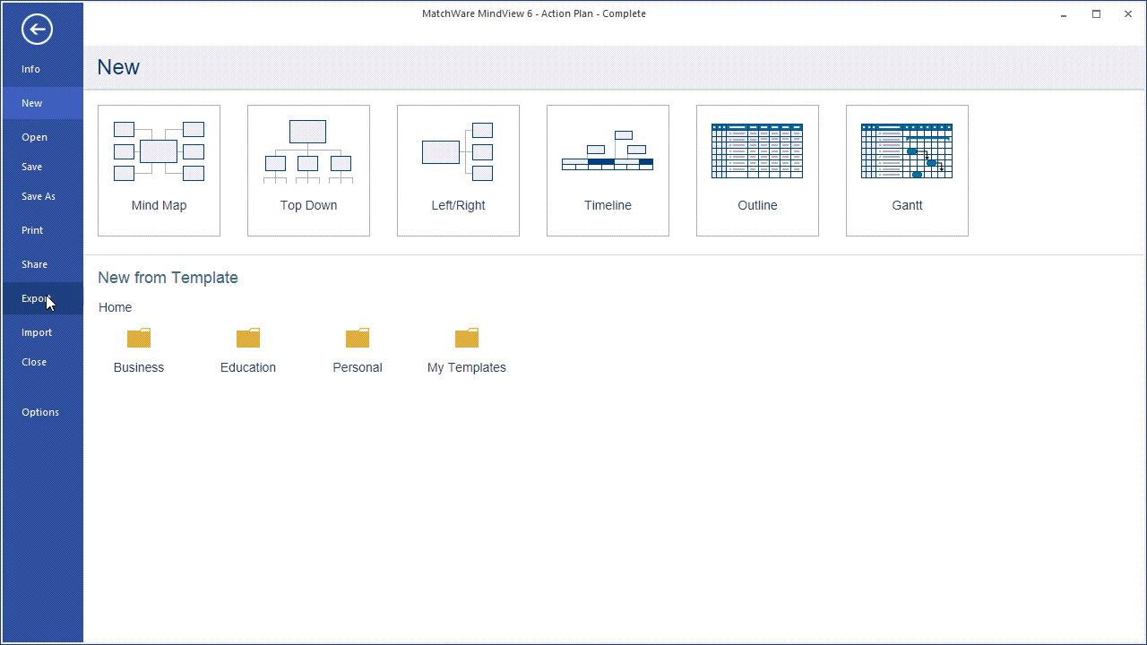
{"action": "left_click", "coordinate": [45, 298]}
{"action": "left_click", "coordinate": [197, 192]}
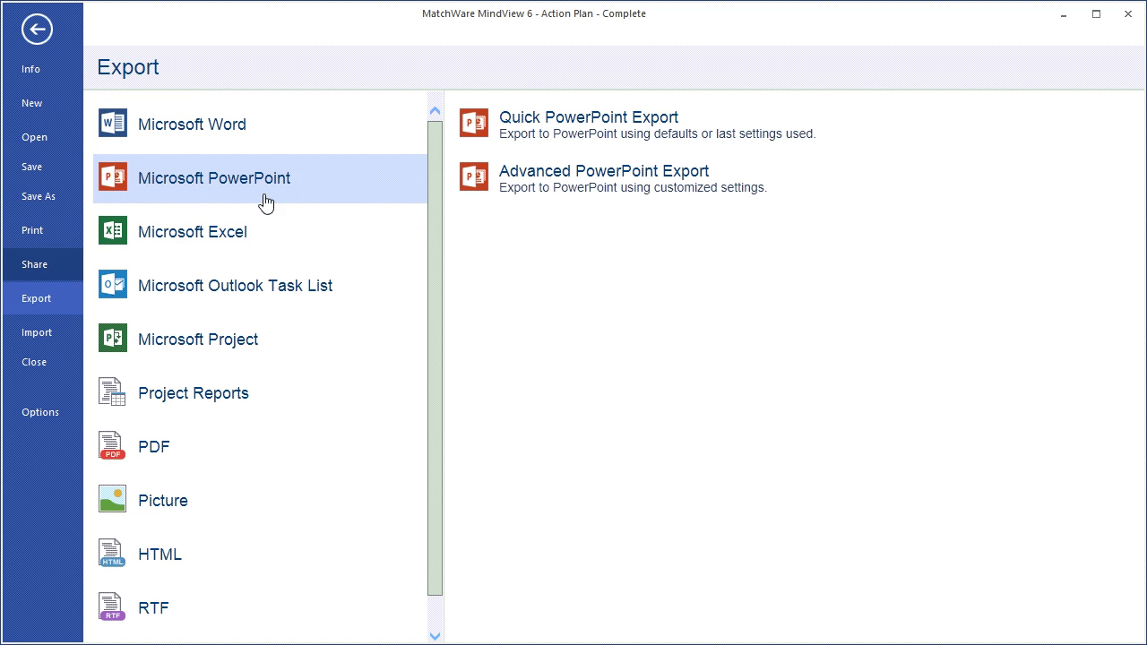
{"action": "left_click", "coordinate": [495, 186]}
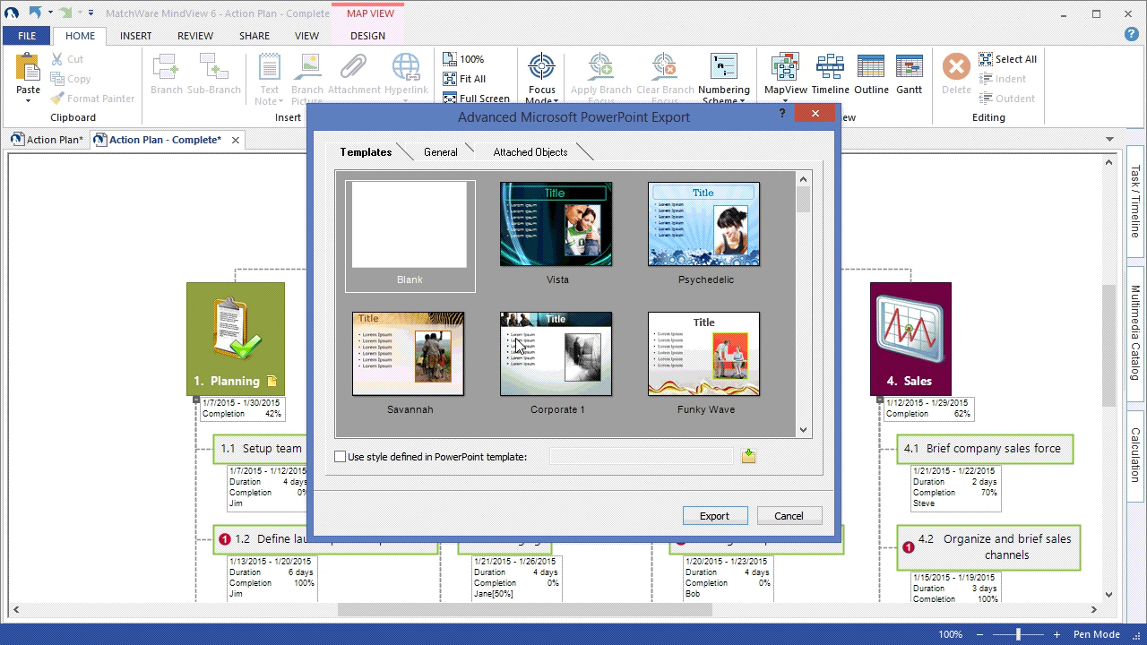
{"action": "left_click", "coordinate": [529, 360]}
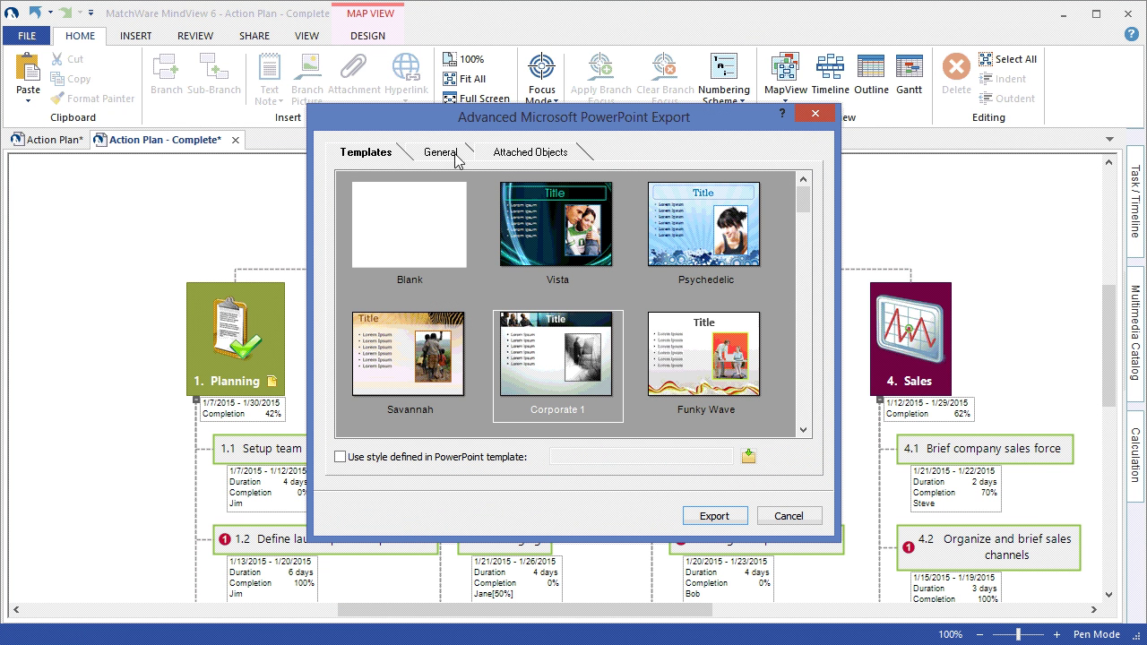
{"action": "left_click", "coordinate": [454, 154]}
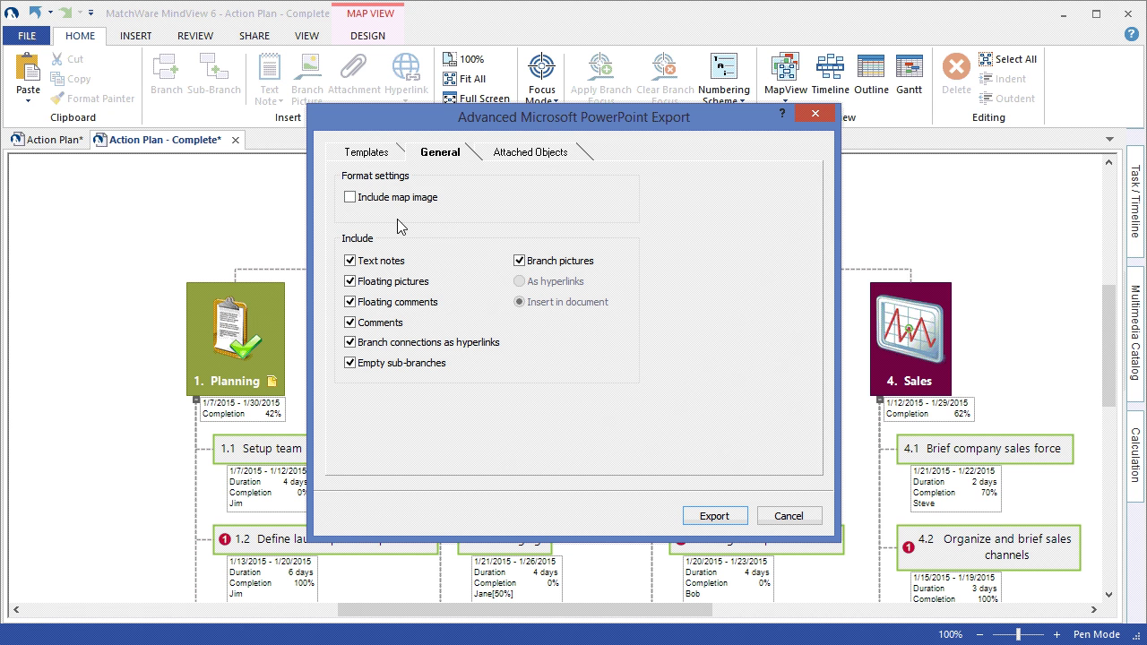
{"action": "left_click", "coordinate": [349, 198]}
{"action": "left_click", "coordinate": [706, 516]}
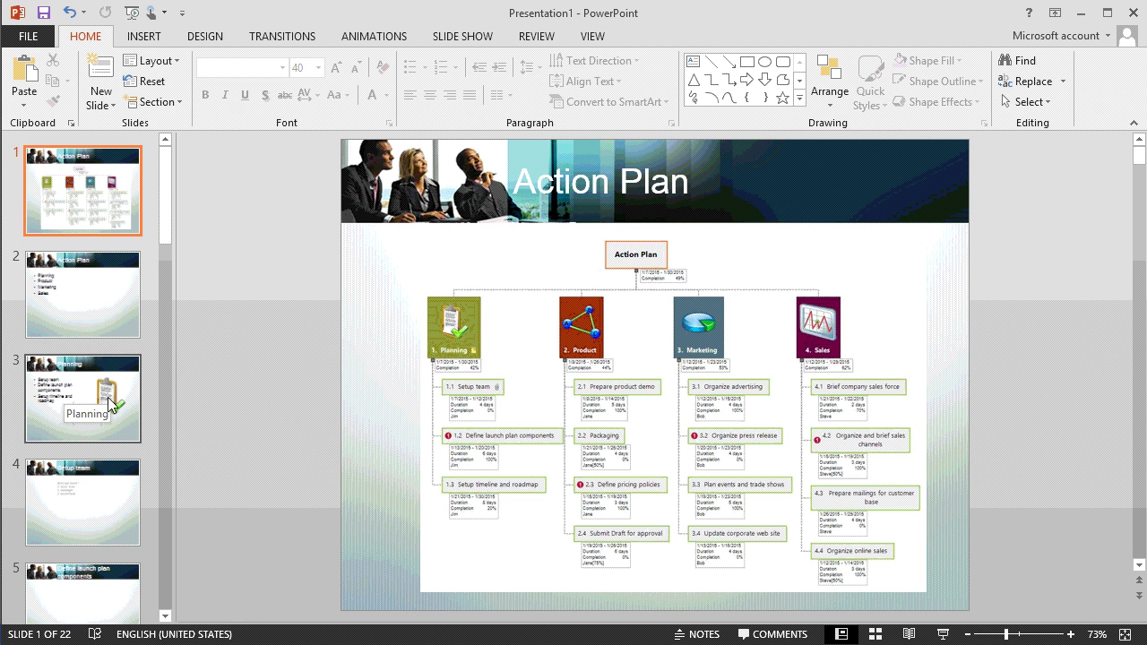
- Inspect slide 2 and the Planning slide in the PowerPoint thumbnail pane
{"action": "left_click", "coordinate": [96, 307]}
{"action": "left_click", "coordinate": [106, 397]}
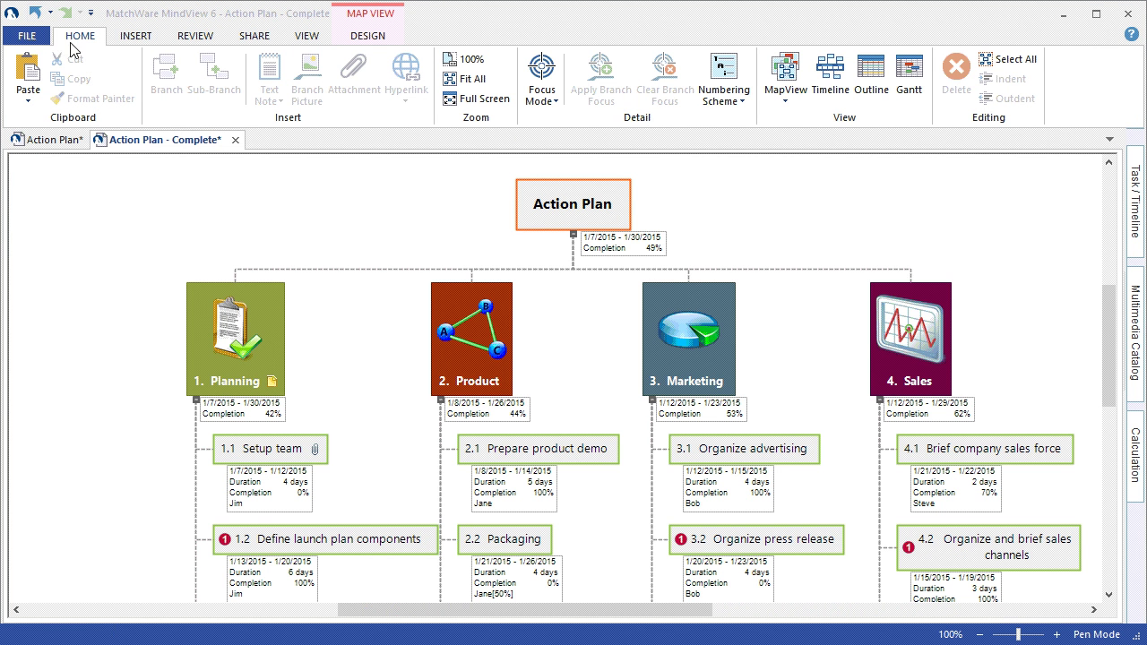
- Run Advanced Excel Export in Structured layout with Include MindView branch data ticked
{"action": "left_click", "coordinate": [28, 36]}
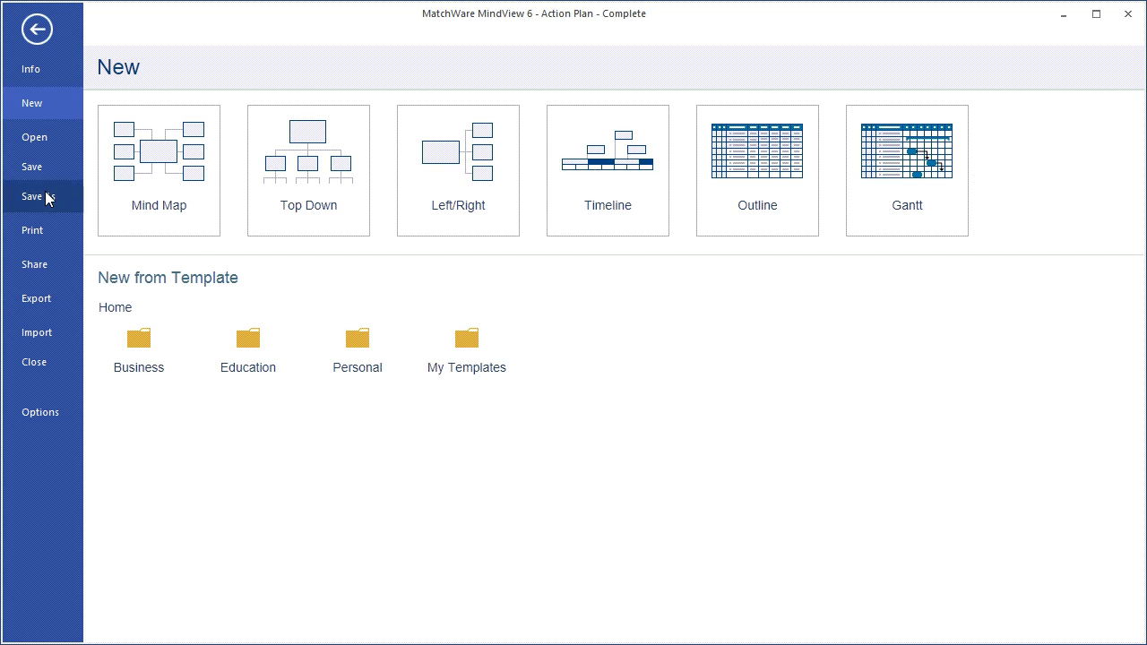
{"action": "left_click", "coordinate": [53, 294]}
{"action": "left_click", "coordinate": [137, 230]}
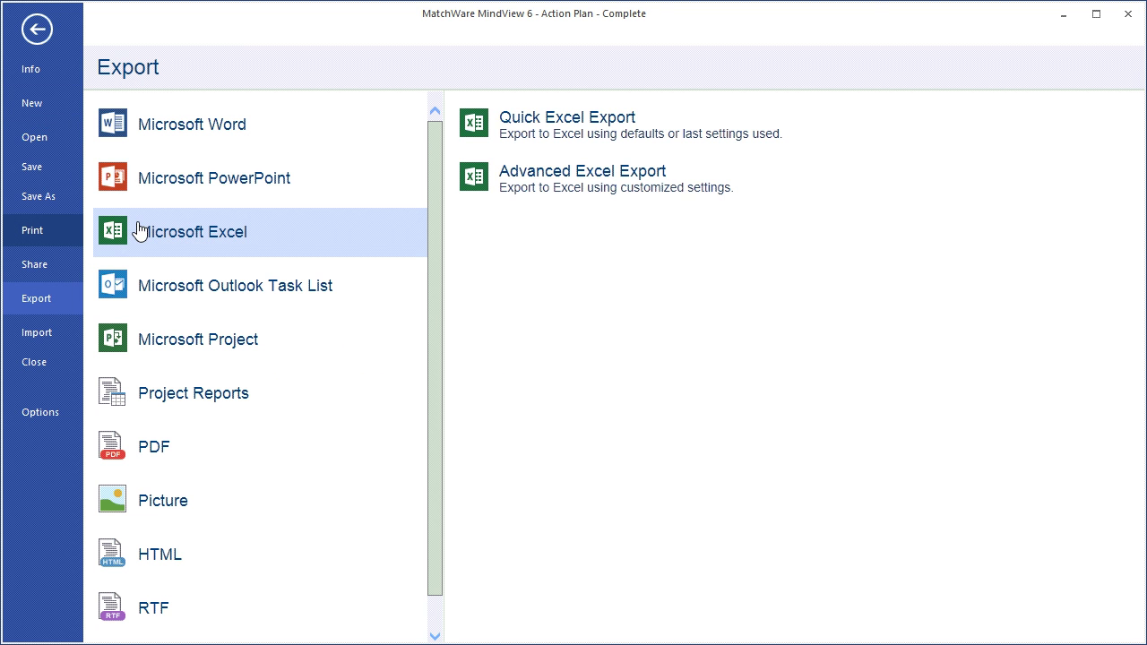
{"action": "left_click", "coordinate": [512, 184]}
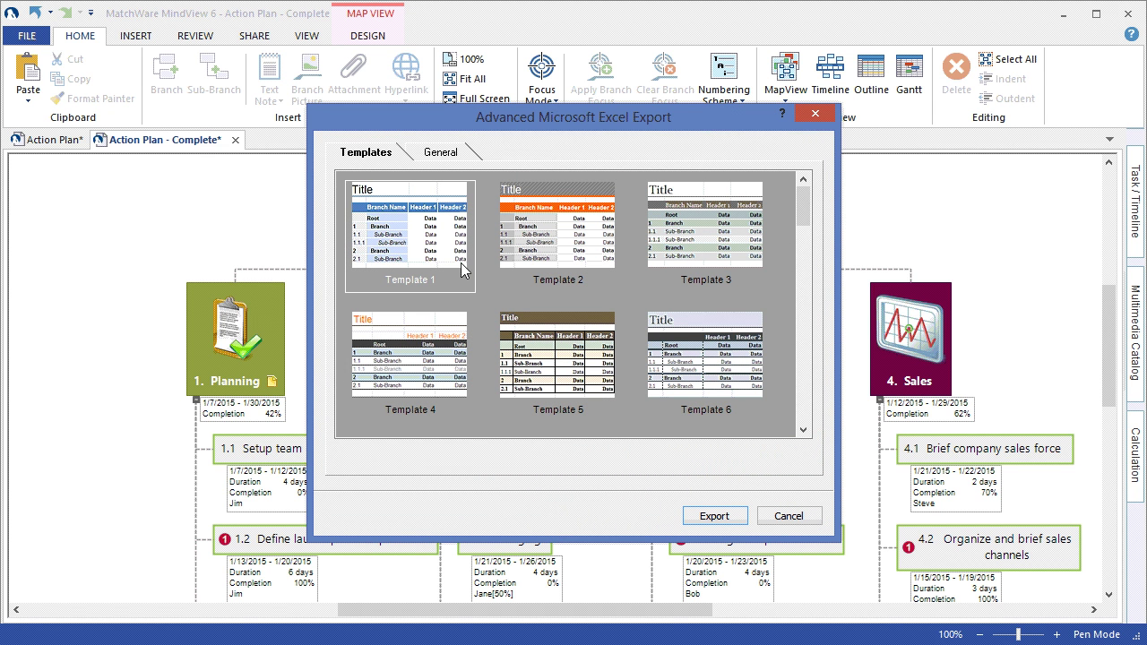
{"action": "left_click", "coordinate": [461, 154]}
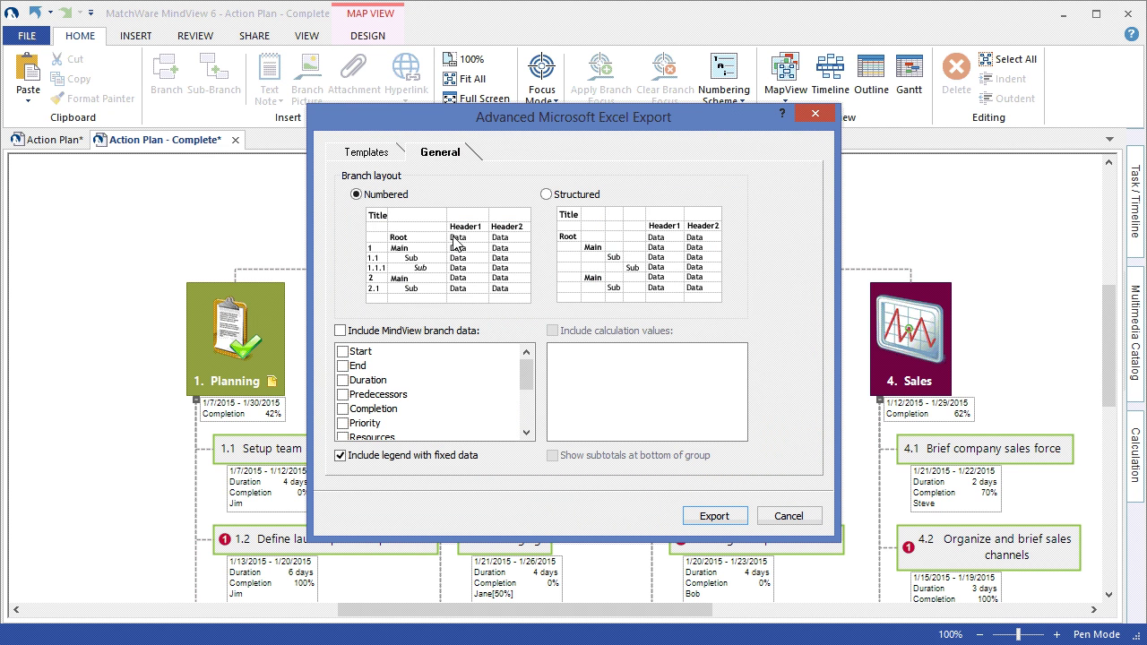
{"action": "left_click", "coordinate": [547, 197]}
{"action": "left_click", "coordinate": [341, 331]}
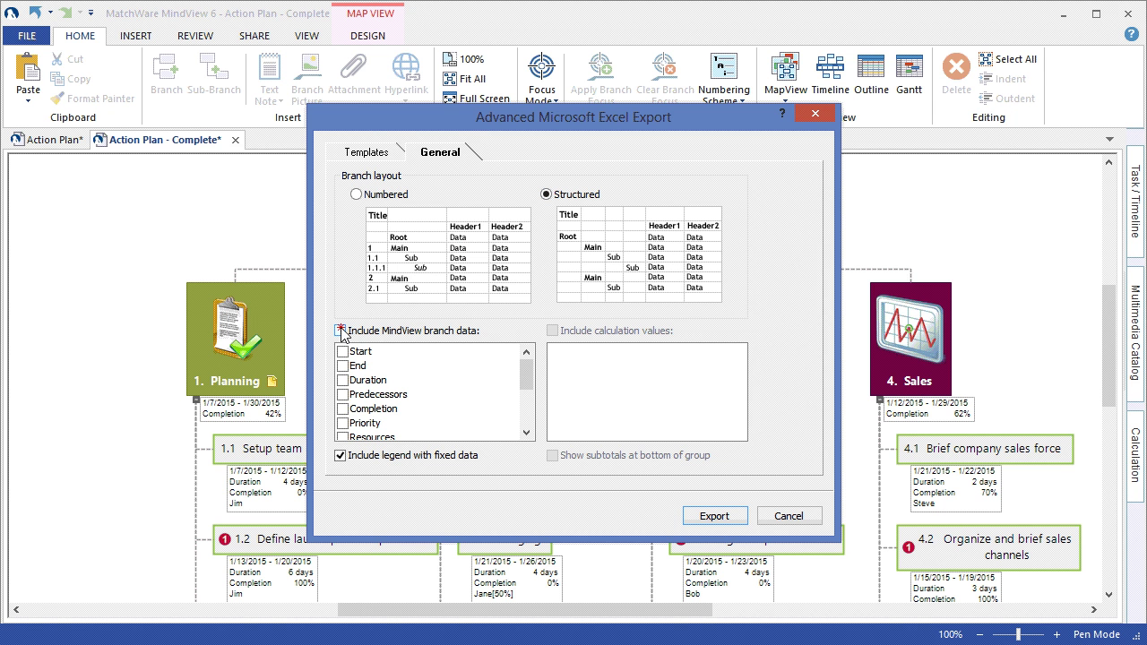
{"action": "left_click", "coordinate": [715, 516]}
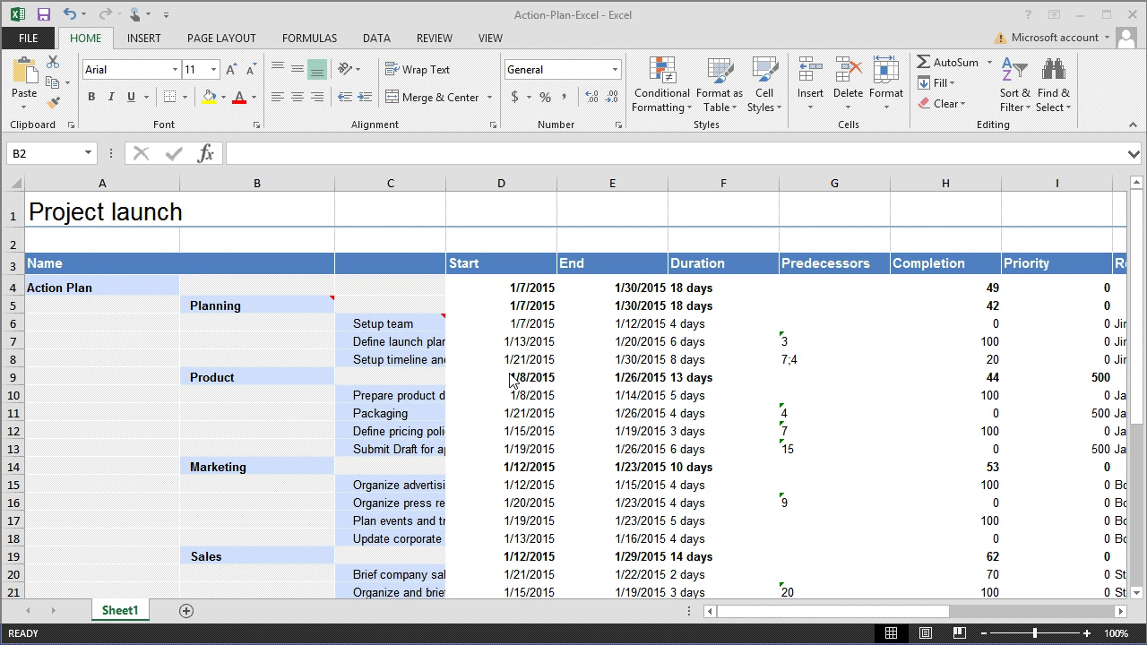
{"action": "left_click", "coordinate": [291, 308]}
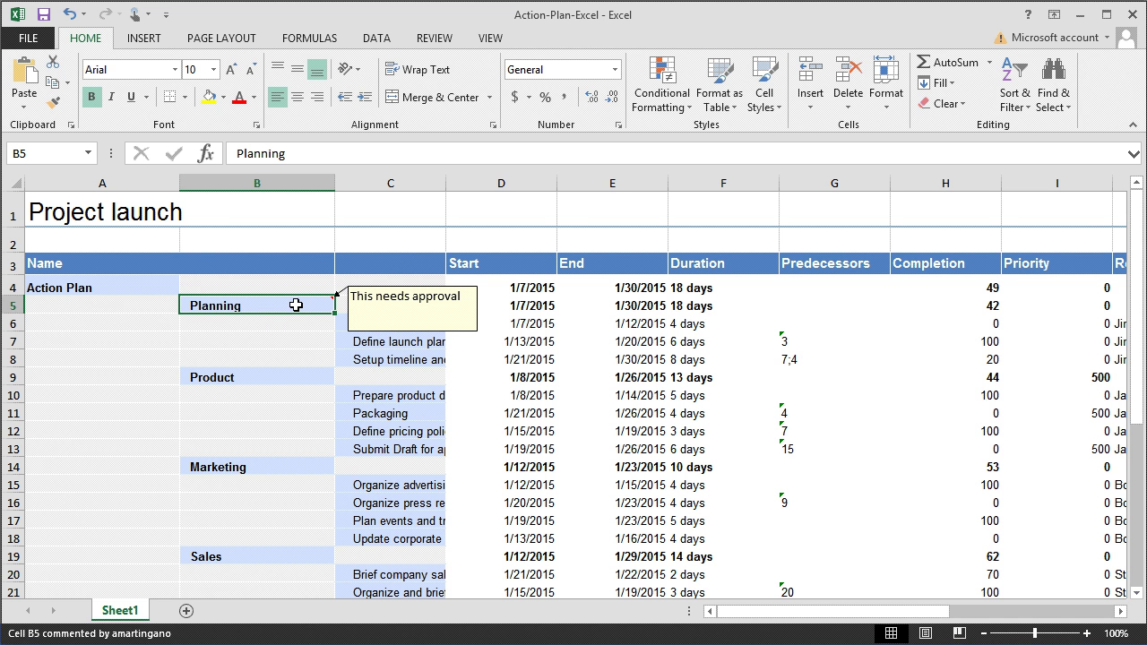
{"action": "left_click_drag", "start_coordinate": [739, 613], "coordinate": [737, 612]}
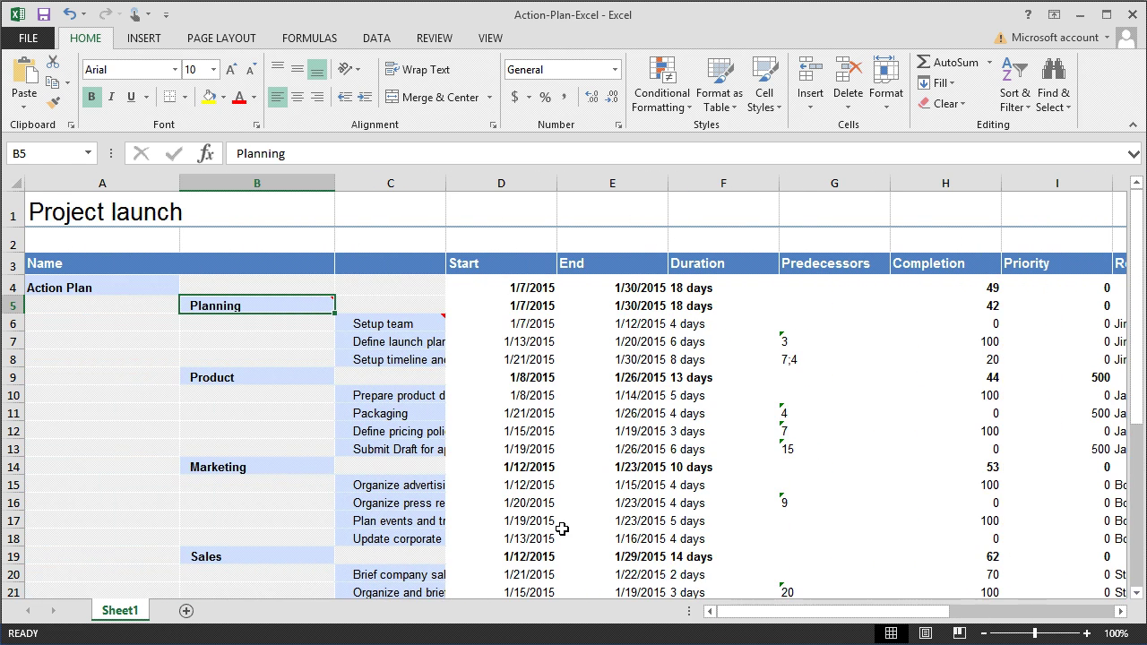
{"action": "scroll", "coordinate": [325, 447], "scroll_direction": "down", "scroll_amount": 4}
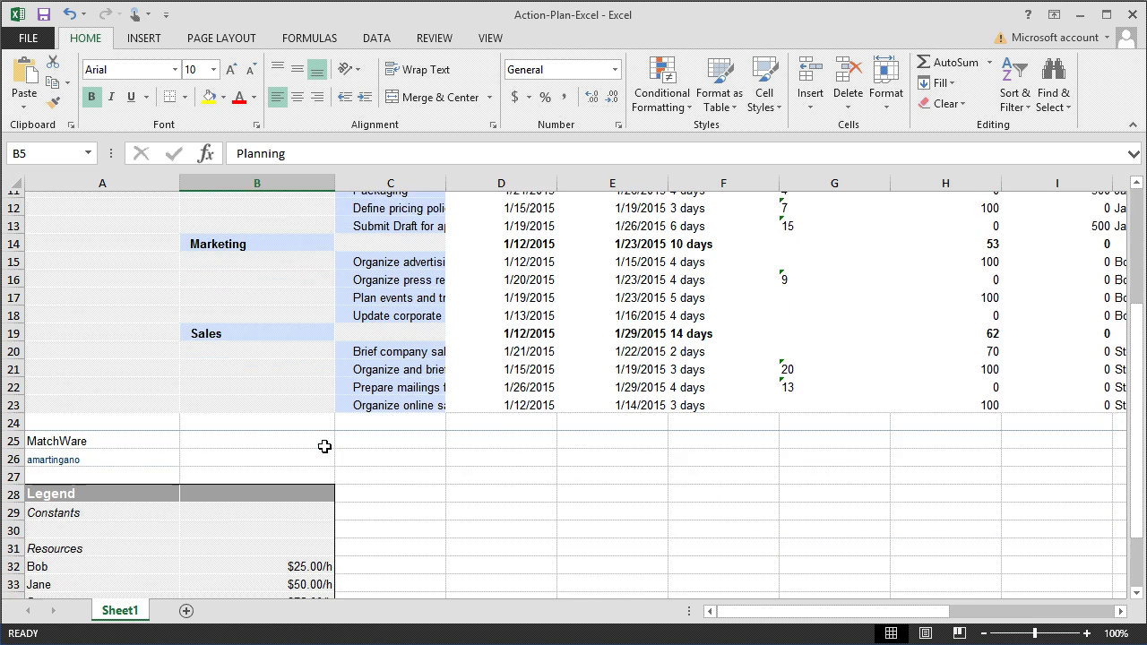
{"action": "scroll", "coordinate": [325, 447], "scroll_direction": "down", "scroll_amount": 1}
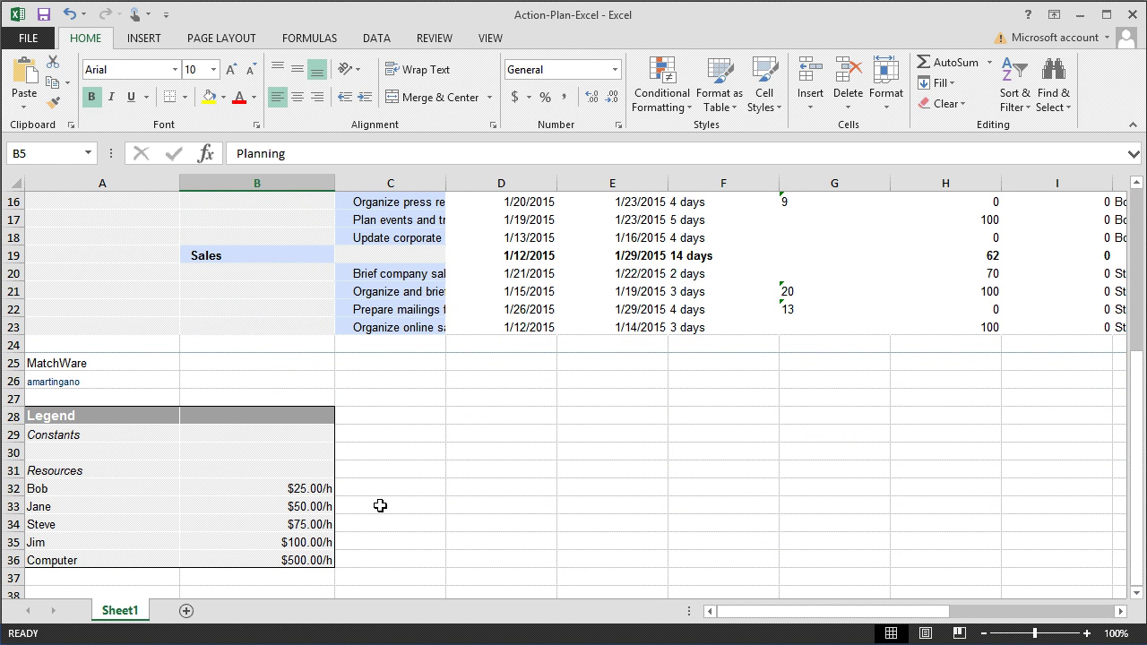
{"action": "scroll", "coordinate": [381, 527], "scroll_direction": "up", "scroll_amount": 2}
{"action": "scroll", "coordinate": [381, 527], "scroll_direction": "up", "scroll_amount": 3}
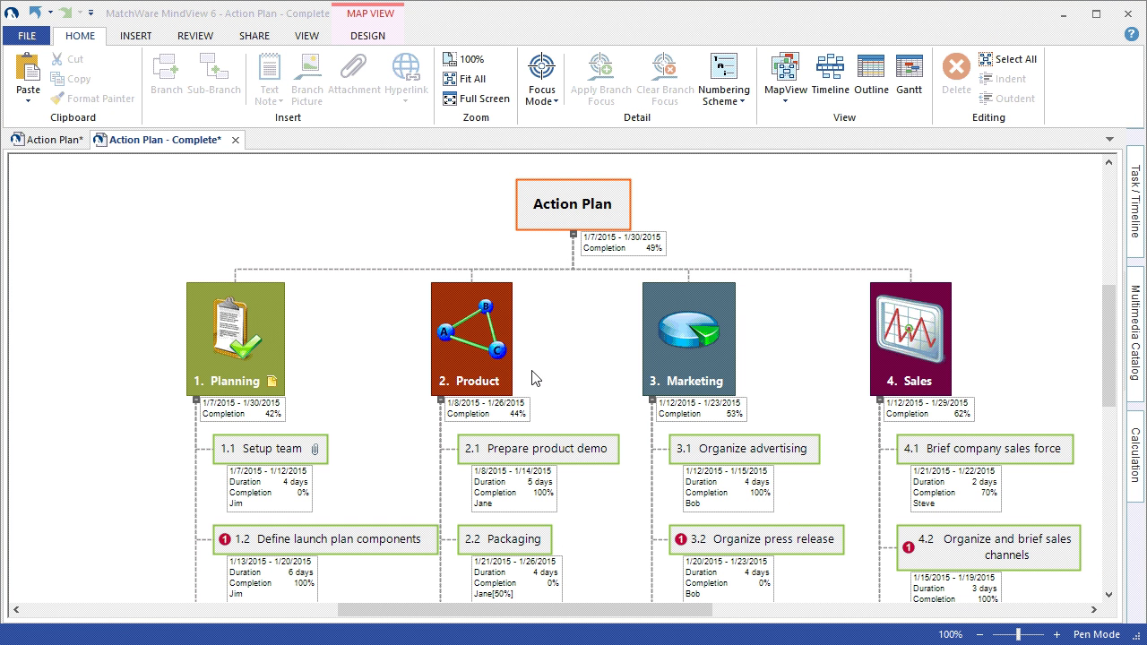
- Select 1.1 Setup team and review its Task/Timeline details and task information
{"action": "left_click", "coordinate": [298, 456]}
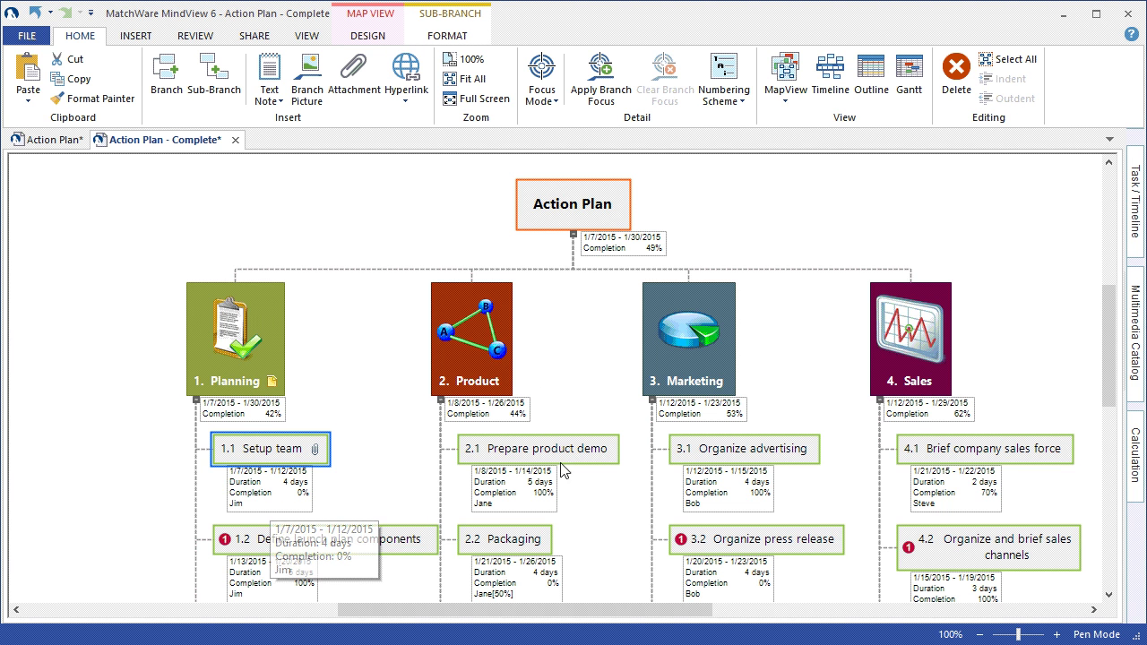
{"action": "left_click", "coordinate": [1135, 249]}
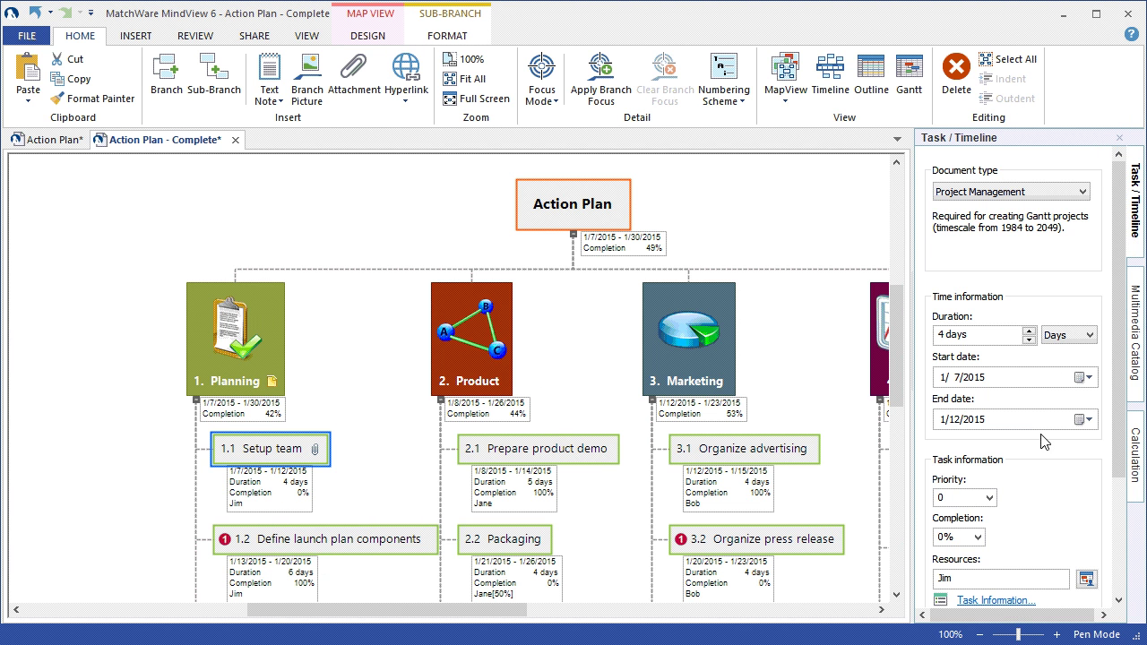
{"action": "left_click", "coordinate": [1087, 579]}
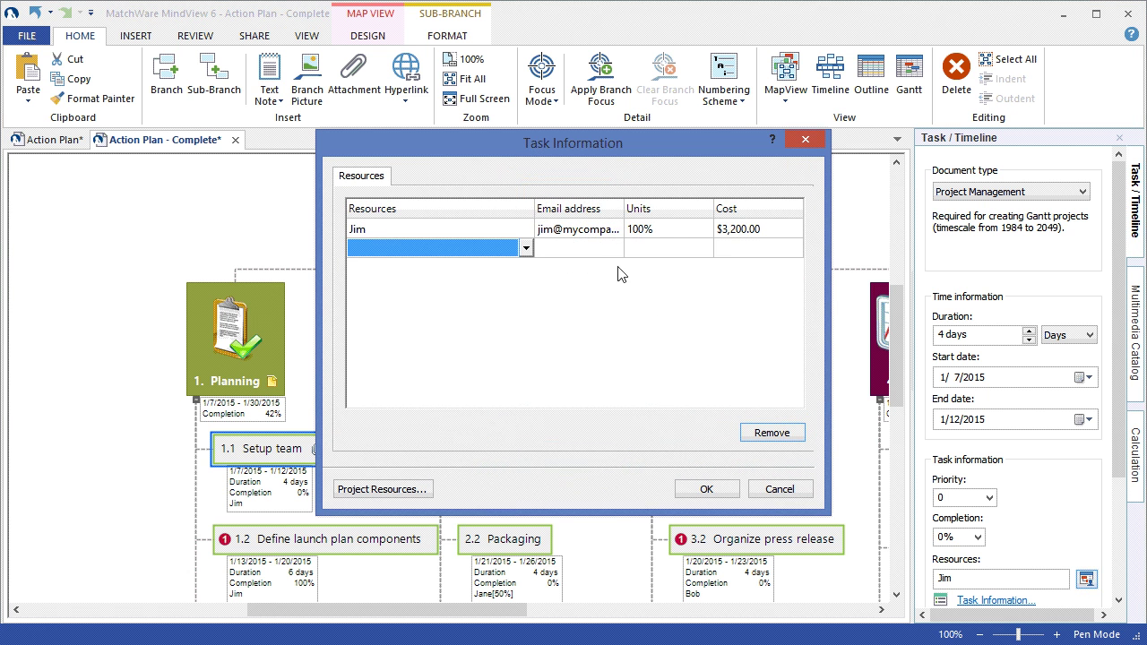
{"action": "left_click", "coordinate": [705, 491]}
- Browse the Outlook Task List export options, then return to the map
{"action": "left_click", "coordinate": [30, 38]}
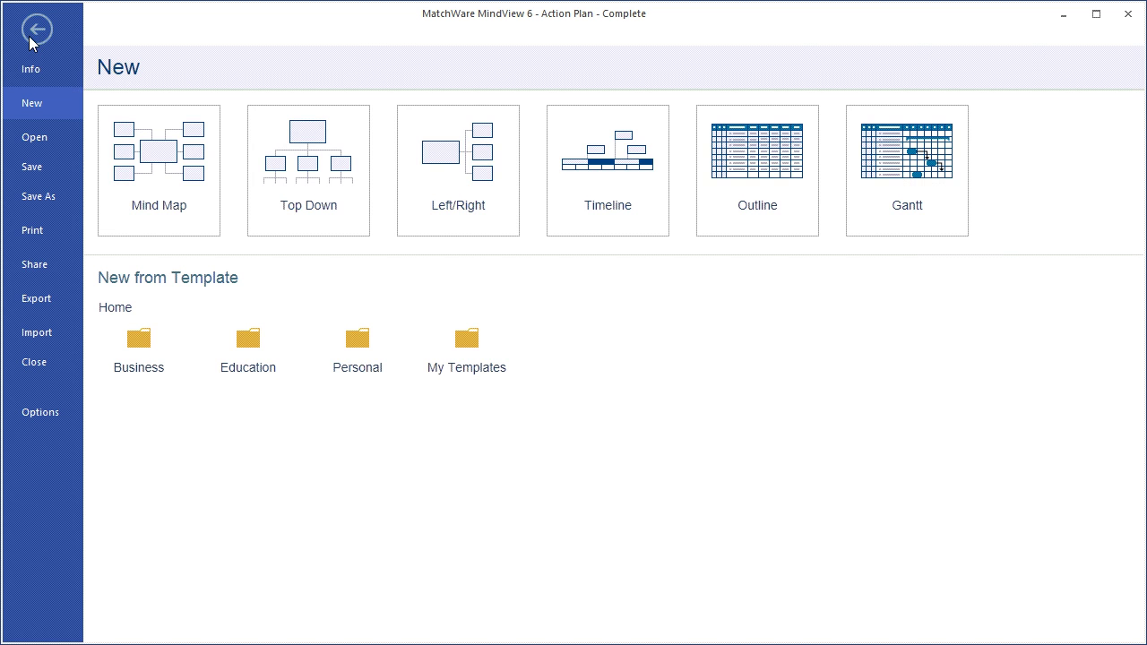
{"action": "left_click", "coordinate": [43, 301]}
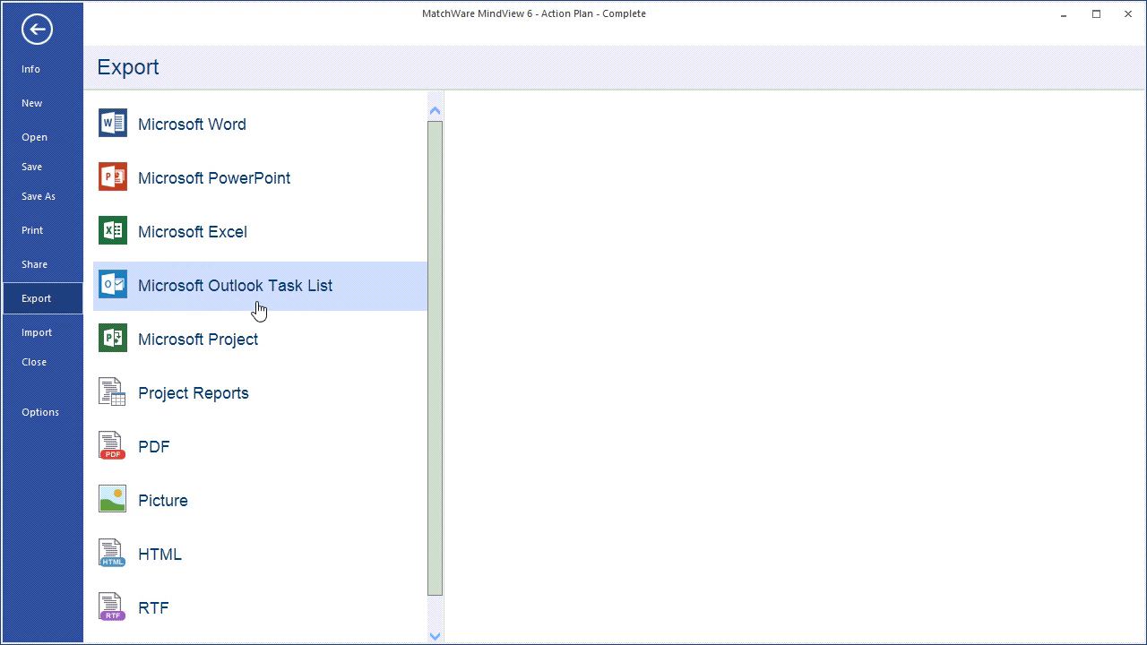
{"action": "left_click", "coordinate": [329, 300]}
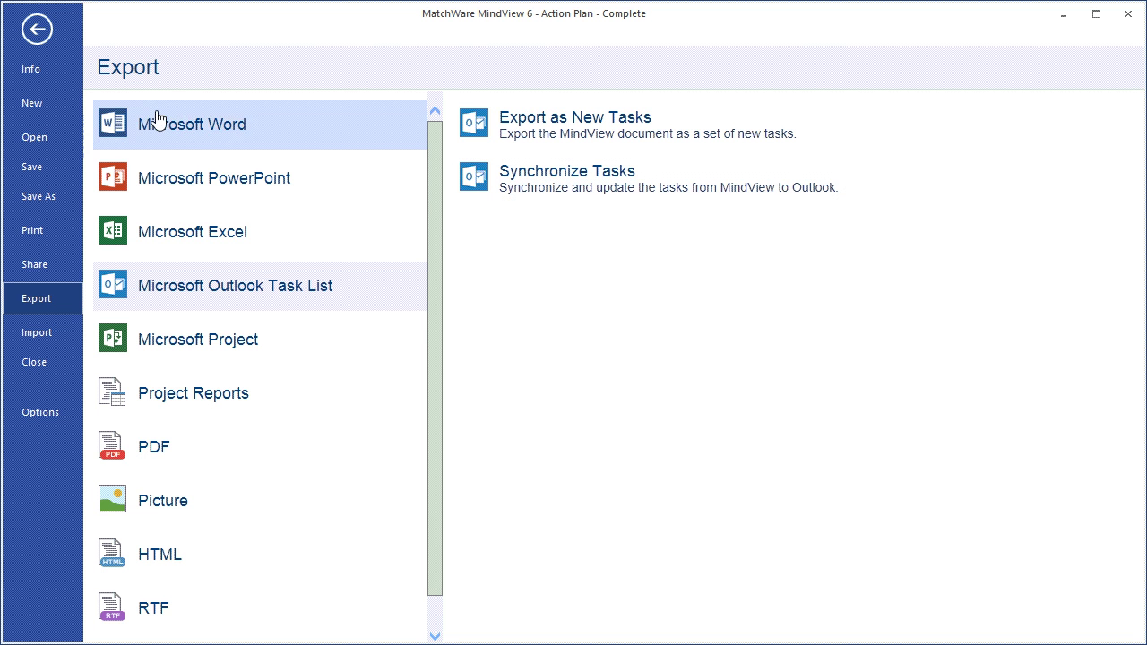
{"action": "left_click", "coordinate": [40, 31]}
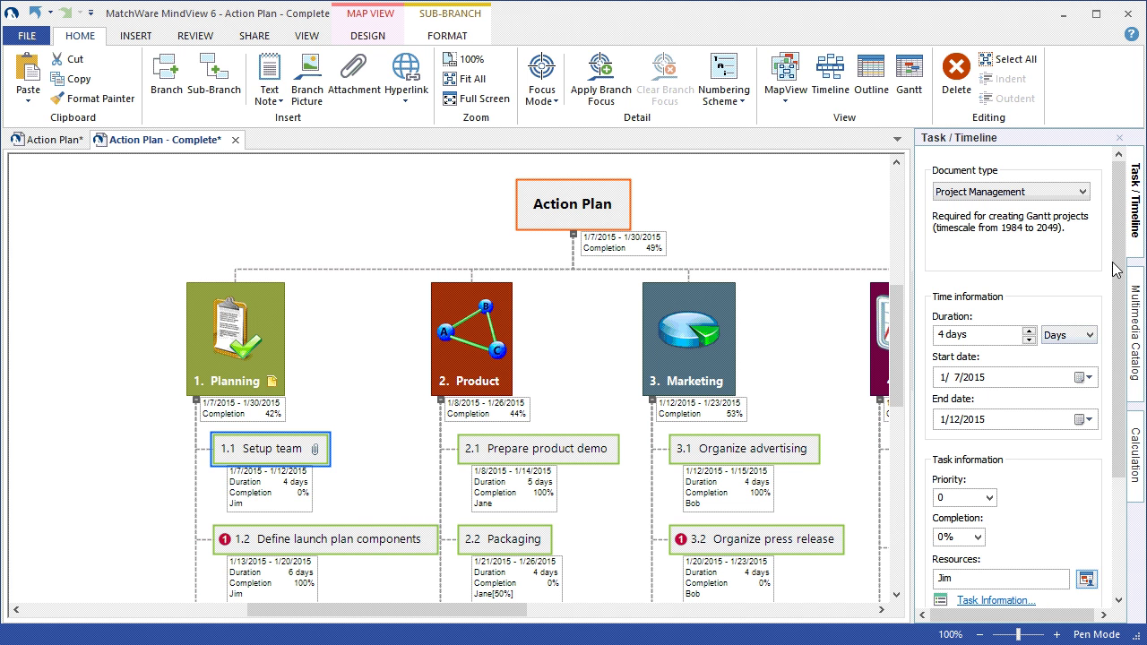
- Collapse the Task/Timeline pane, then export the Action Plan to Microsoft Project via File > Export
{"action": "left_click", "coordinate": [1139, 251]}
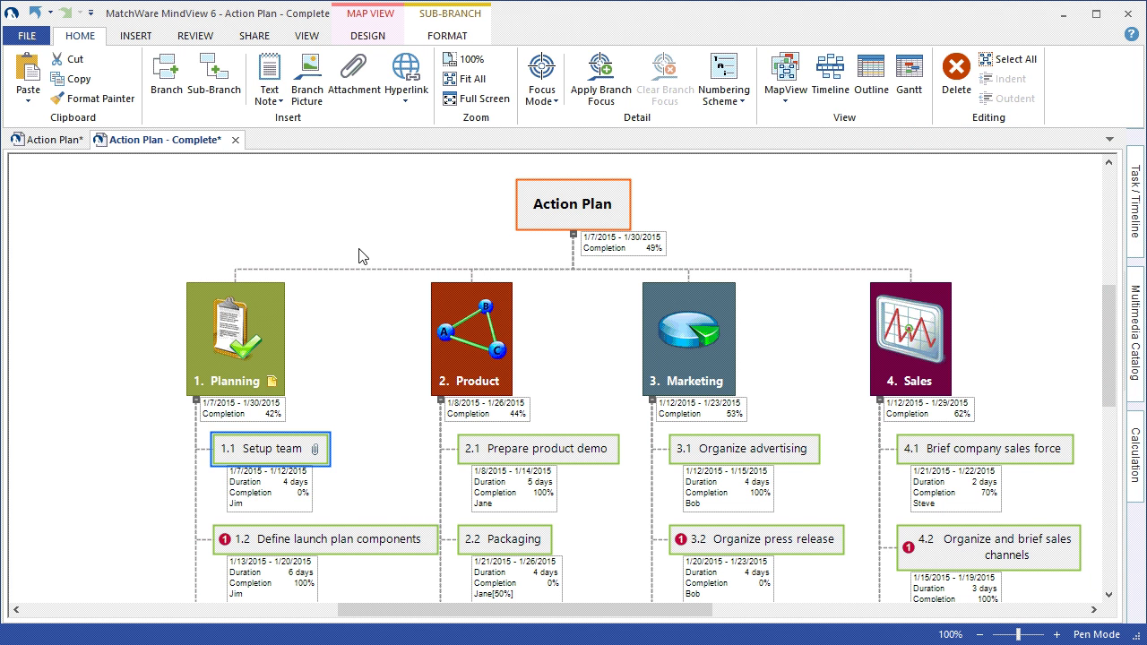
{"action": "left_click", "coordinate": [13, 36]}
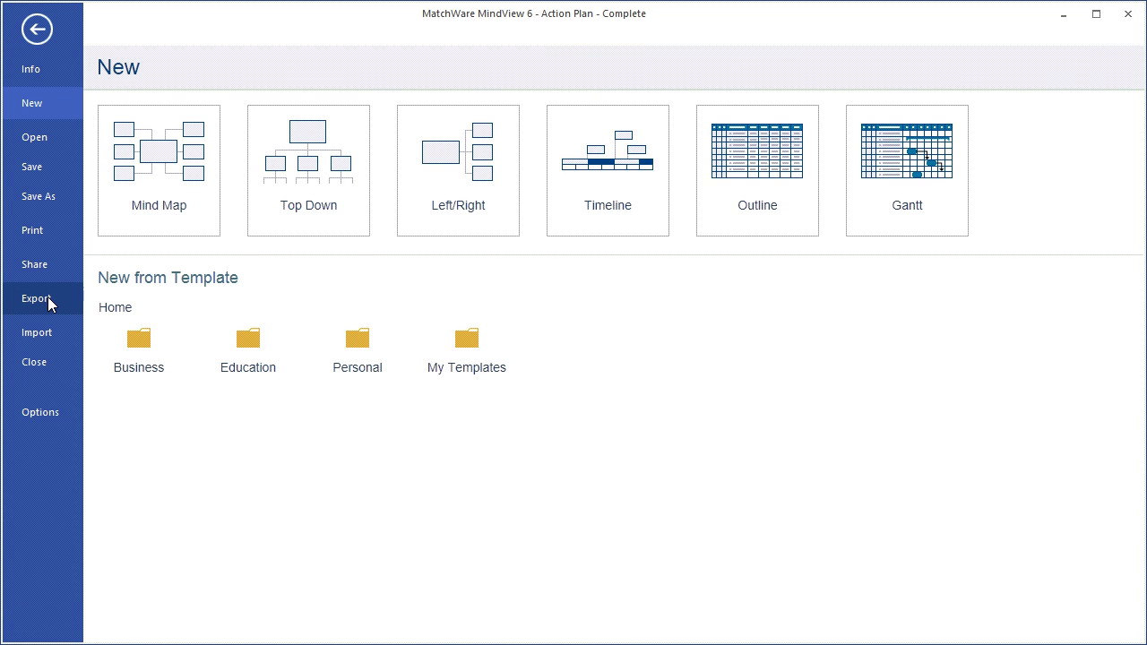
{"action": "left_click", "coordinate": [48, 306]}
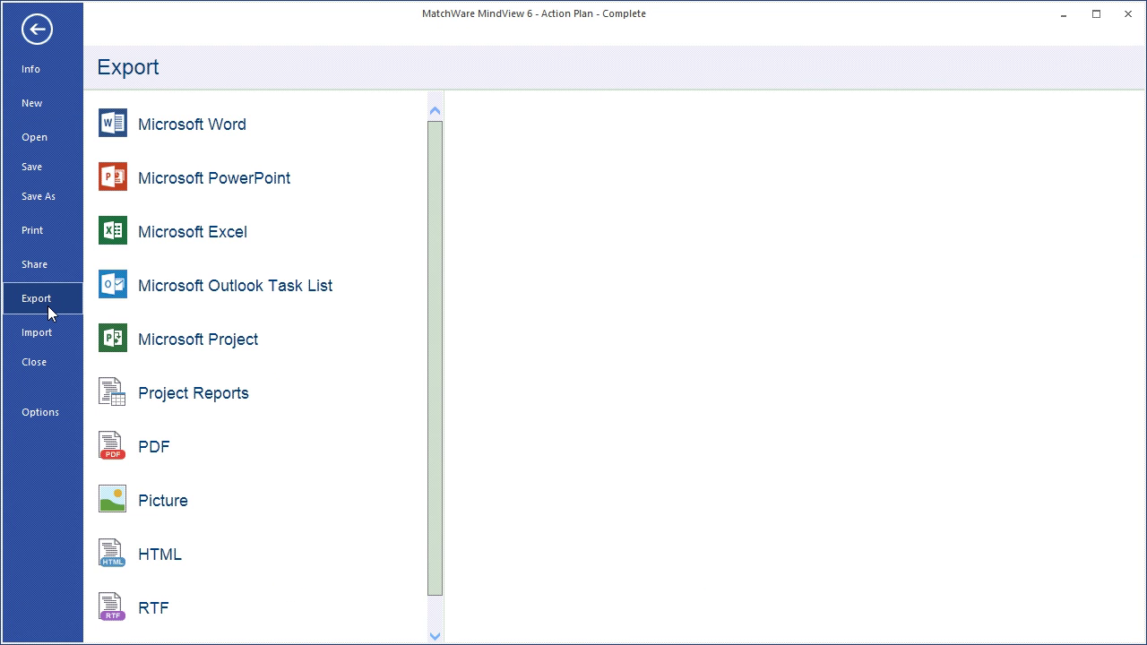
{"action": "left_click", "coordinate": [312, 344]}
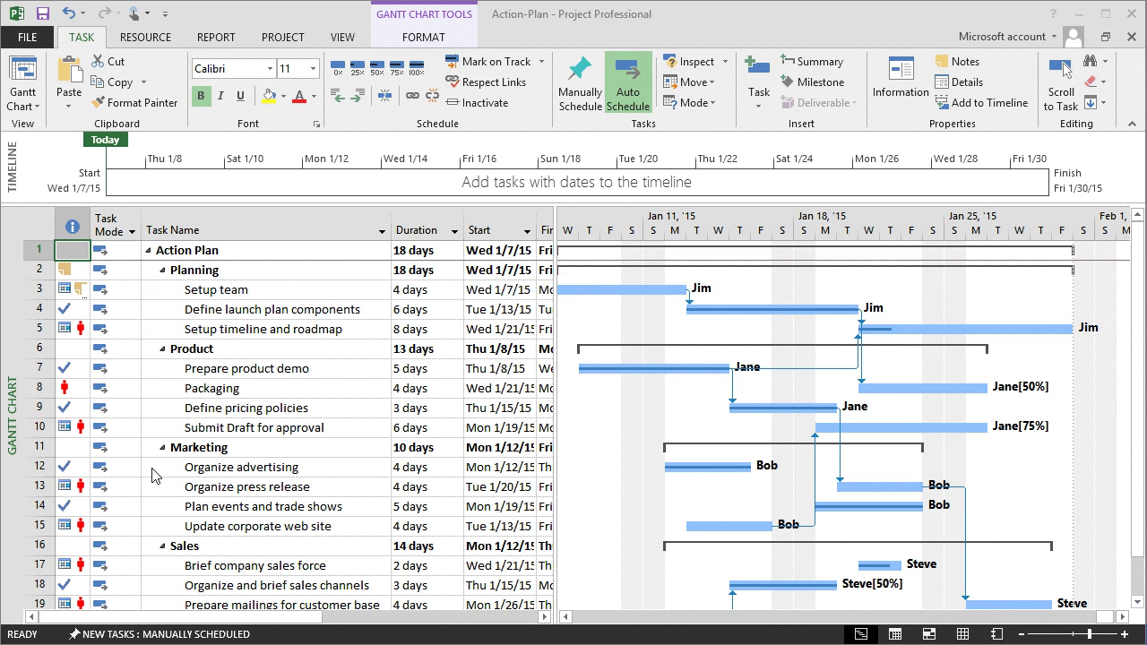
{"action": "left_click", "coordinate": [65, 269]}
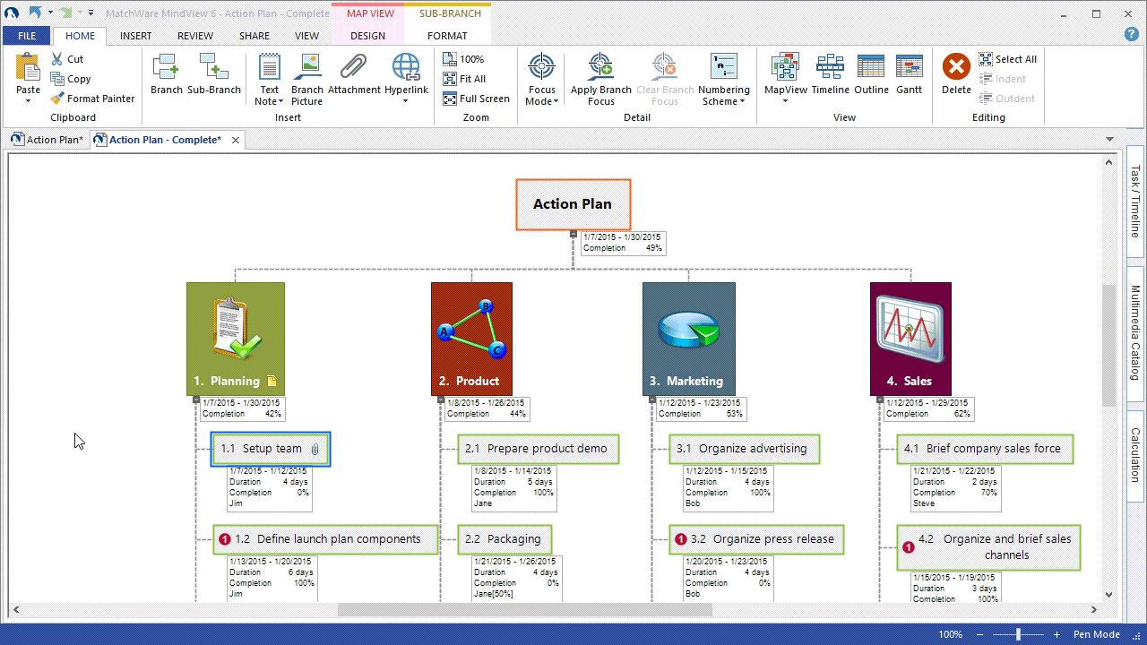
- Look over the File Import sources, then go to File > Export for Project Reports
{"action": "left_click", "coordinate": [26, 35]}
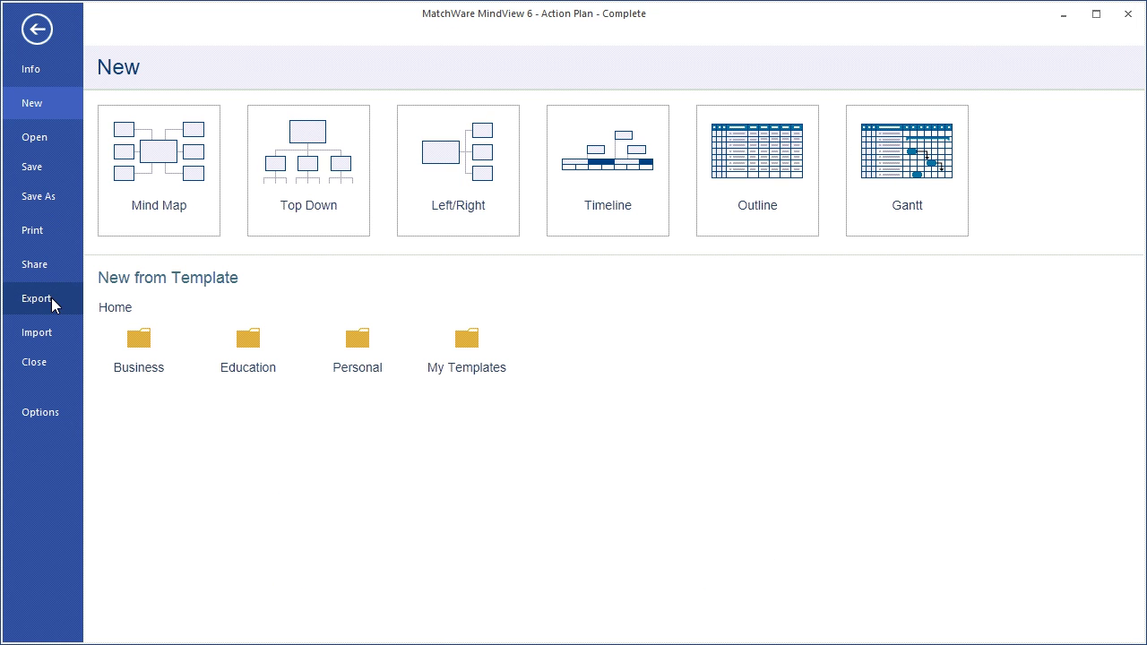
{"action": "left_click", "coordinate": [52, 337]}
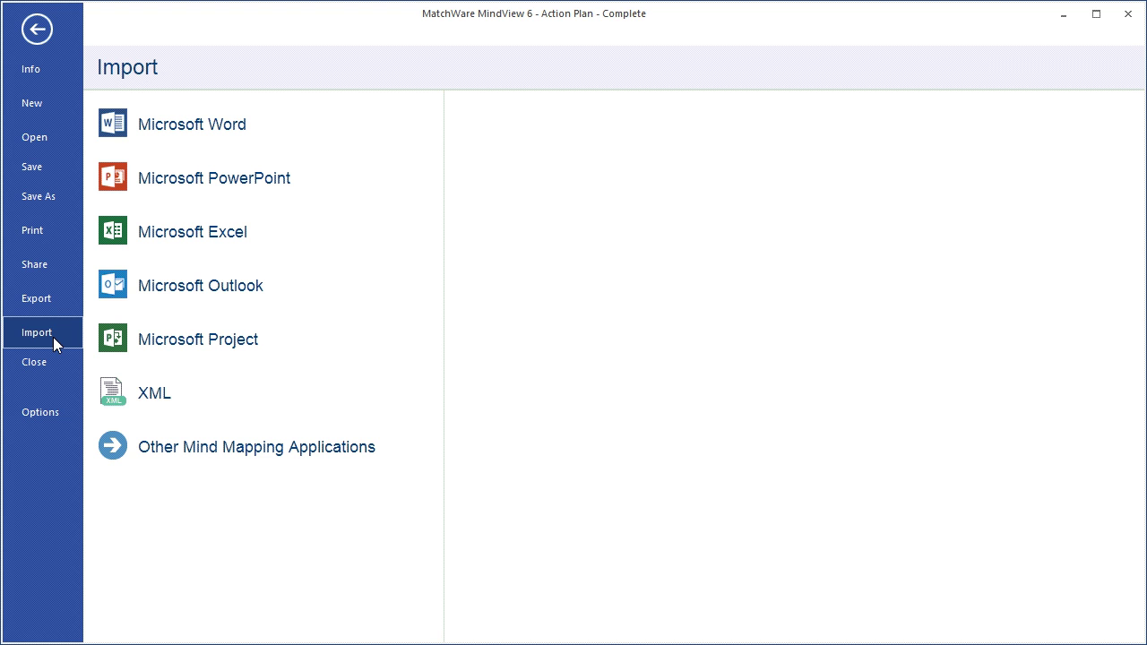
{"action": "key", "text": "Escape"}
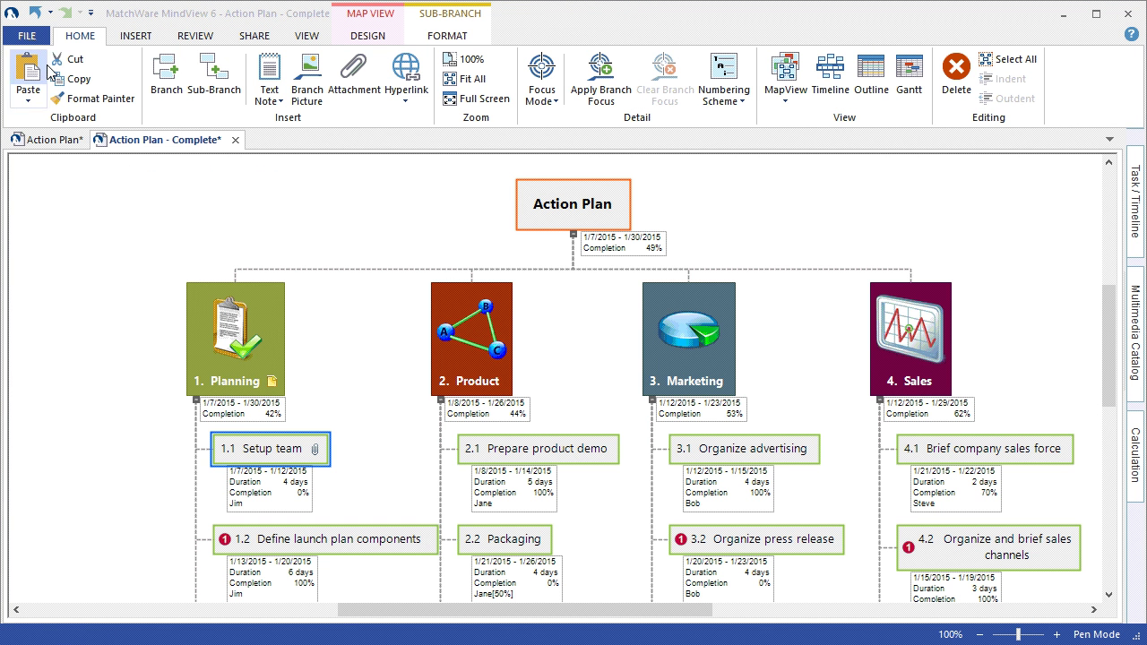
{"action": "left_click", "coordinate": [25, 36]}
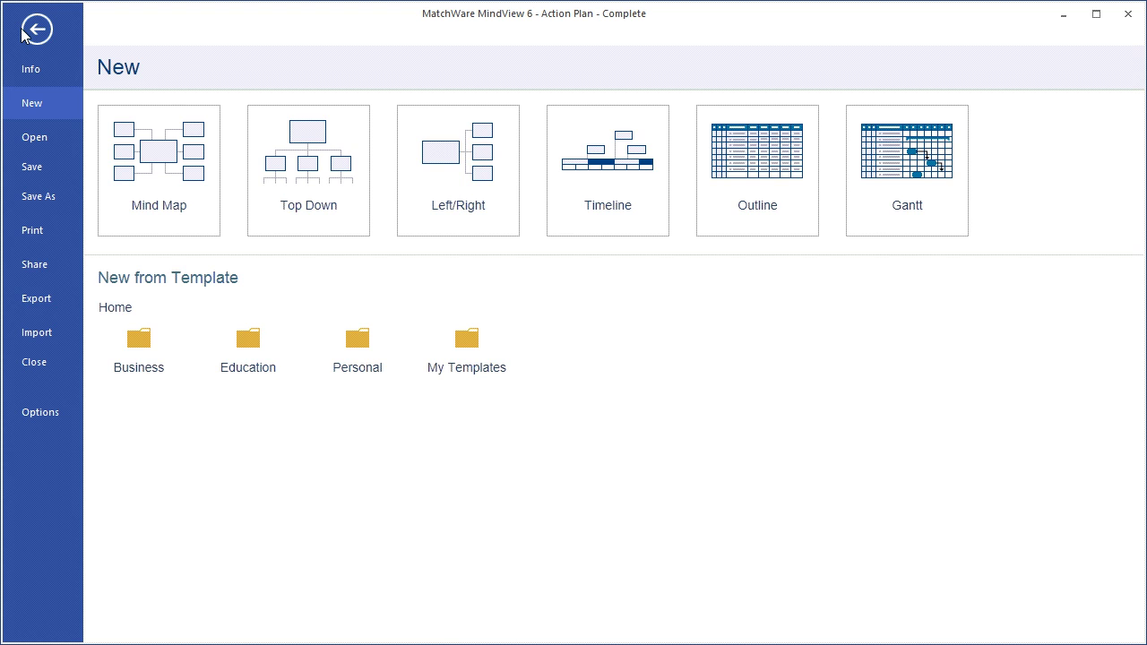
{"action": "left_click", "coordinate": [40, 298]}
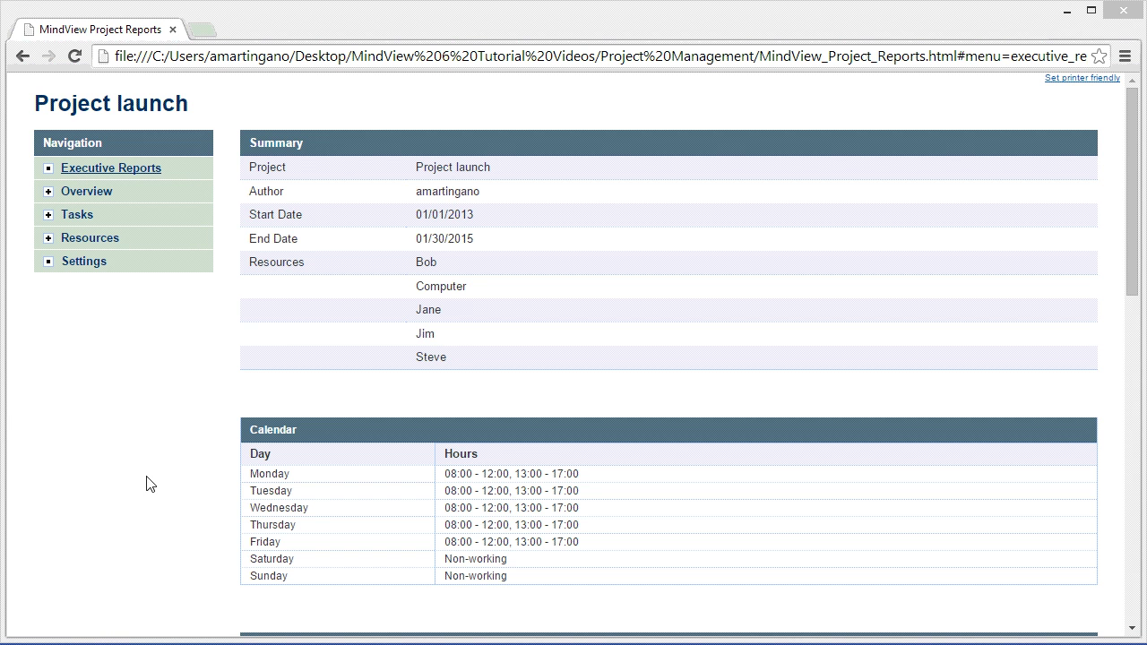
- Expand the Overview, Tasks and Resources groups in the report navigation
{"action": "left_click", "coordinate": [87, 195]}
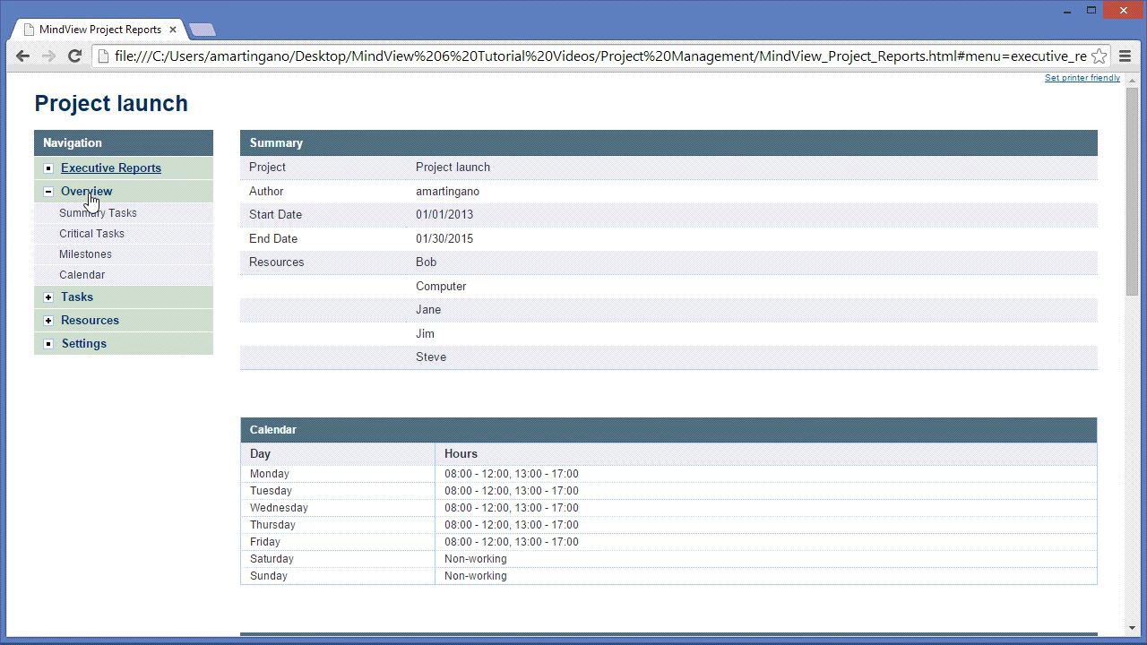
{"action": "left_click", "coordinate": [76, 296]}
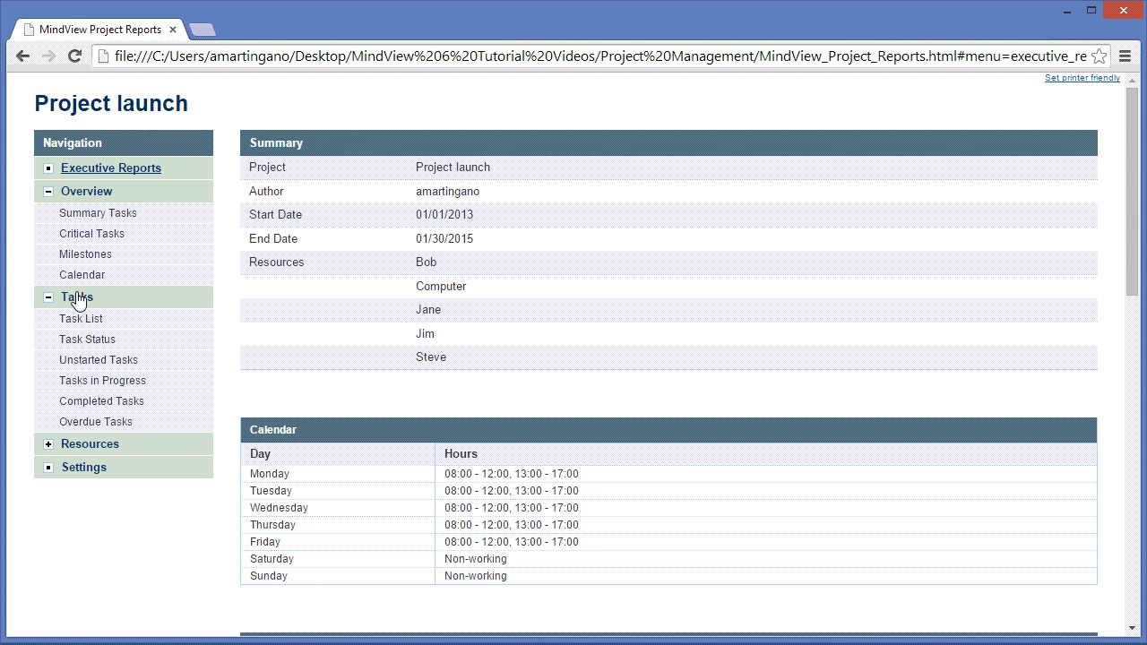
{"action": "left_click", "coordinate": [86, 445]}
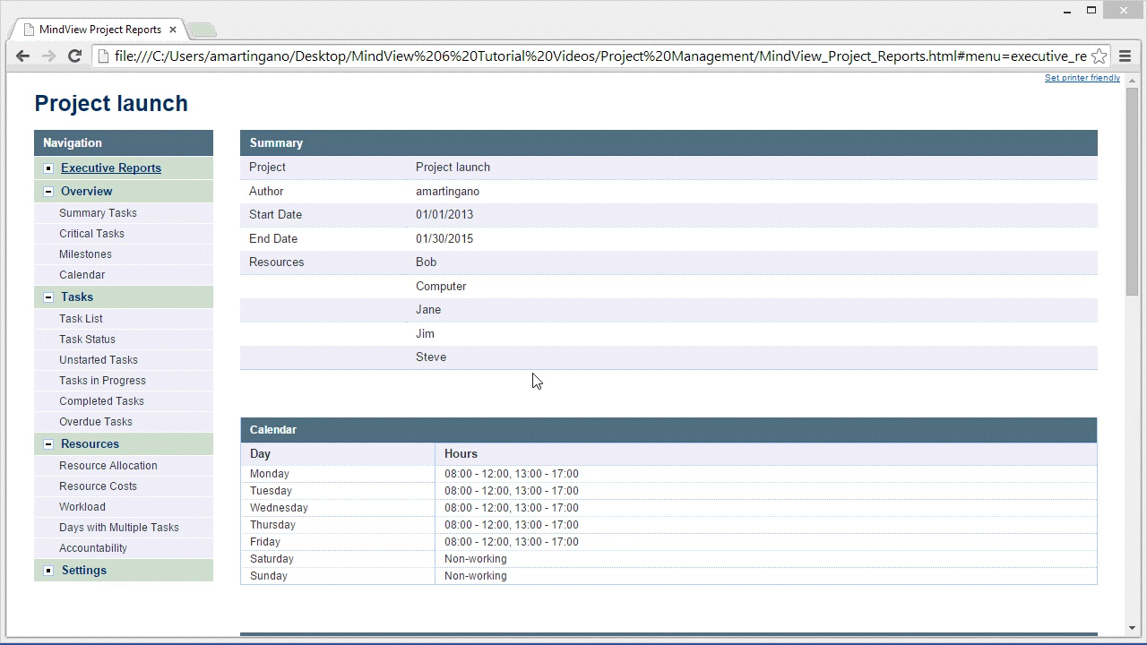
- View the Task List, Resource Allocation with the first resource's tasks expanded, and Workload reports
{"action": "left_click", "coordinate": [80, 319]}
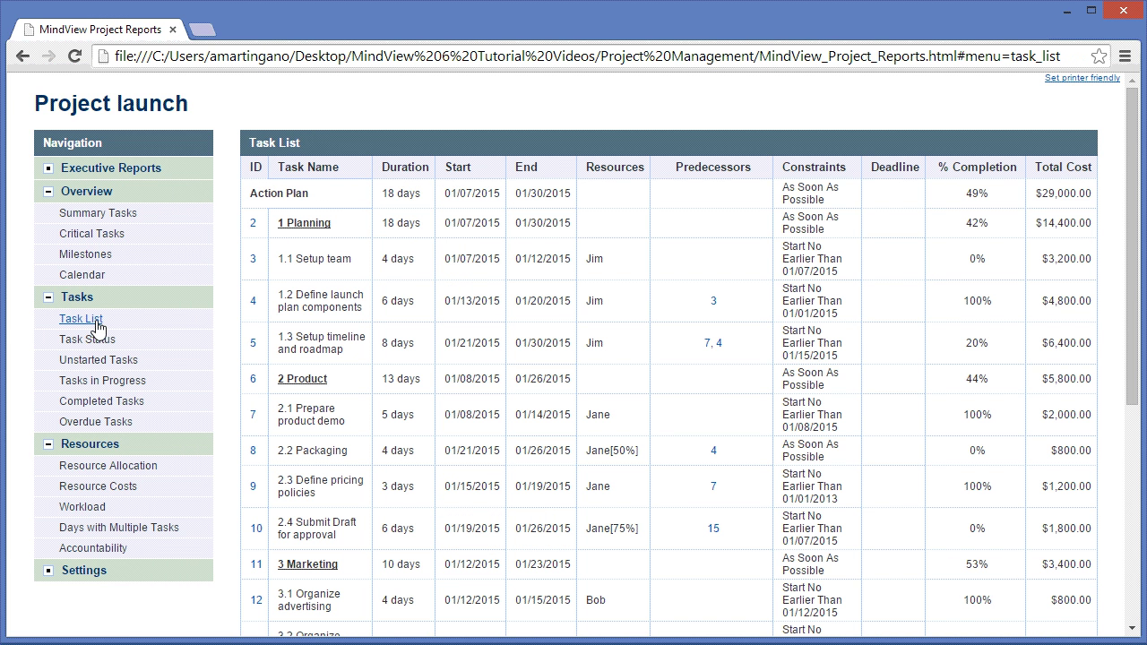
{"action": "left_click", "coordinate": [143, 467]}
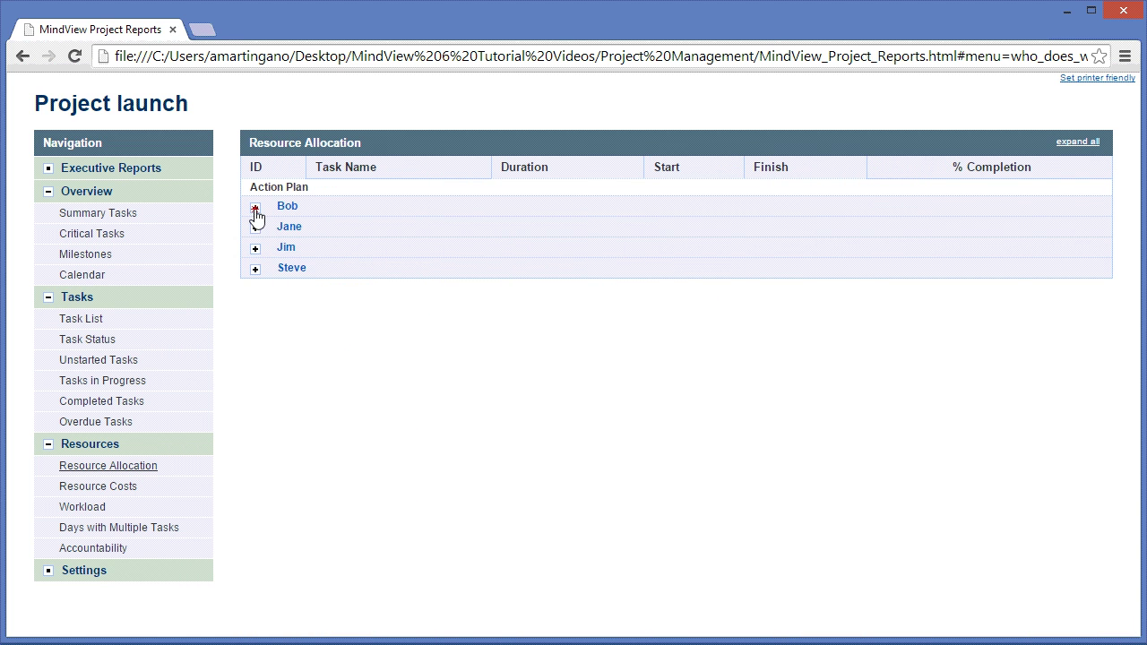
{"action": "left_click", "coordinate": [256, 210]}
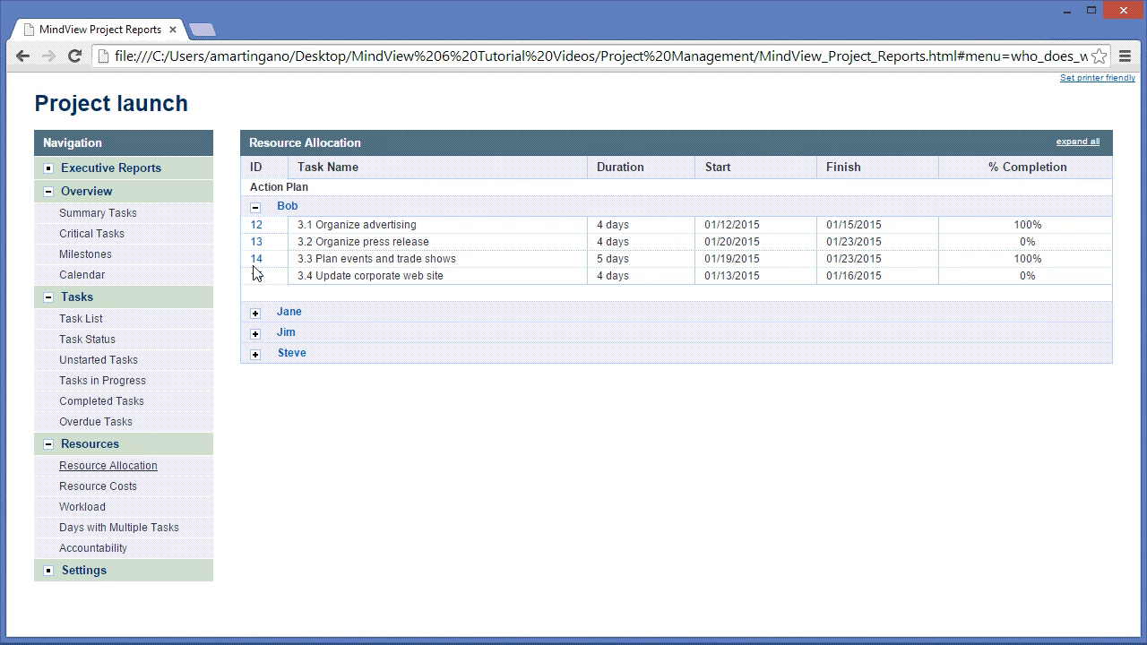
{"action": "left_click", "coordinate": [82, 507]}
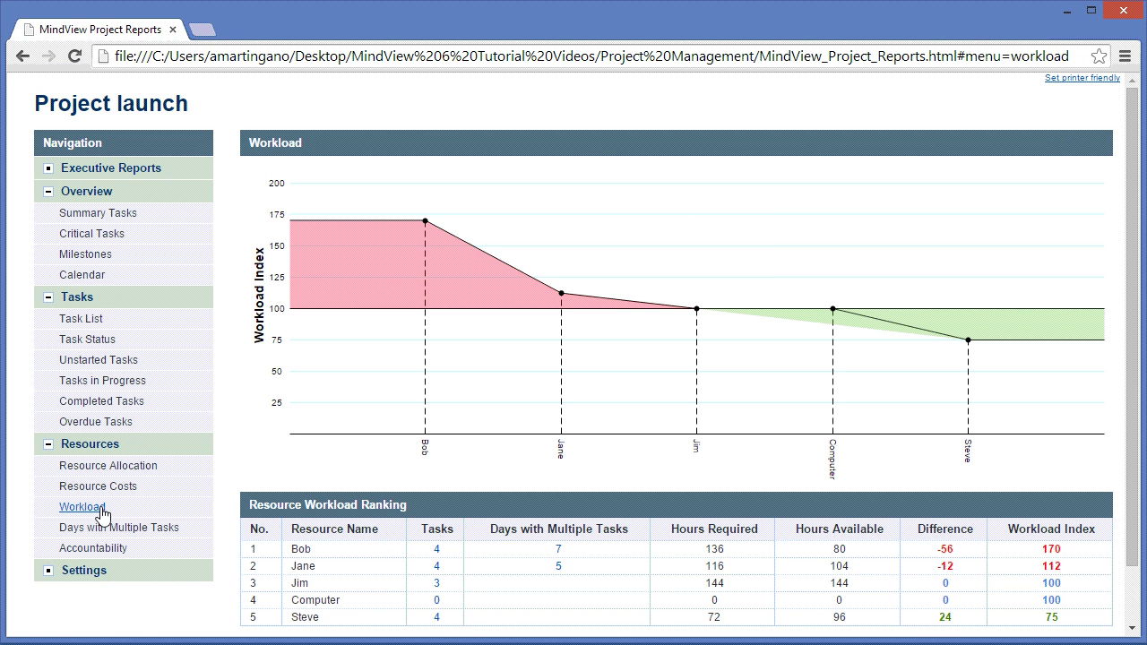